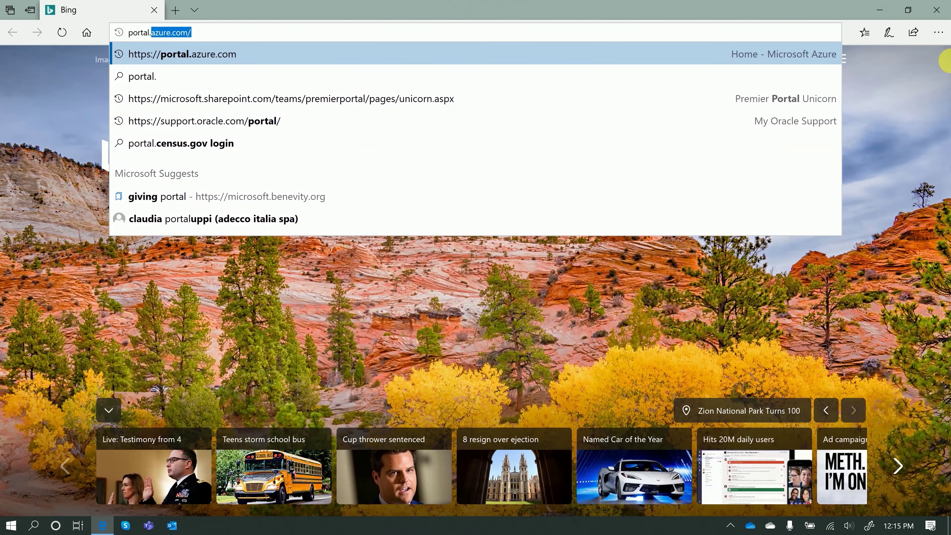
Load the portal with the signed-in account and open the Elastic Database Pools dashboard
key(Return)
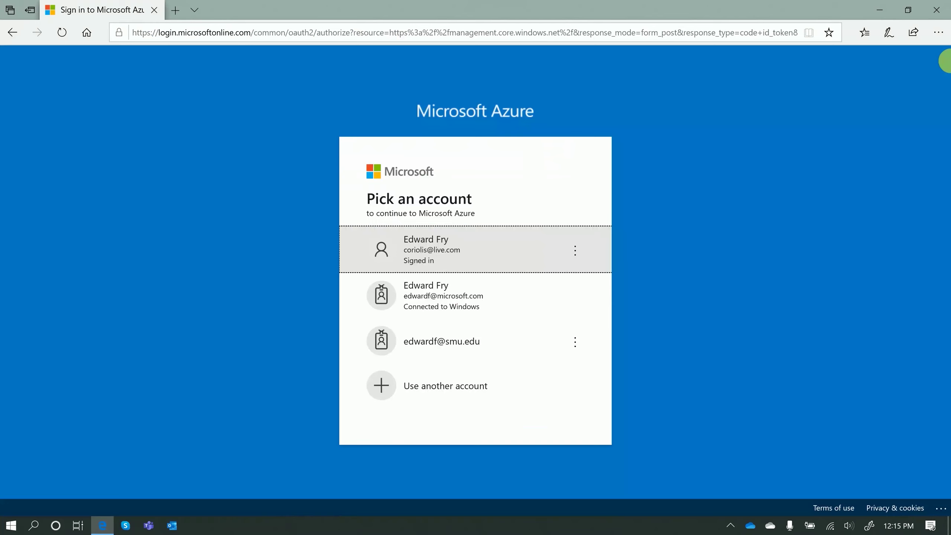
click(486, 254)
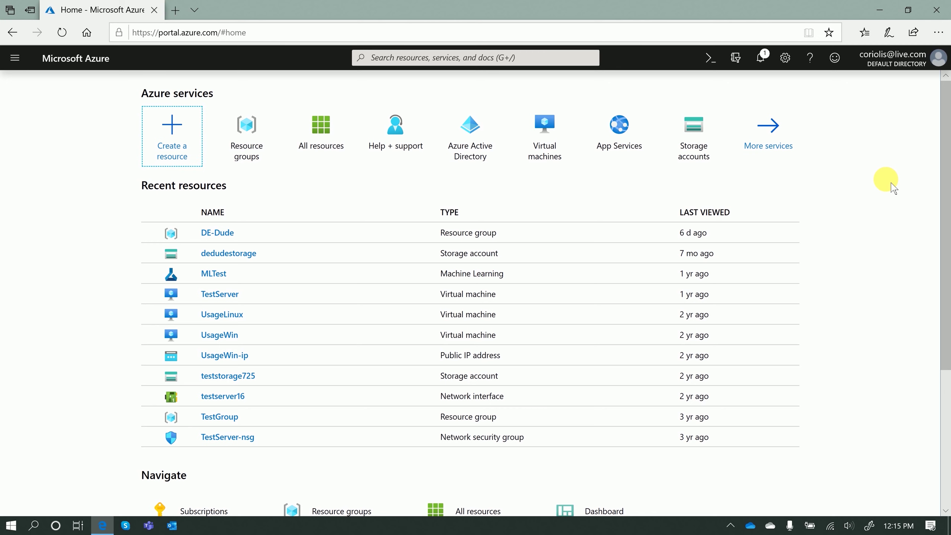
scroll(893, 188, down, 5)
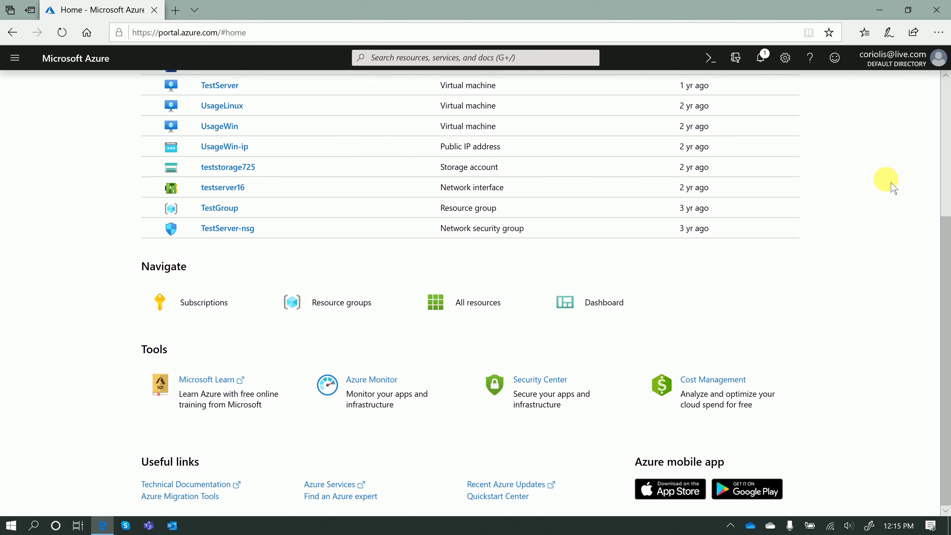
scroll(894, 187, up, 5)
scroll(867, 203, down, 3)
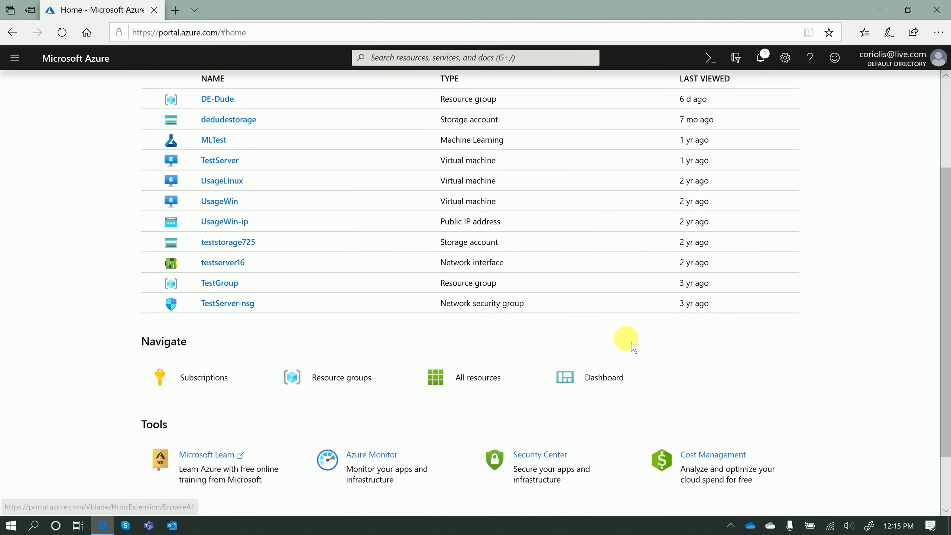
click(601, 392)
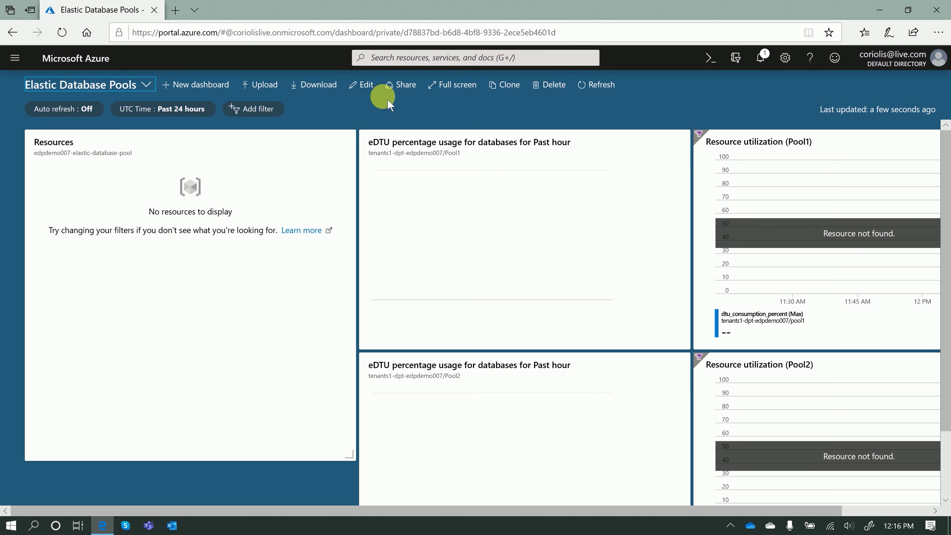
Reposition the Resources tile on the Elastic Database Pools dashboard and finish customizing
click(361, 88)
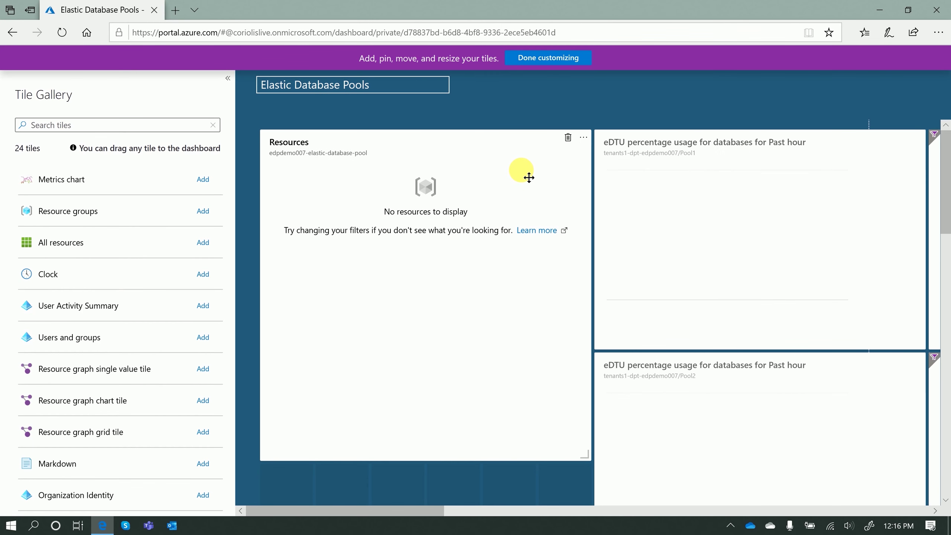
drag(529, 177, 504, 163)
click(583, 137)
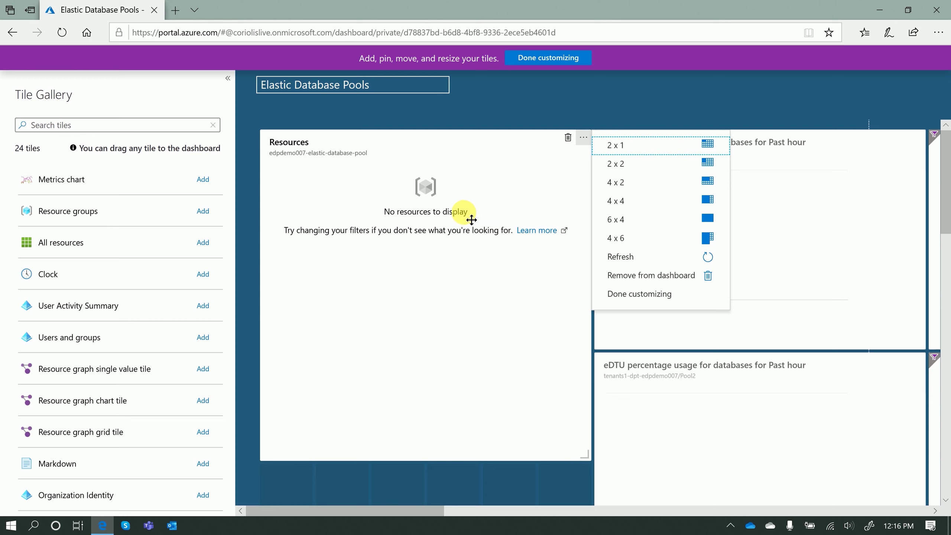
click(511, 182)
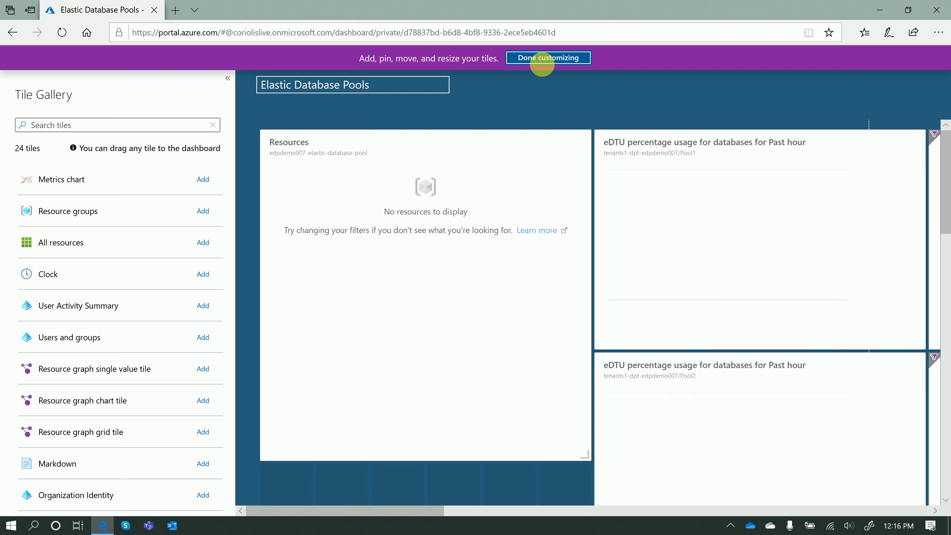
click(546, 57)
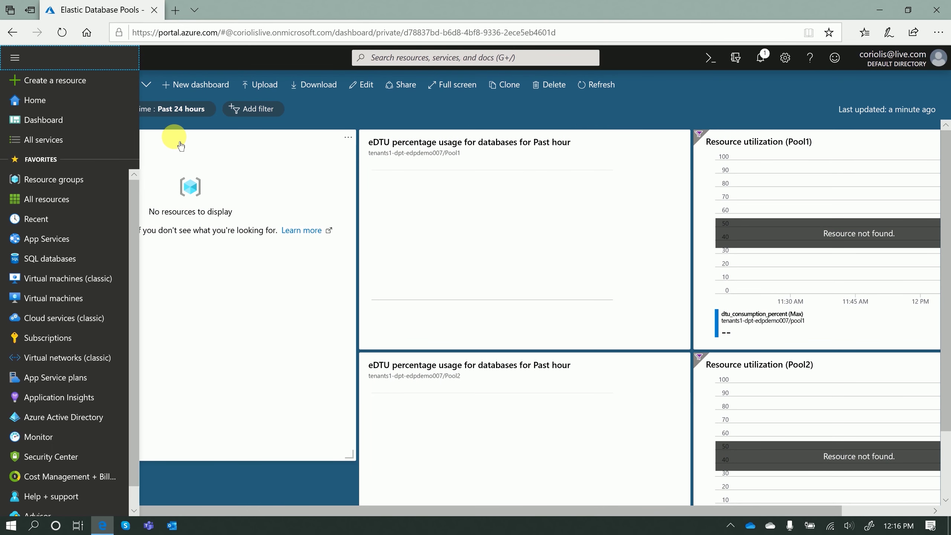
Start a new SQL database from SQL databases and begin creating a new resource group
mouse_move(69, 266)
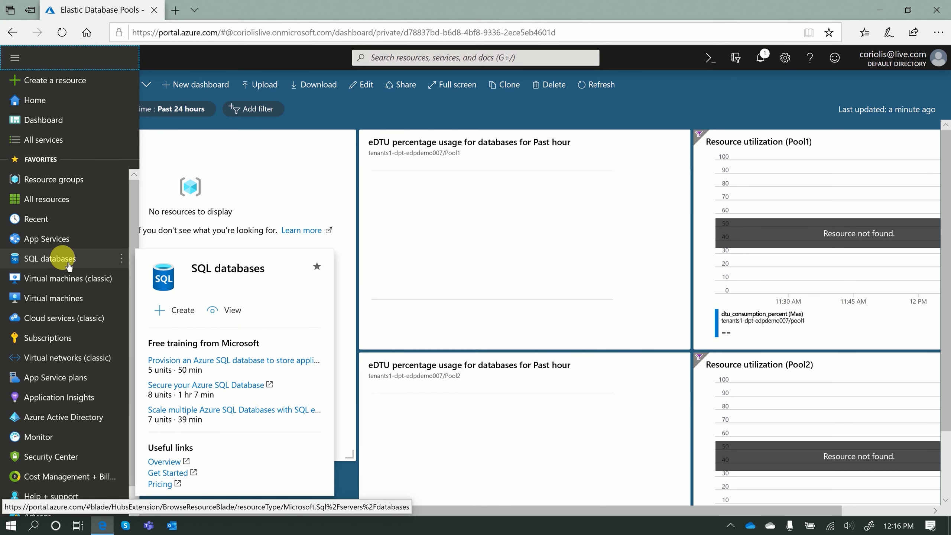
click(183, 310)
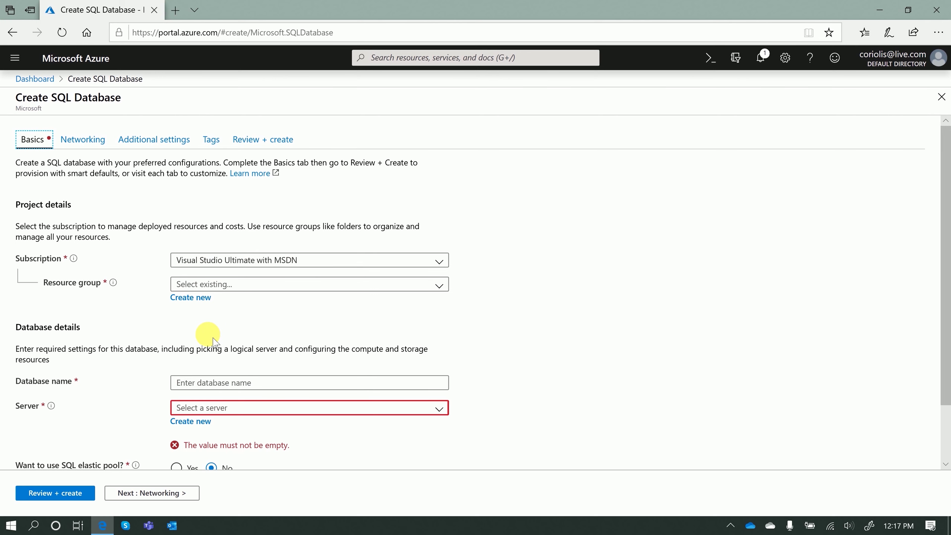
click(195, 298)
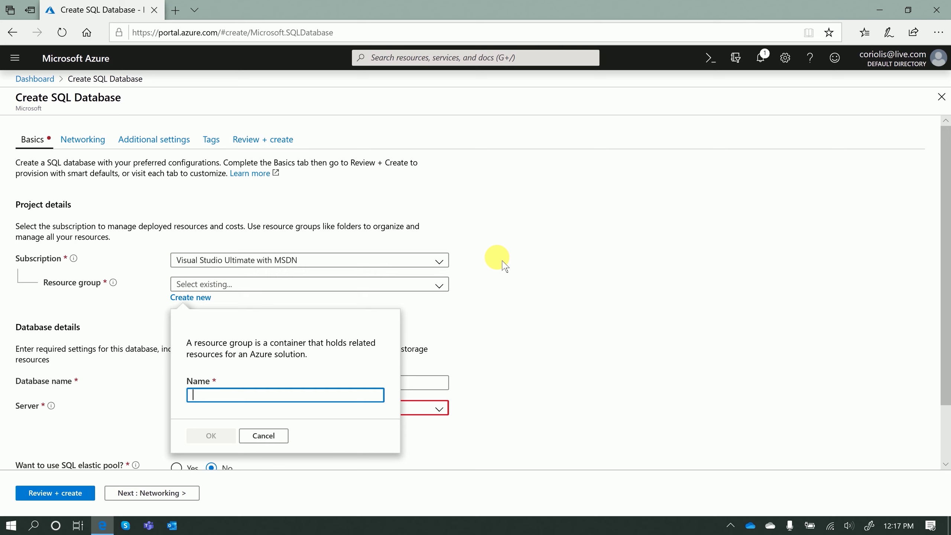
Create the resource group elastic-dbpool and name the database new-sql-edp
text(elastic-d)
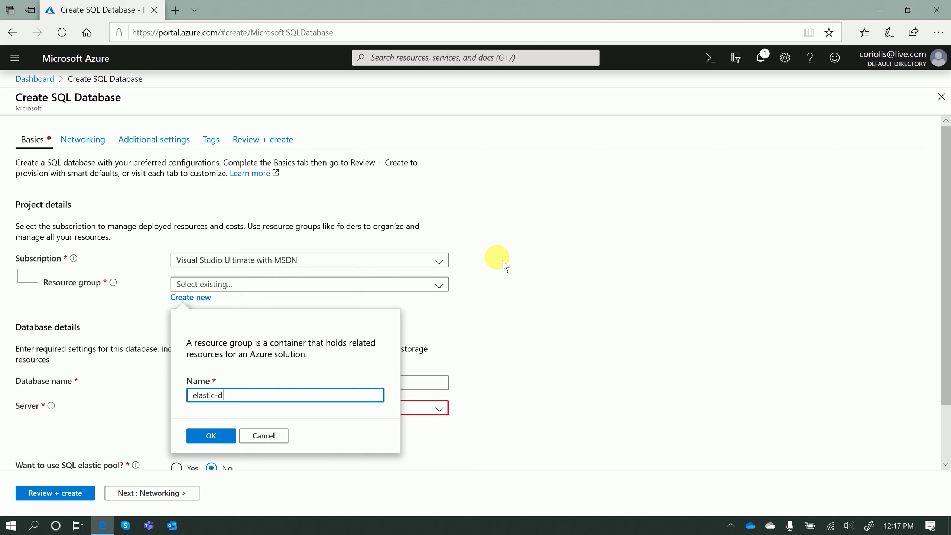
text(bpool)
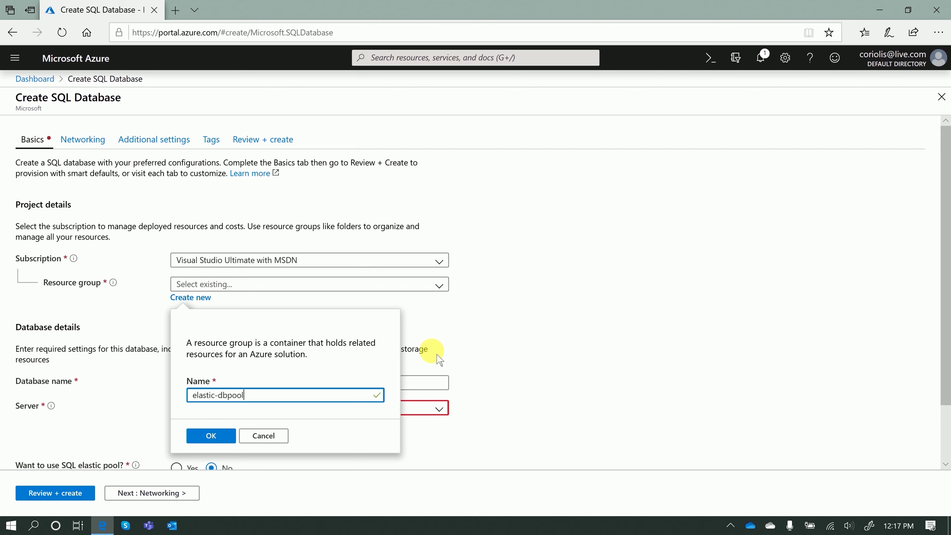
click(210, 435)
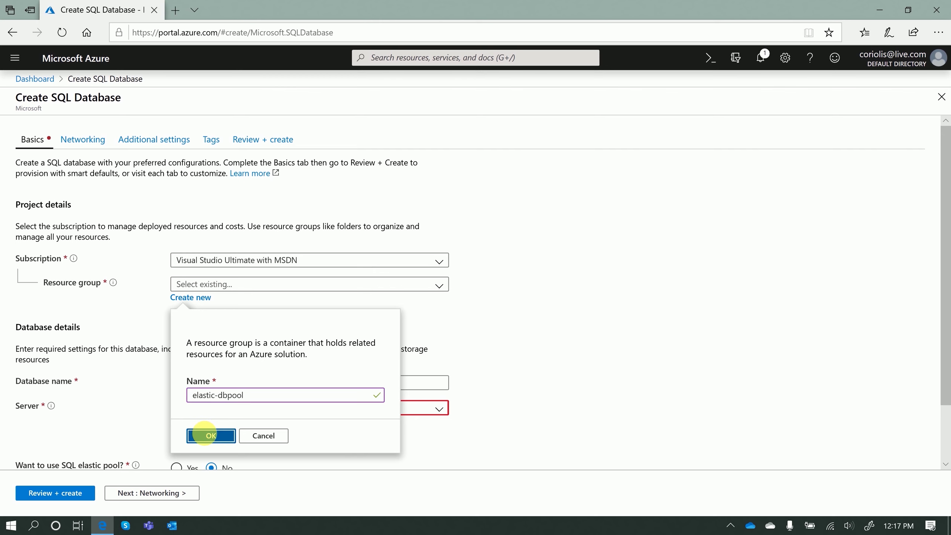
scroll(556, 289, down, 2)
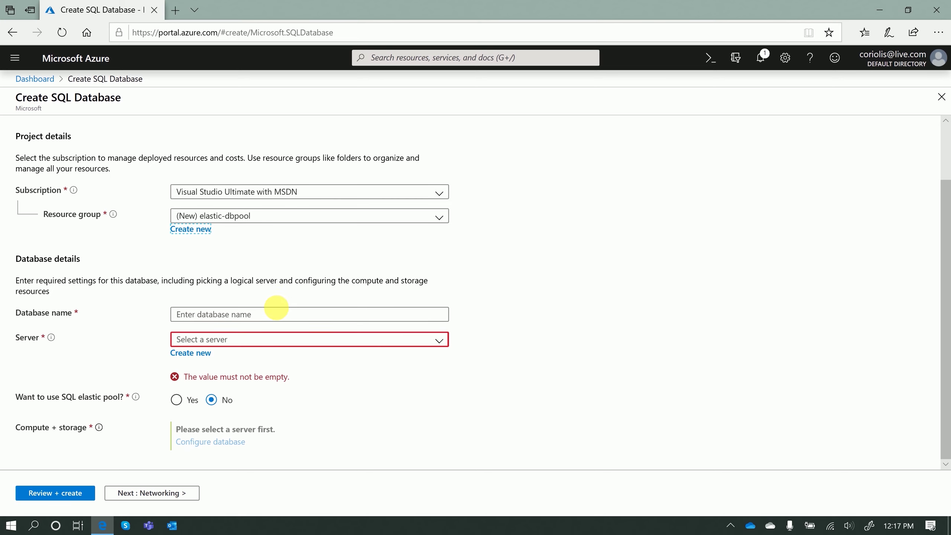
click(281, 312)
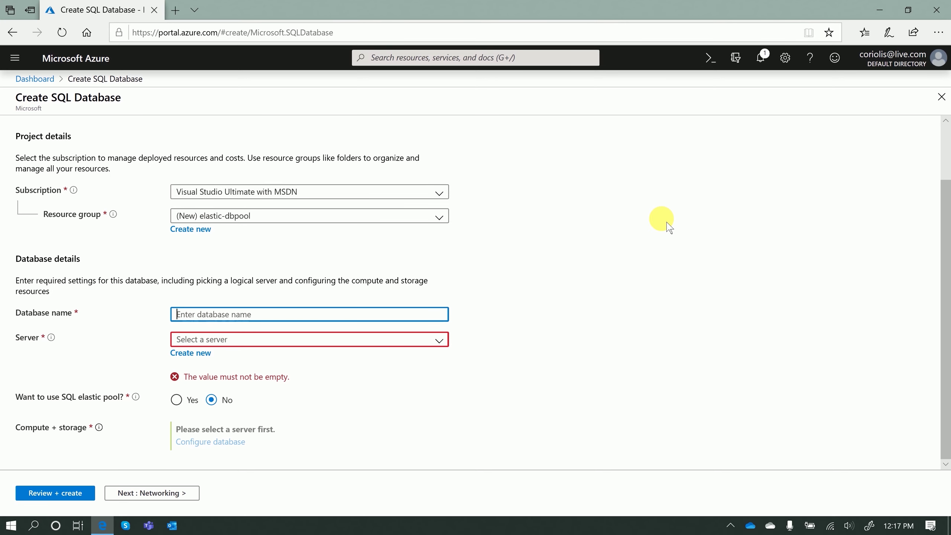
text(new-sql-edp)
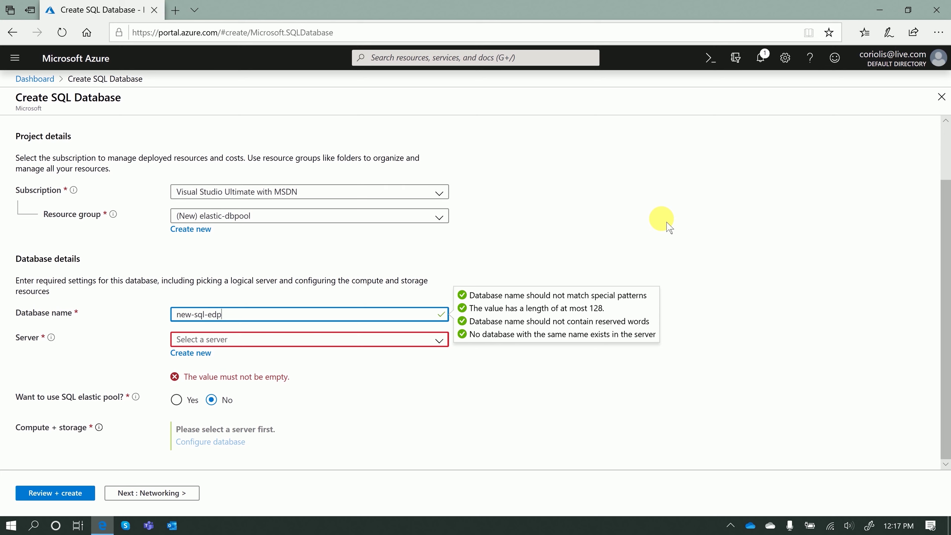
click(442, 338)
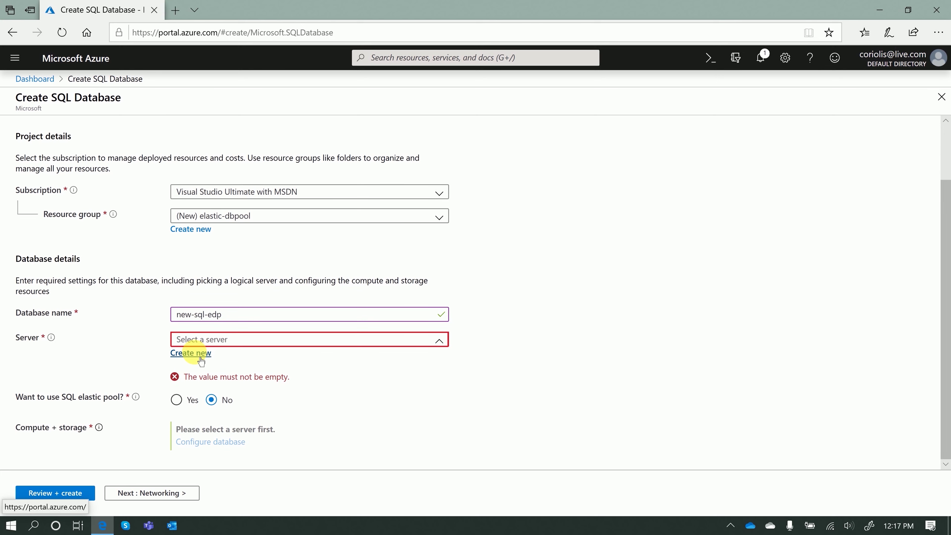
Name the new server new-sql-database-server007 and enter its admin login and password
click(199, 357)
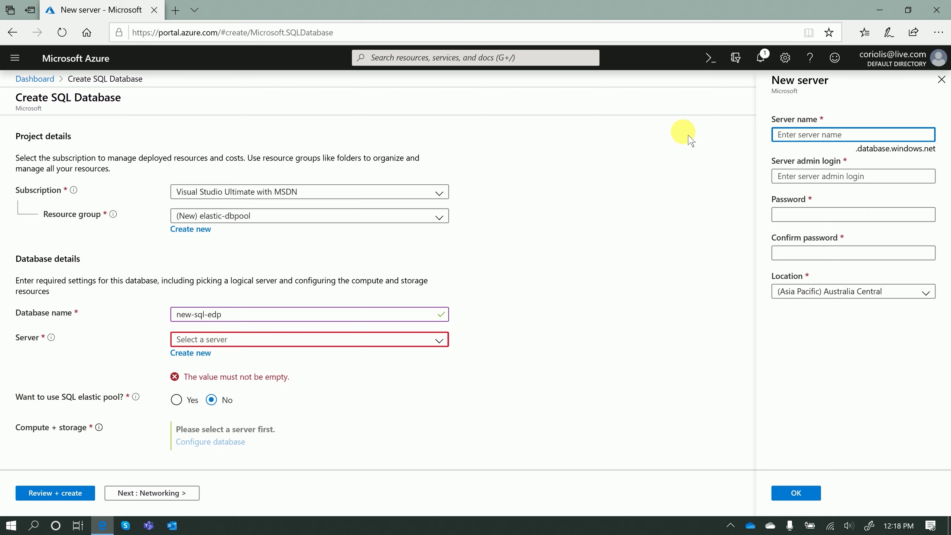
text(new-sql-database-server007)
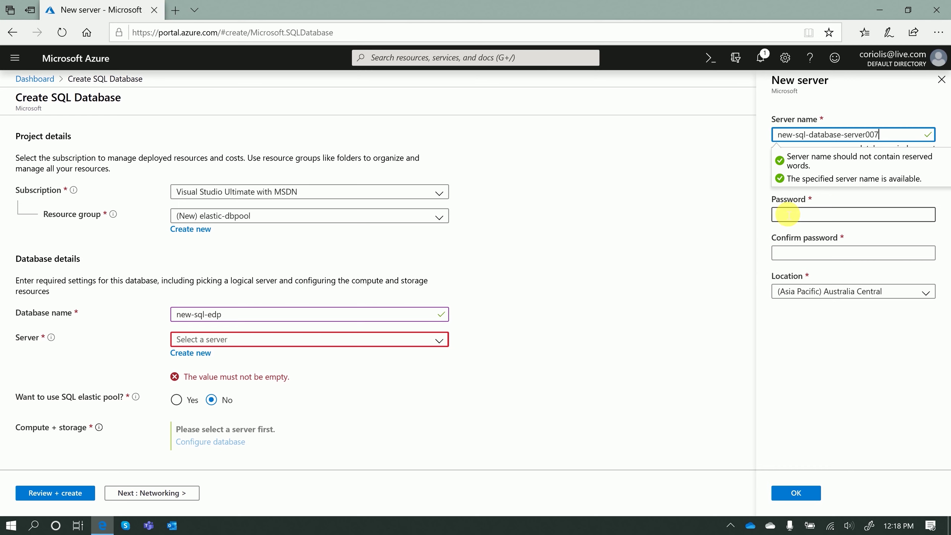
click(764, 195)
click(822, 184)
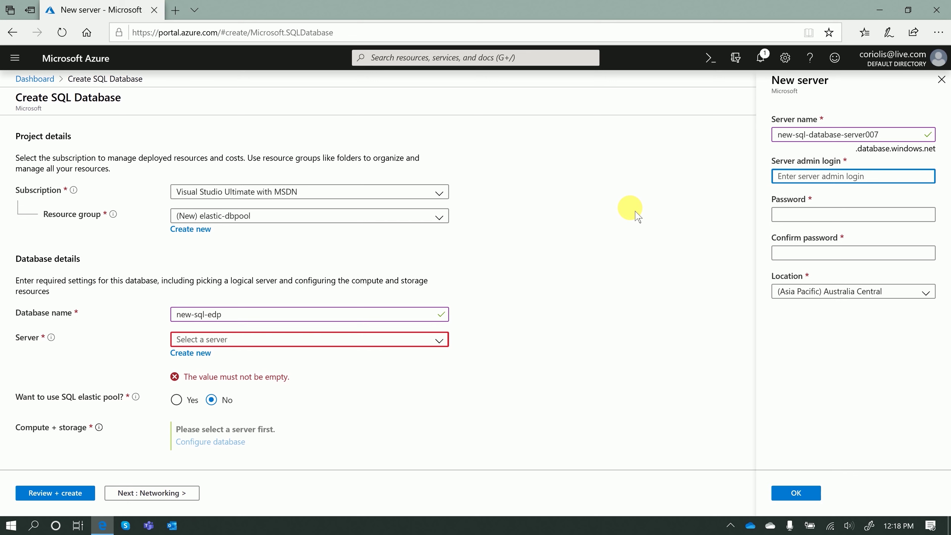
text(lab00)
key(BackSpace)
key(BackSpace)
key(BackSpace)
key(BackSpace)
key(BackSpace)
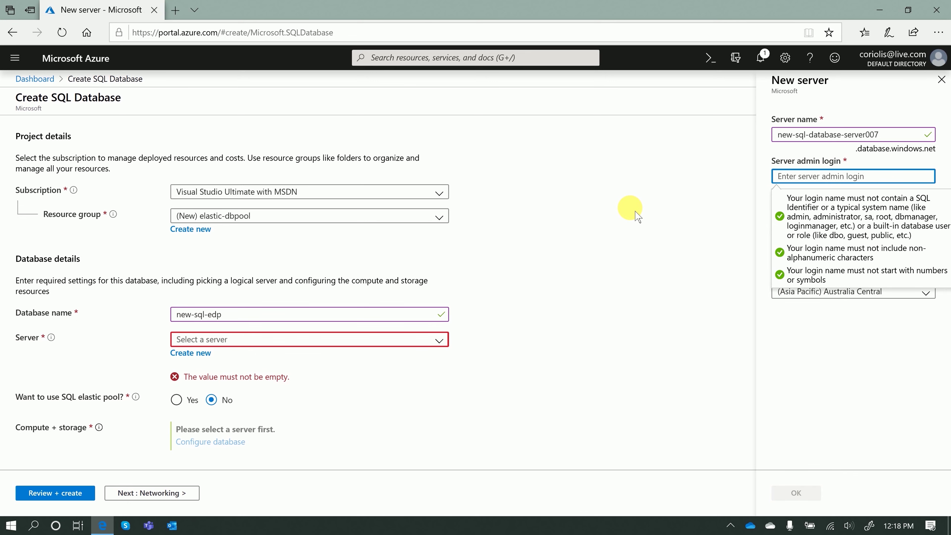
text(edward)
key(Tab)
text(*****)
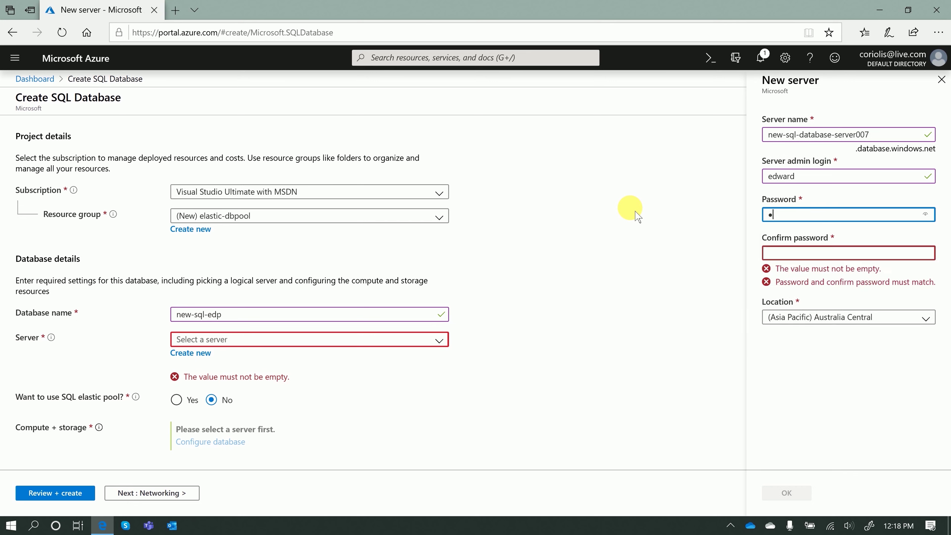
text(***)
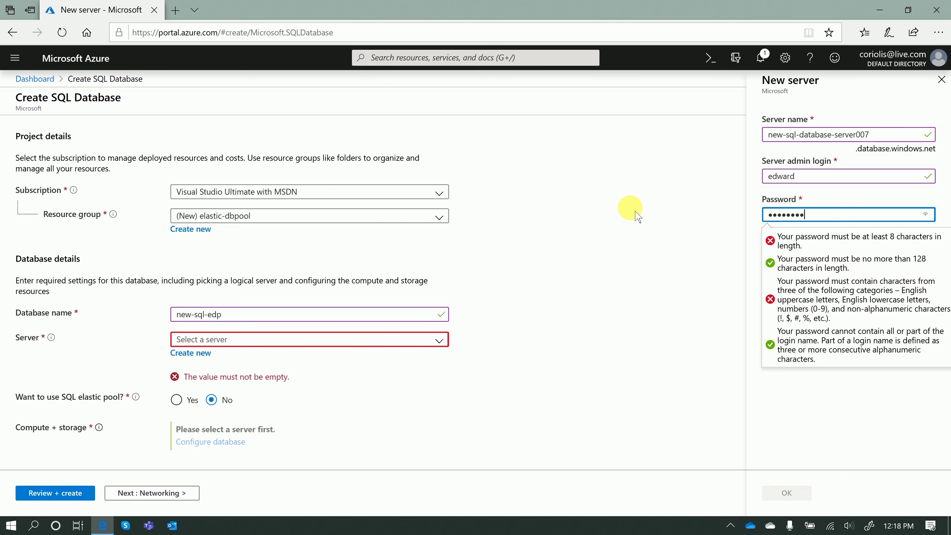
key(Tab)
text(********)
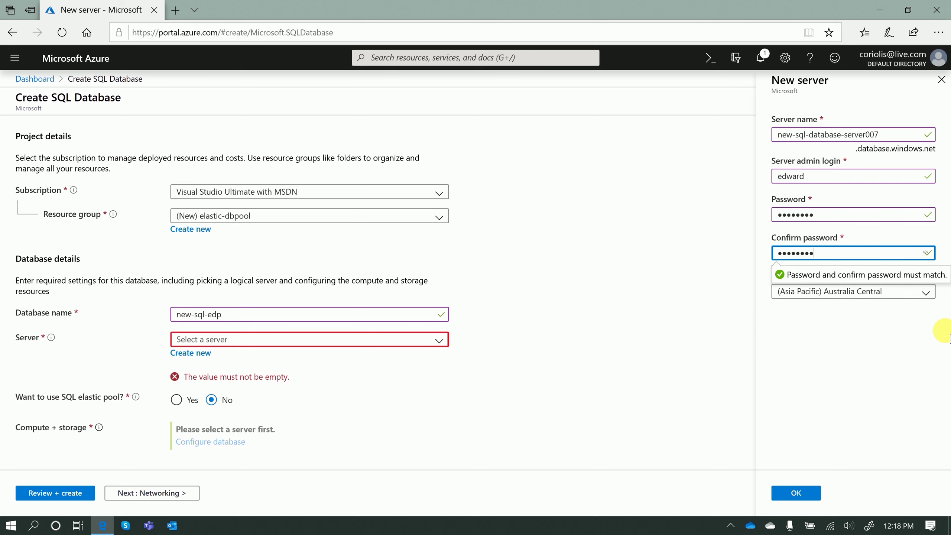
Place the new server in the (US) North Central US location
click(927, 293)
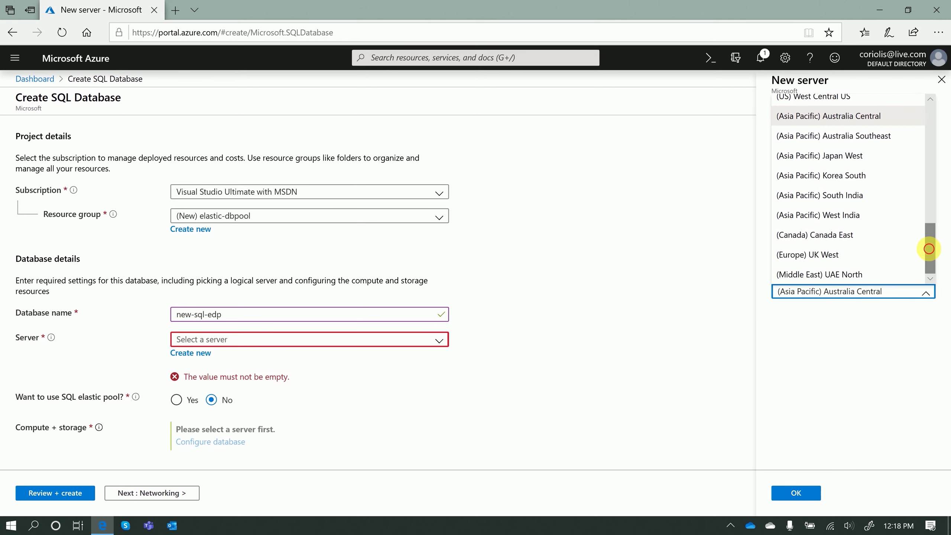
scroll(927, 240, up, 3)
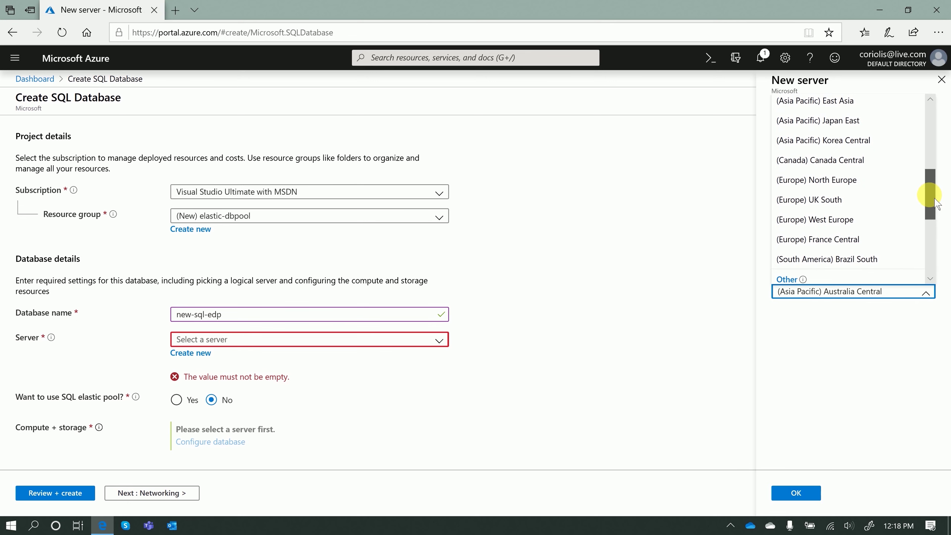
drag(935, 203, 907, 128)
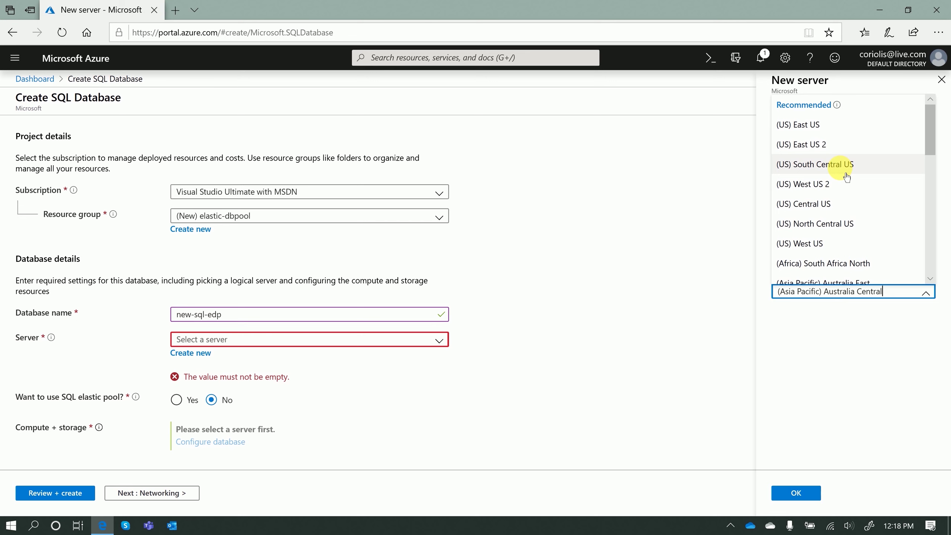
click(843, 225)
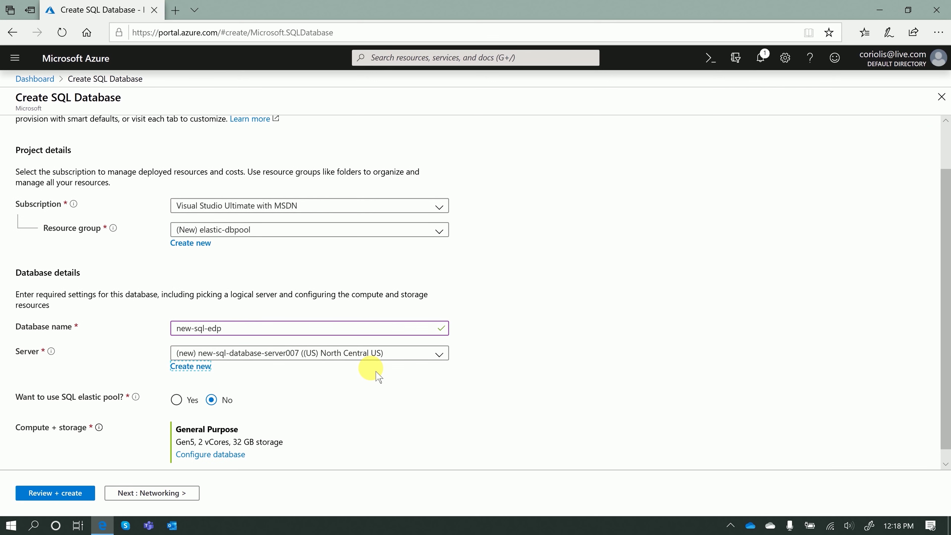
Review the new-sql-edp database summary and create the database
scroll(377, 375, down, 1)
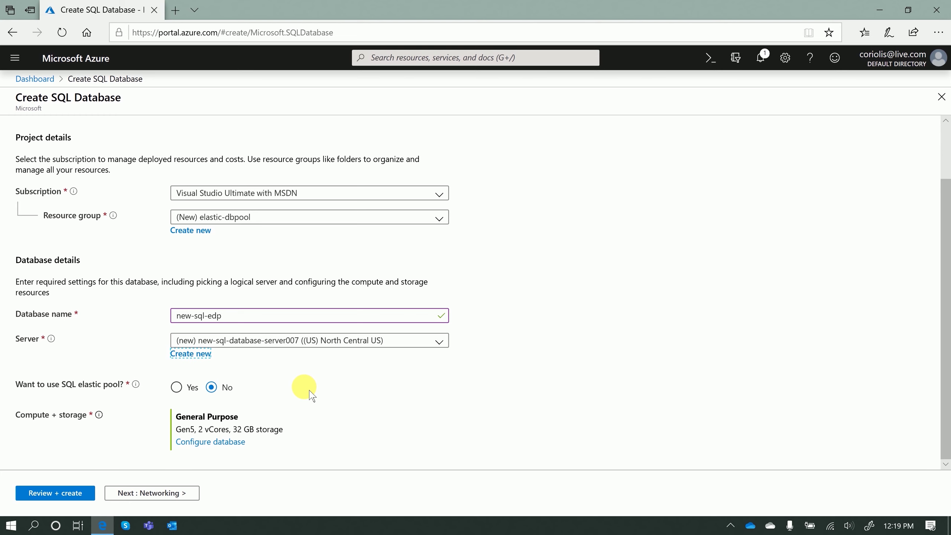
click(55, 493)
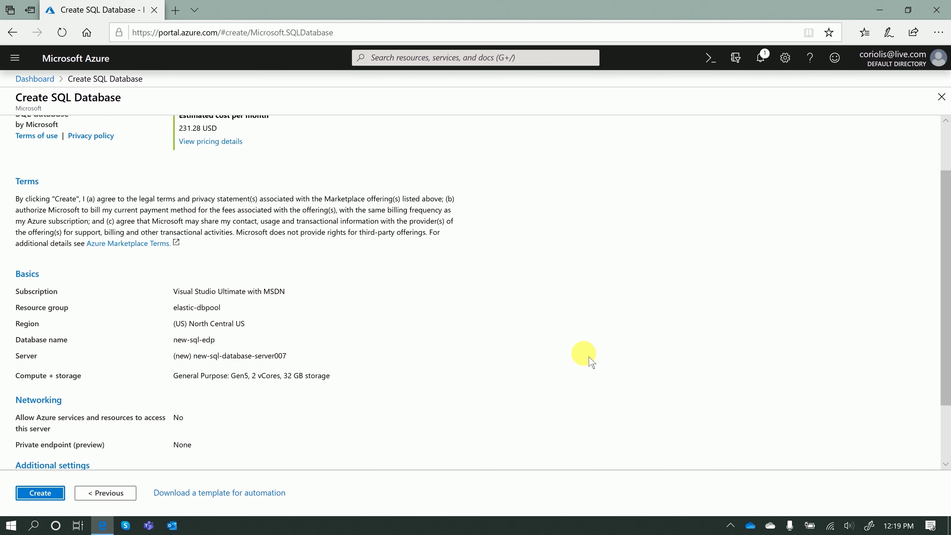
scroll(508, 347, up, 2)
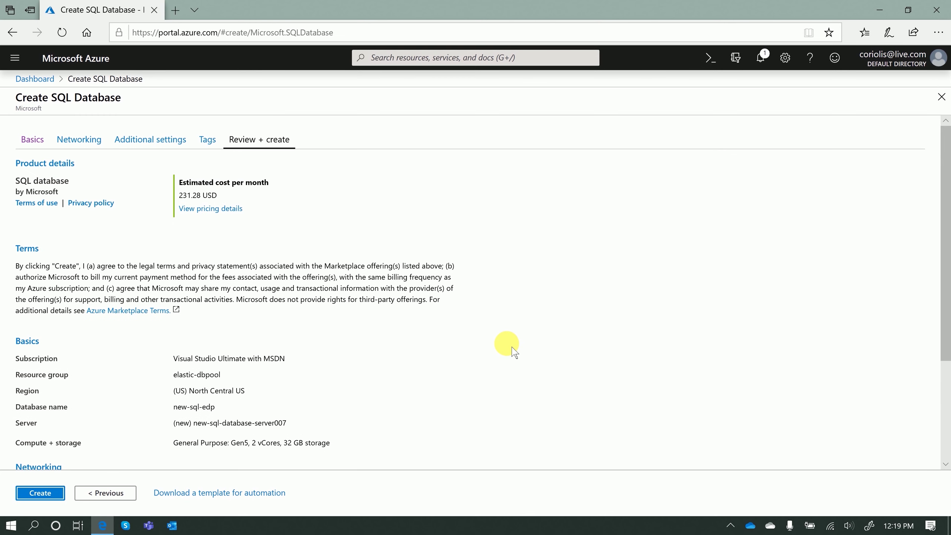
scroll(507, 347, down, 5)
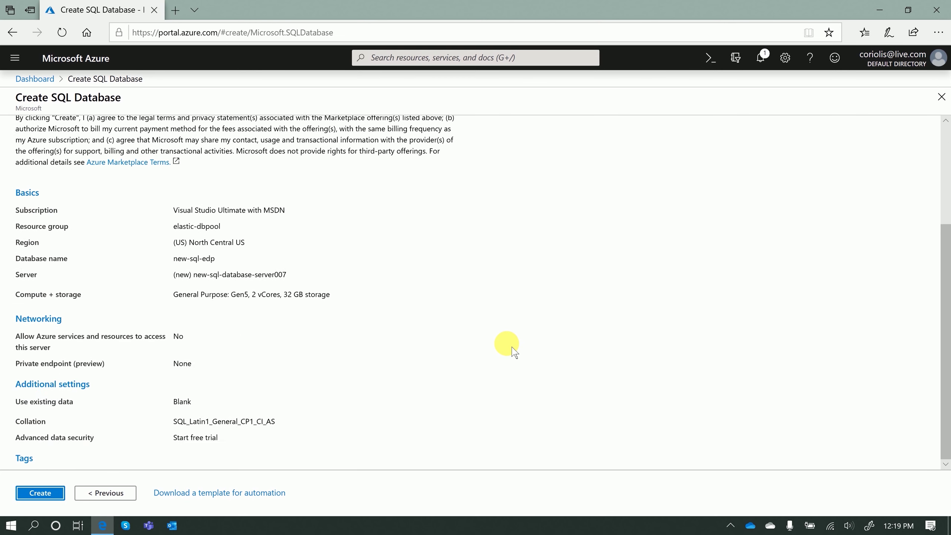
scroll(509, 345, up, 5)
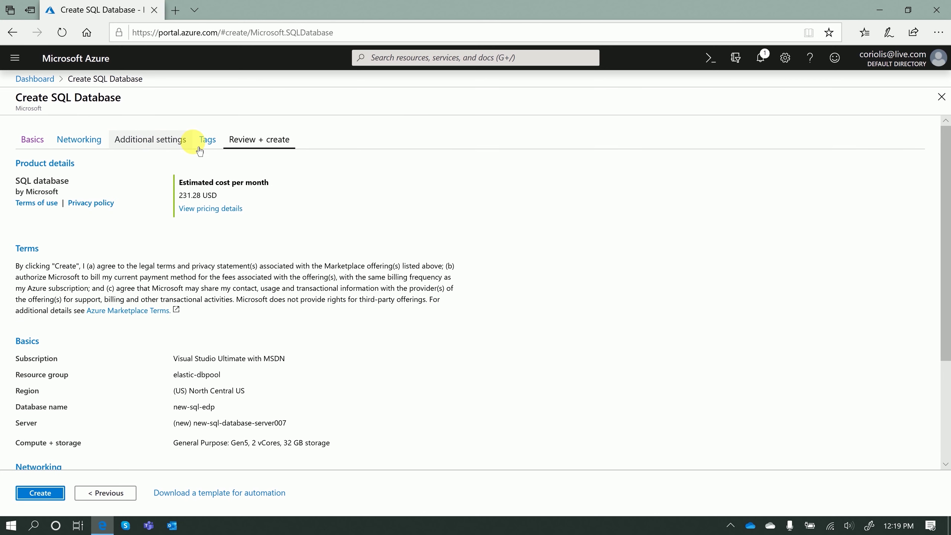
scroll(512, 302, down, 4)
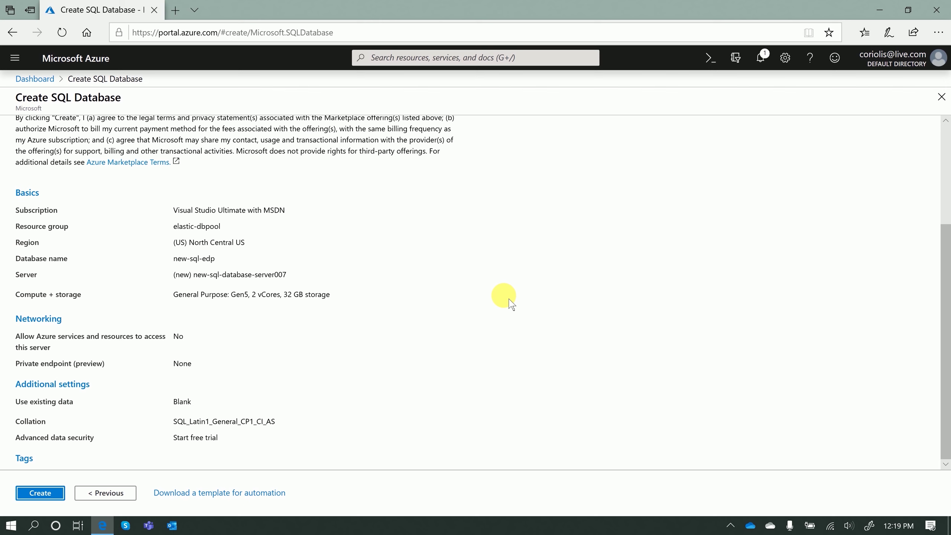
click(40, 493)
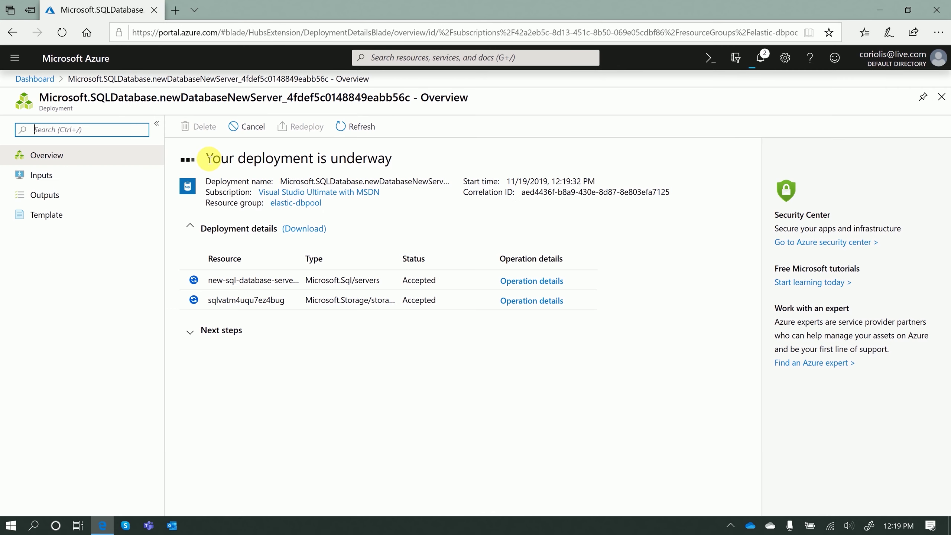
Check the SQL database deployment progress on the Overview page and in Notifications
drag(211, 158, 503, 166)
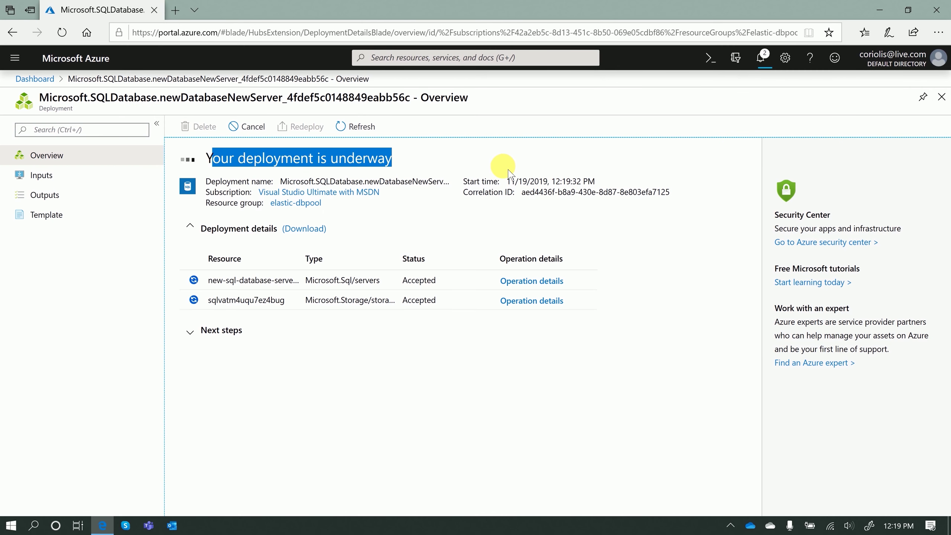
click(510, 159)
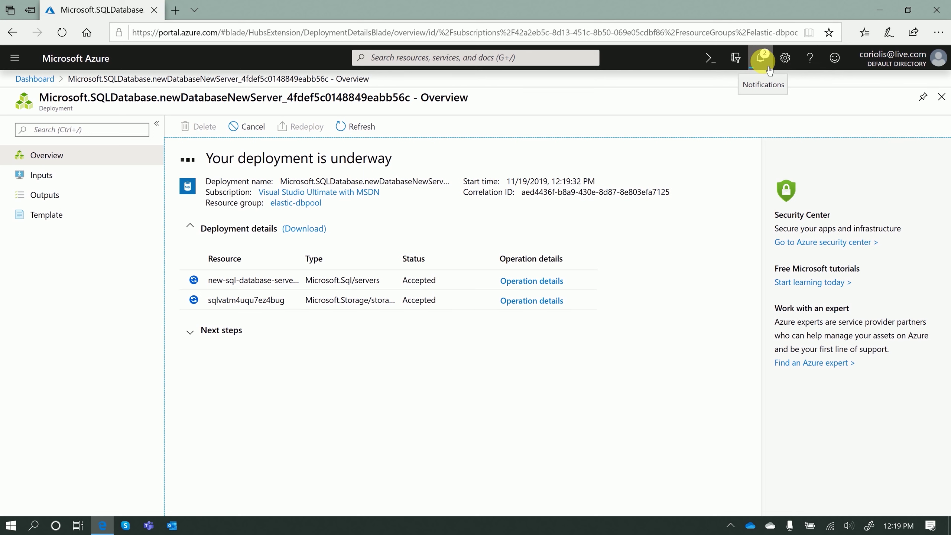
click(761, 58)
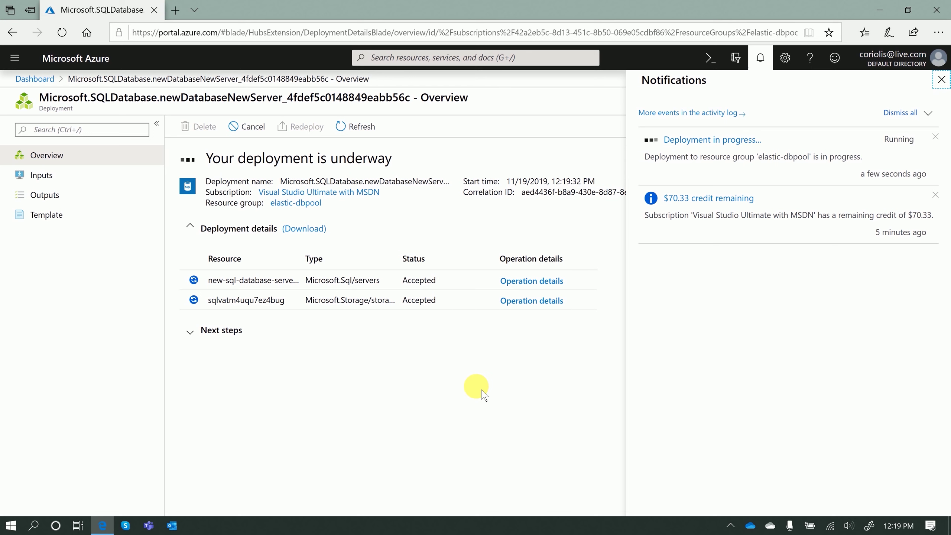
click(942, 80)
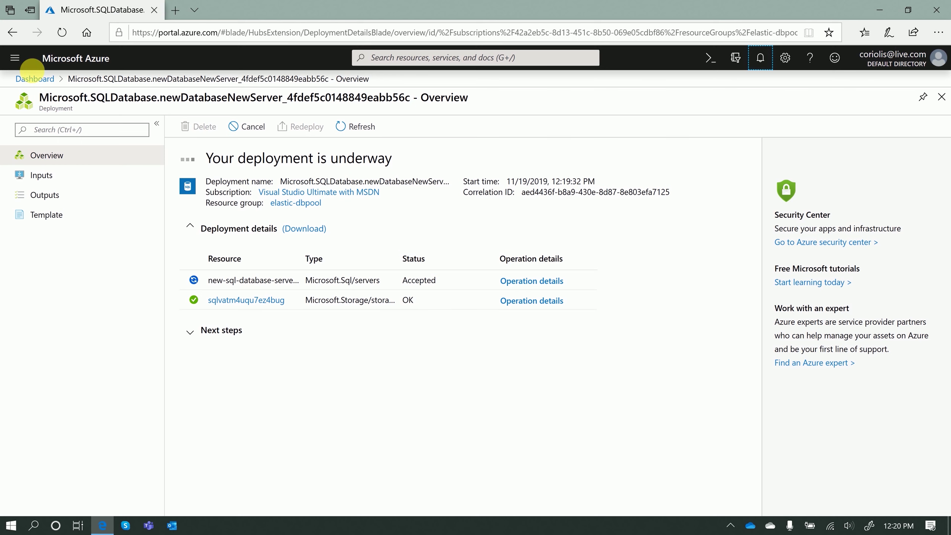
Go from the dashboard to the empty App Services list and start a new app service
click(34, 79)
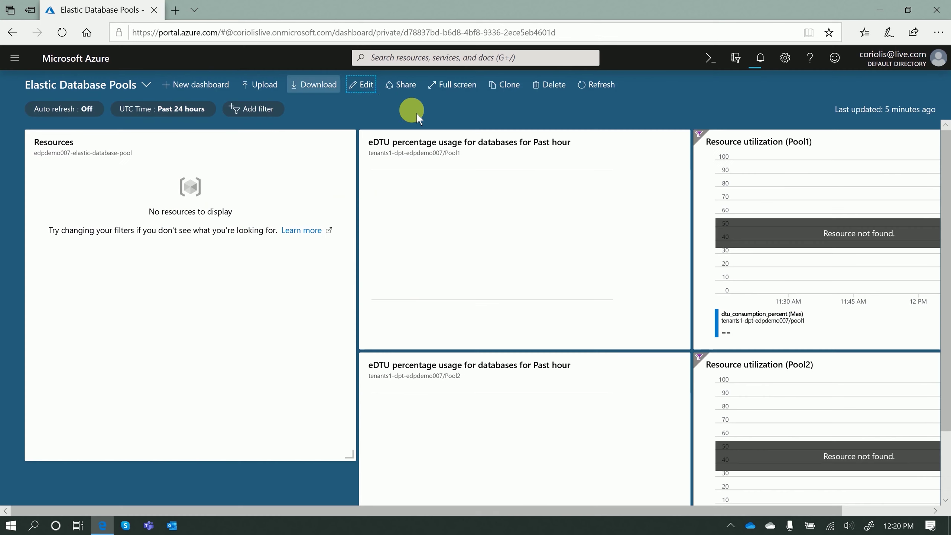
click(26, 63)
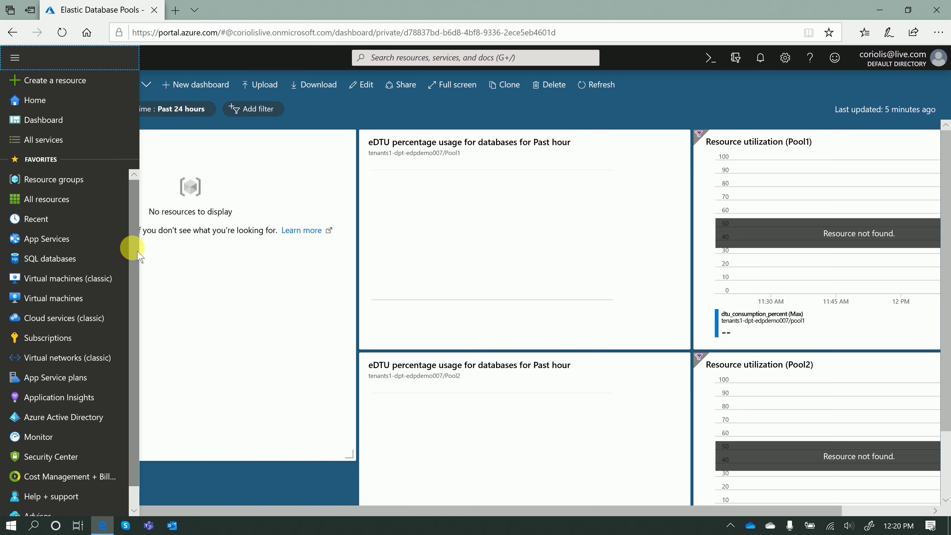
click(59, 243)
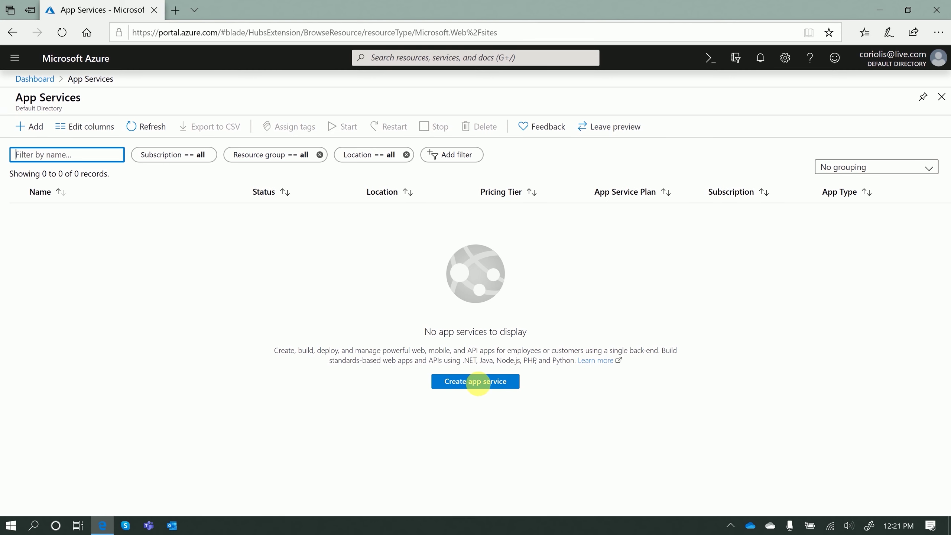
click(483, 382)
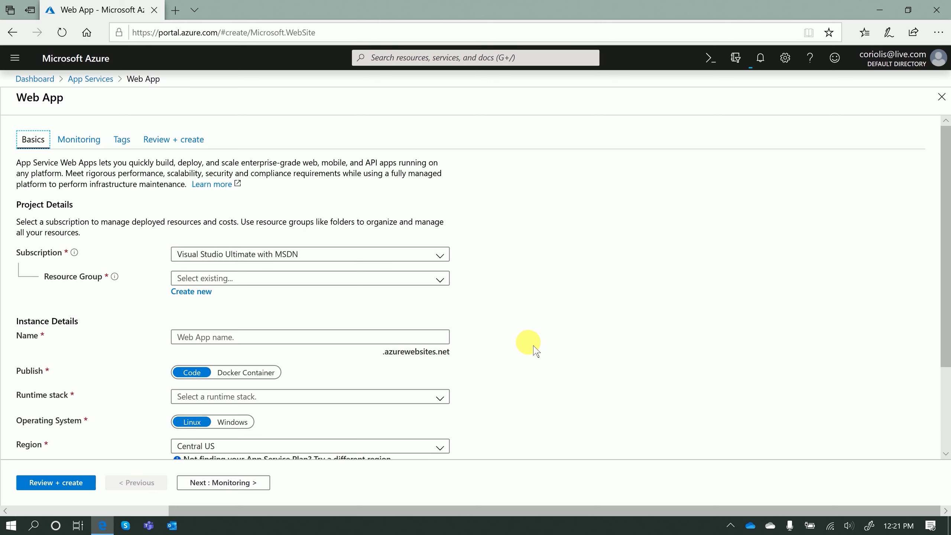
Put the web app in the elastic-dbpool resource group and name it elastic-web-app007
scroll(517, 300, down, 3)
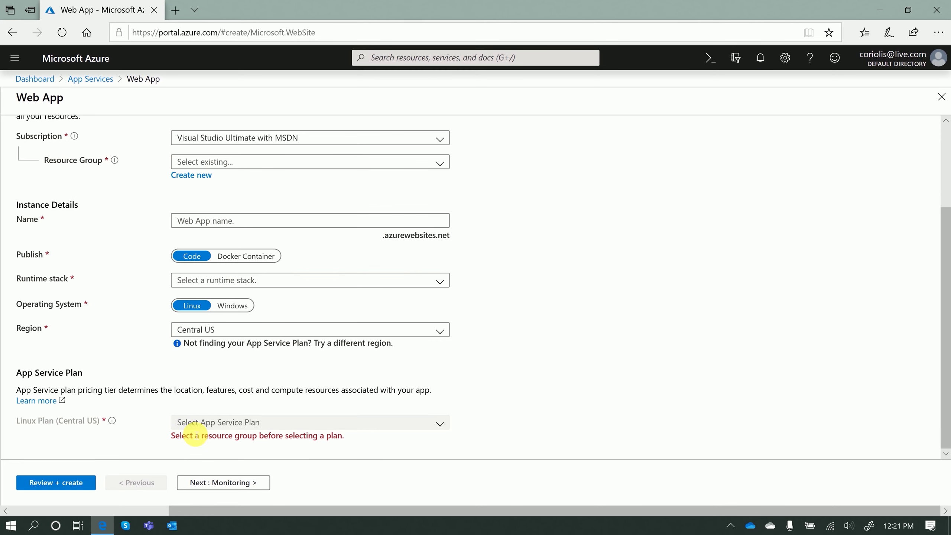
scroll(581, 367, up, 3)
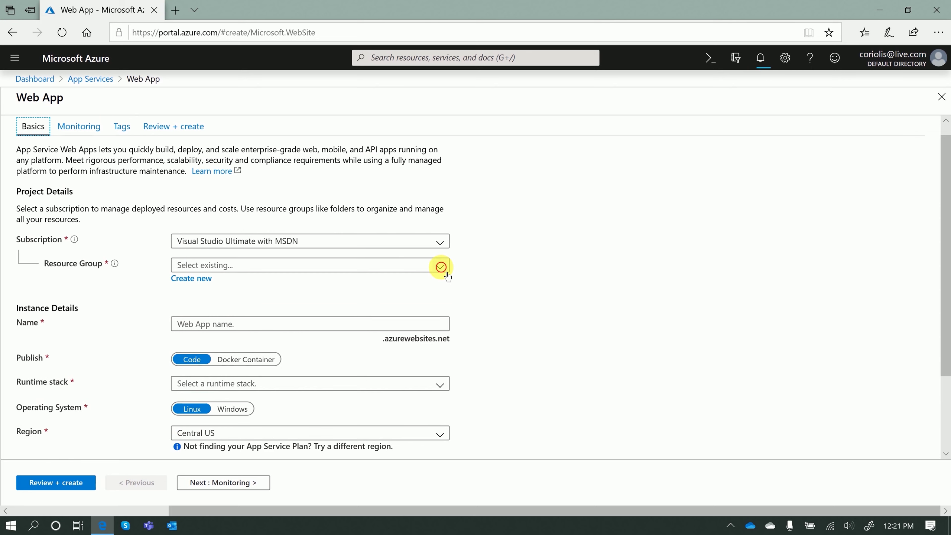
click(443, 277)
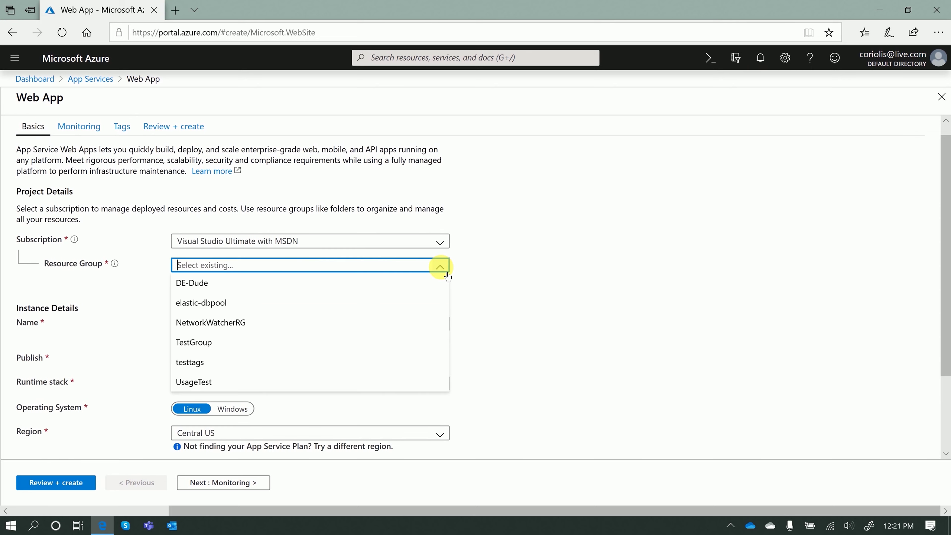
click(367, 310)
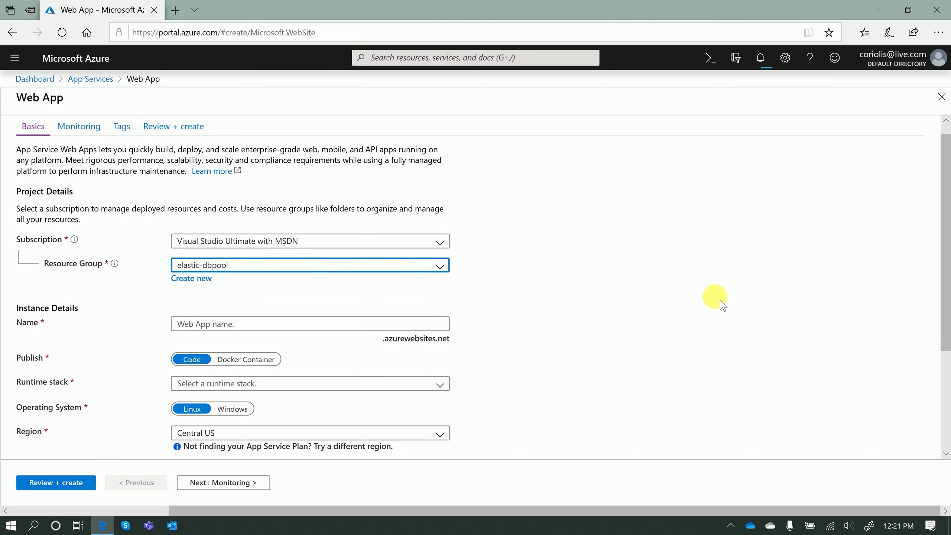
key(Tab)
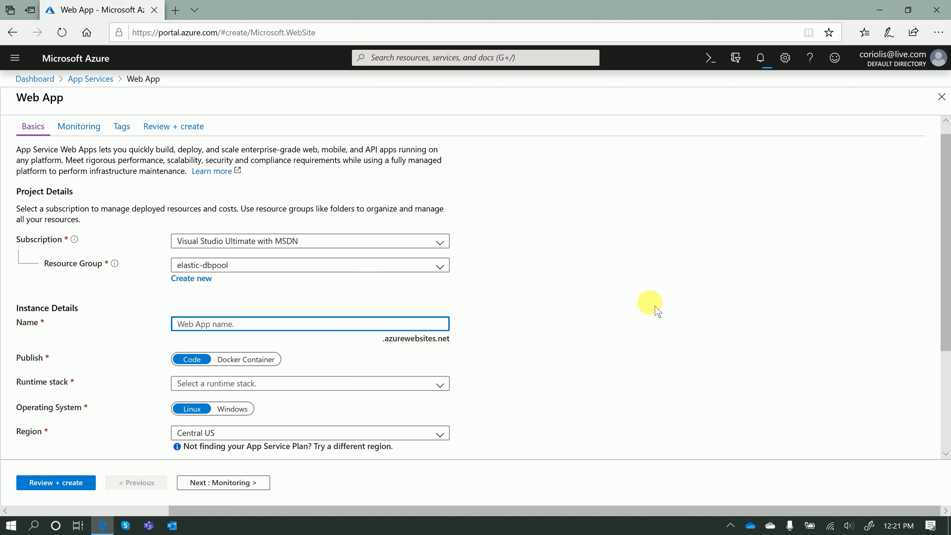
text(elastic-web-app007)
scroll(658, 312, down, 4)
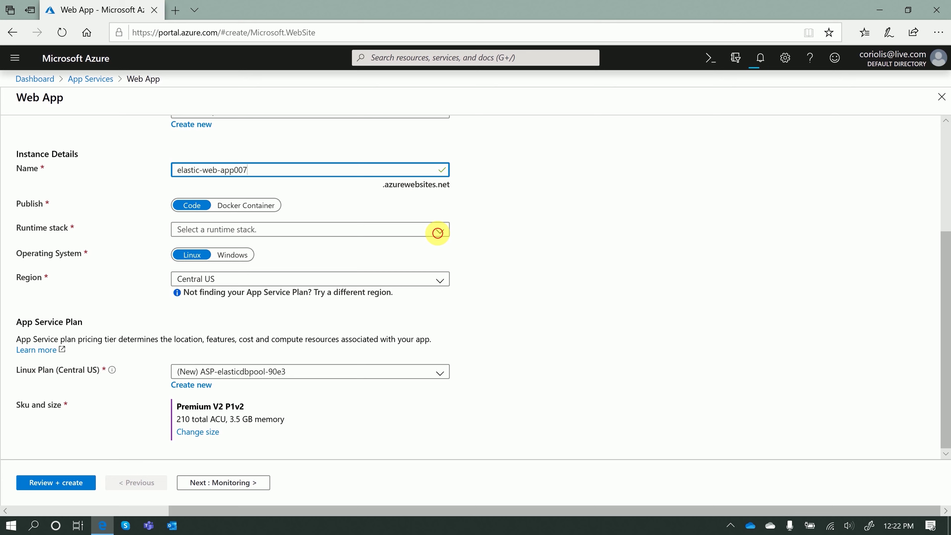
click(443, 236)
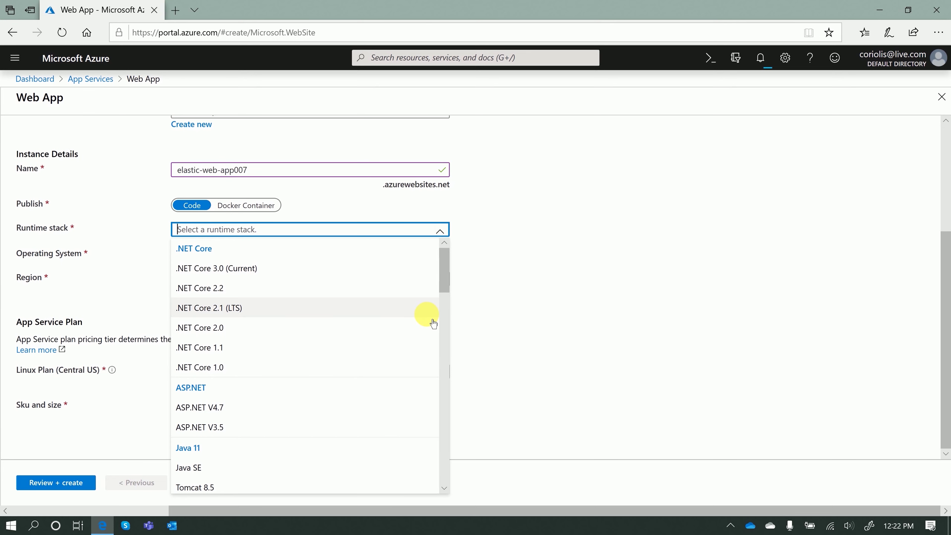
Choose .NET Core 3.0 (Current) as the web app's runtime stack
scroll(427, 314, down, 1)
scroll(426, 314, down, 5)
scroll(415, 333, down, 12)
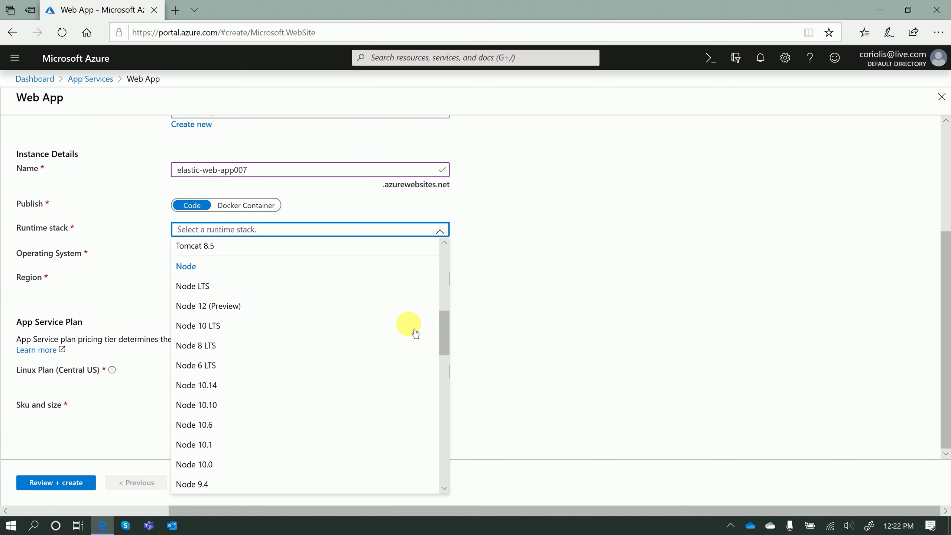
scroll(416, 332, up, 7)
scroll(412, 330, up, 10)
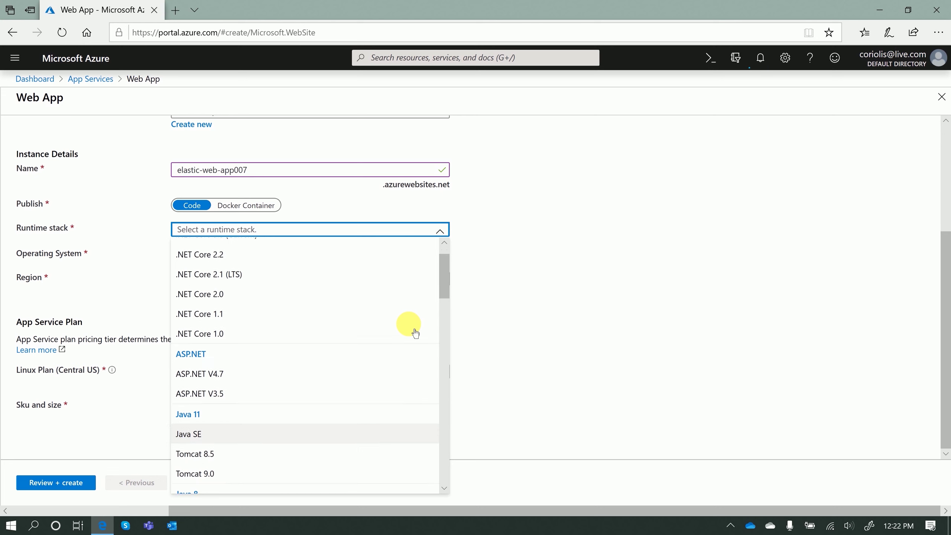
click(265, 276)
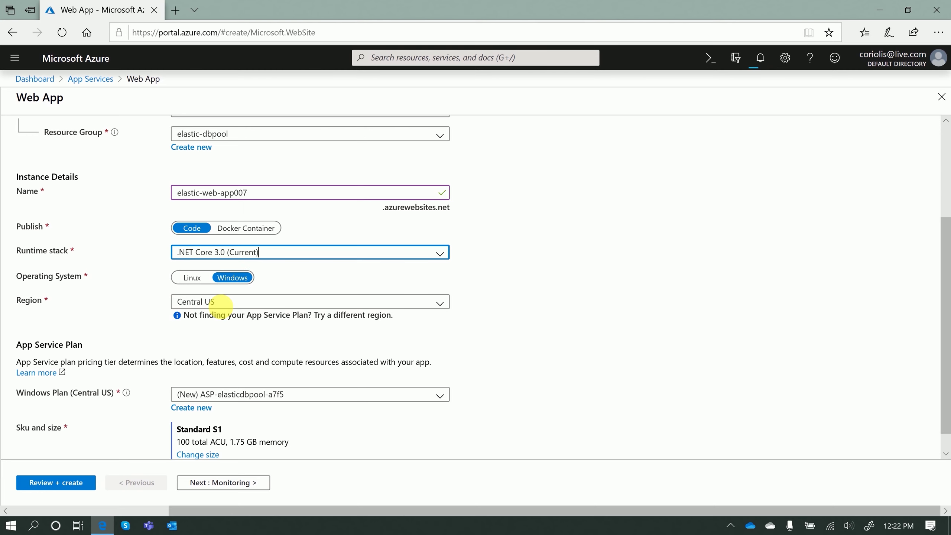
Set the web app's region to North Central US
click(440, 303)
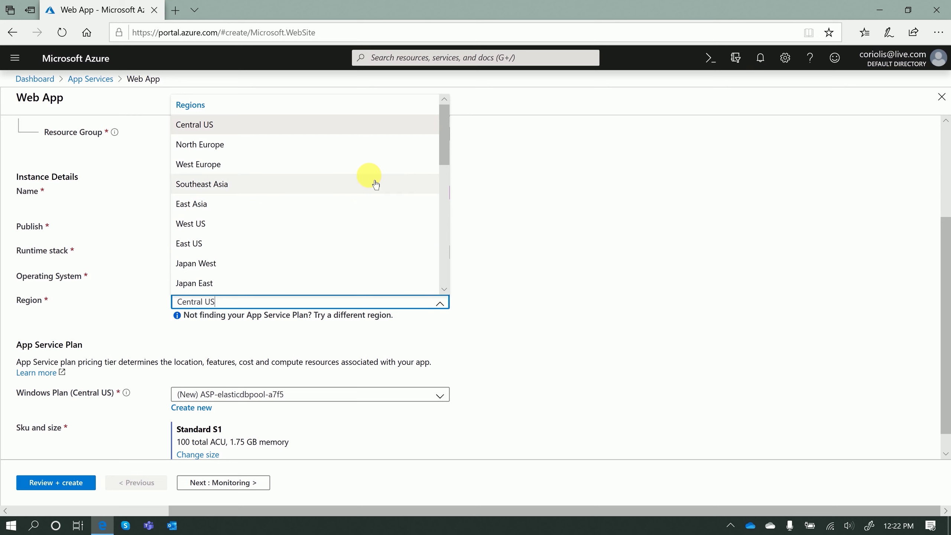
scroll(371, 180, down, 3)
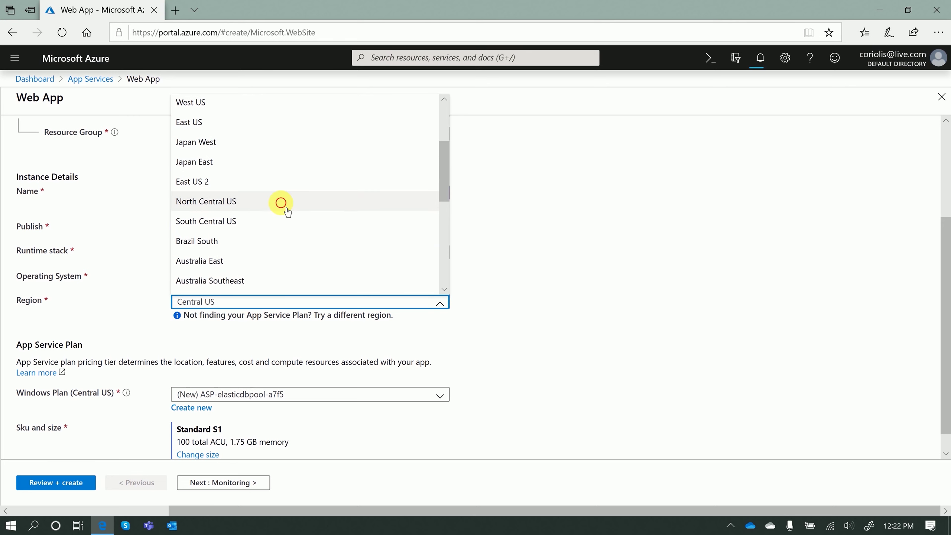
click(662, 256)
key(n)
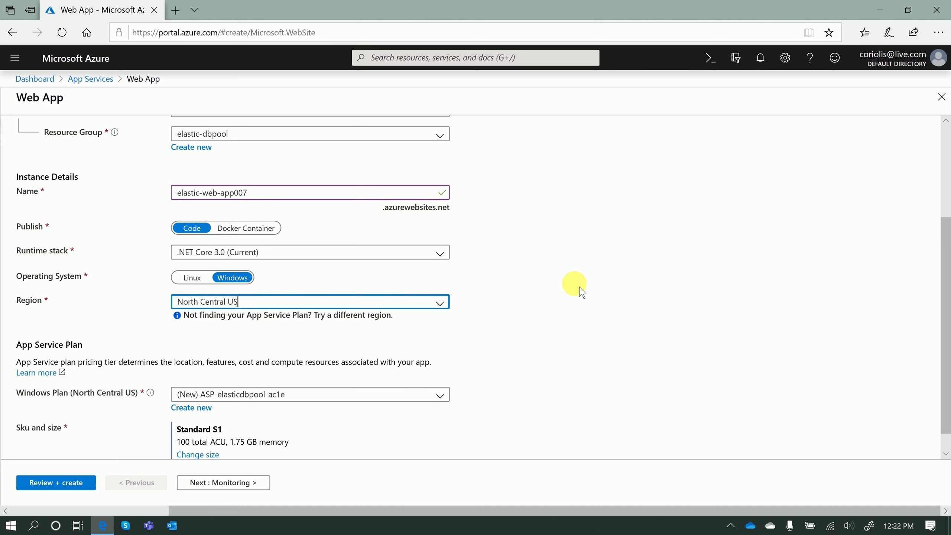
scroll(581, 292, down, 1)
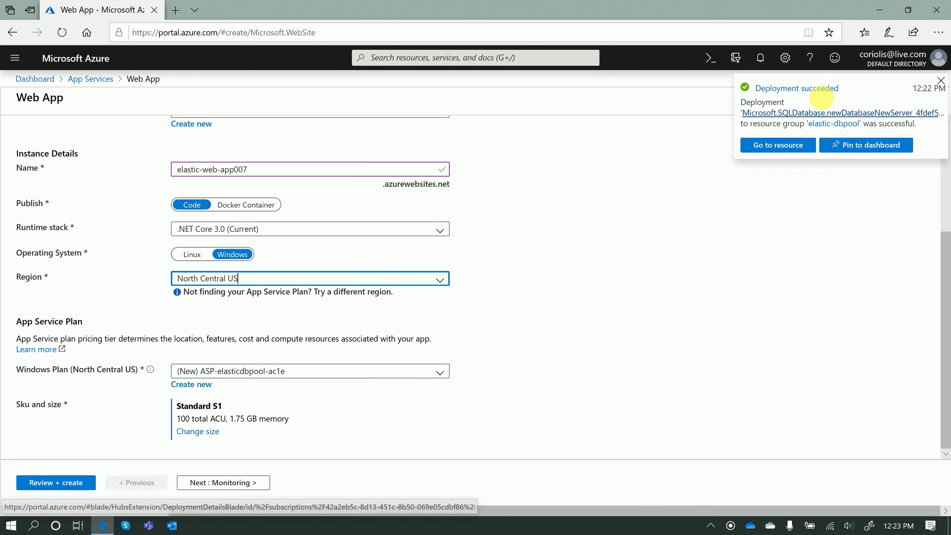
Dismiss the deployment-succeeded notification and bring up the plan's Production pricing tiers, S1 to P3V2
click(812, 177)
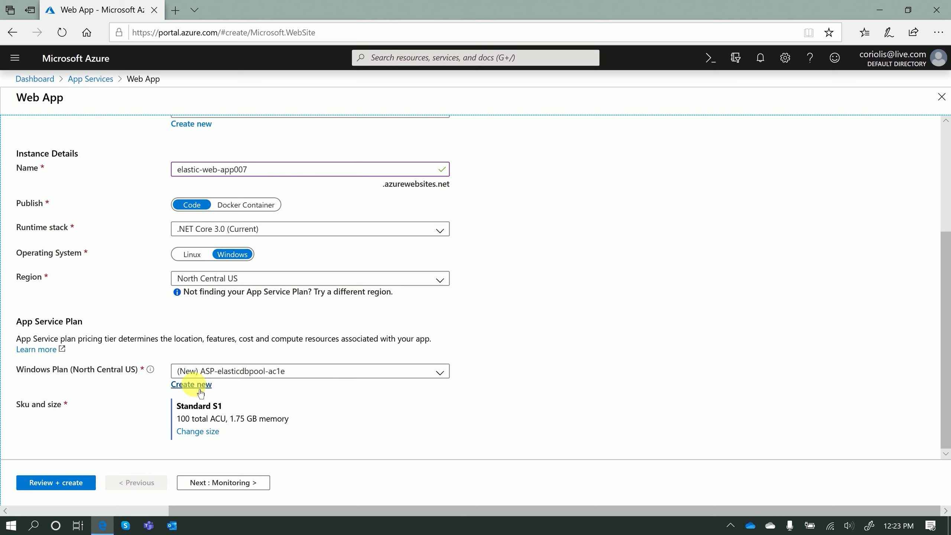
click(194, 433)
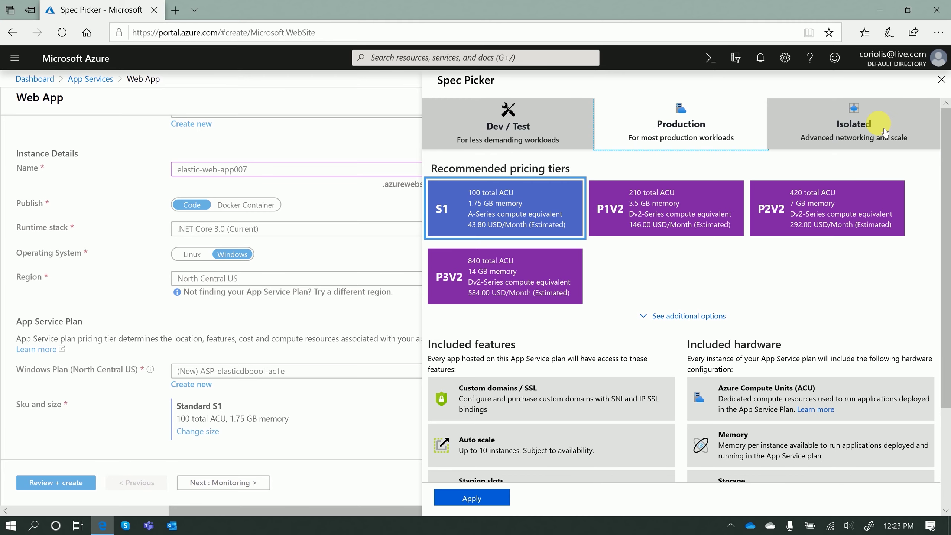
scroll(801, 305, down, 2)
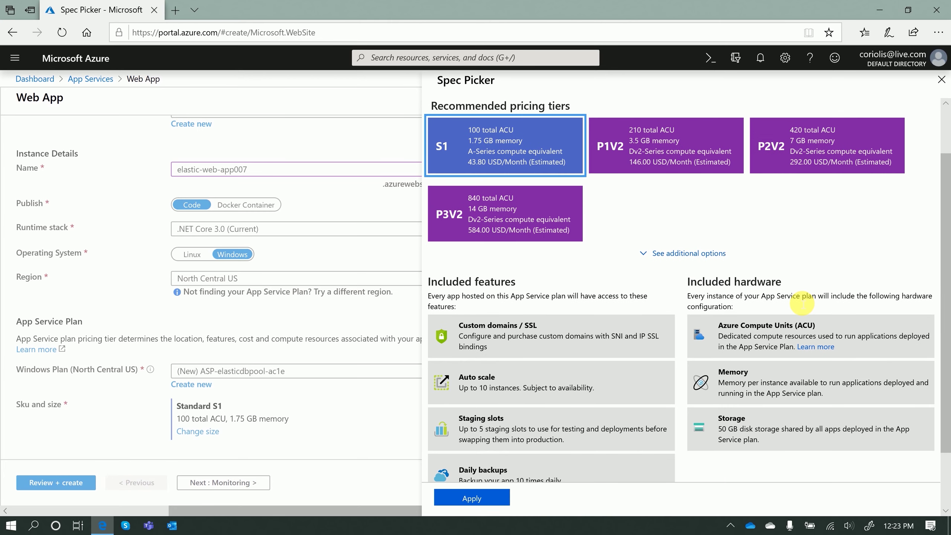
scroll(714, 317, down, 2)
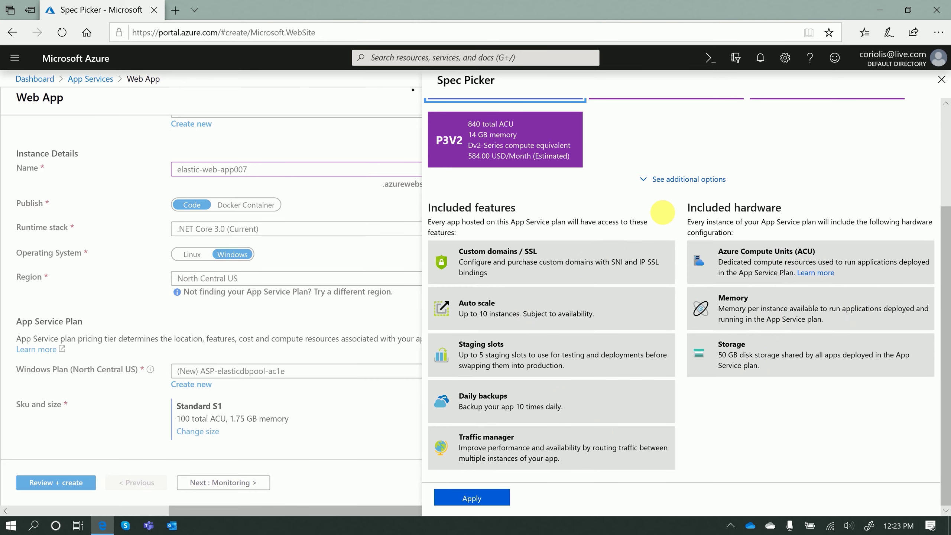
scroll(532, 314, up, 3)
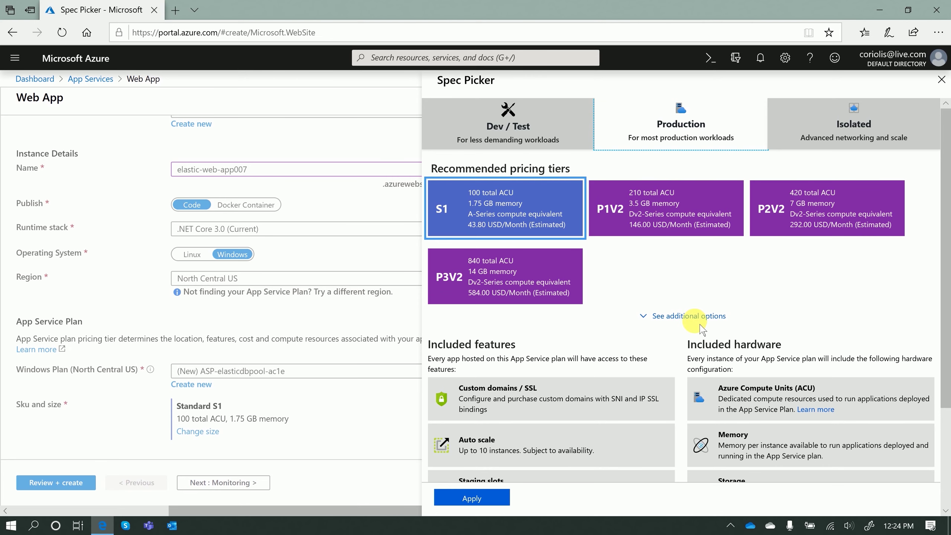
click(654, 320)
scroll(824, 294, down, 5)
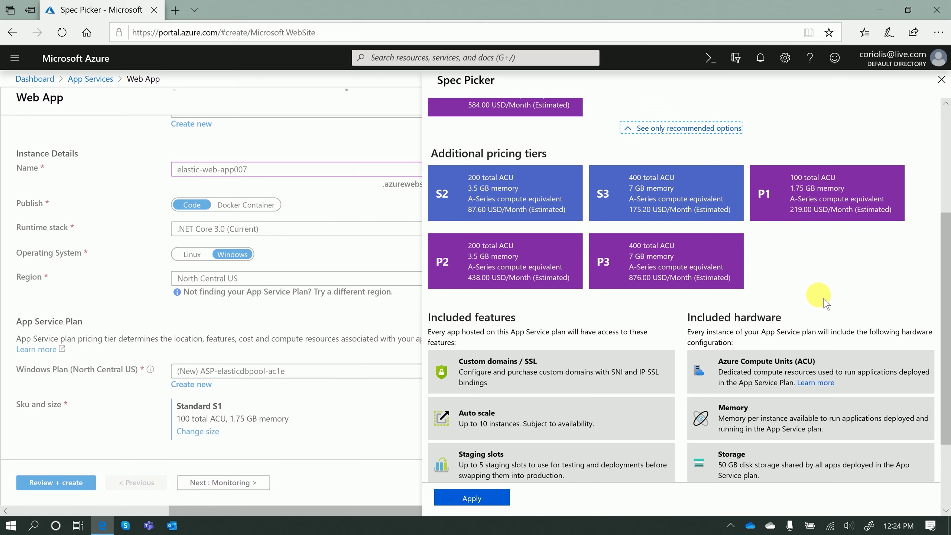
scroll(826, 302, up, 2)
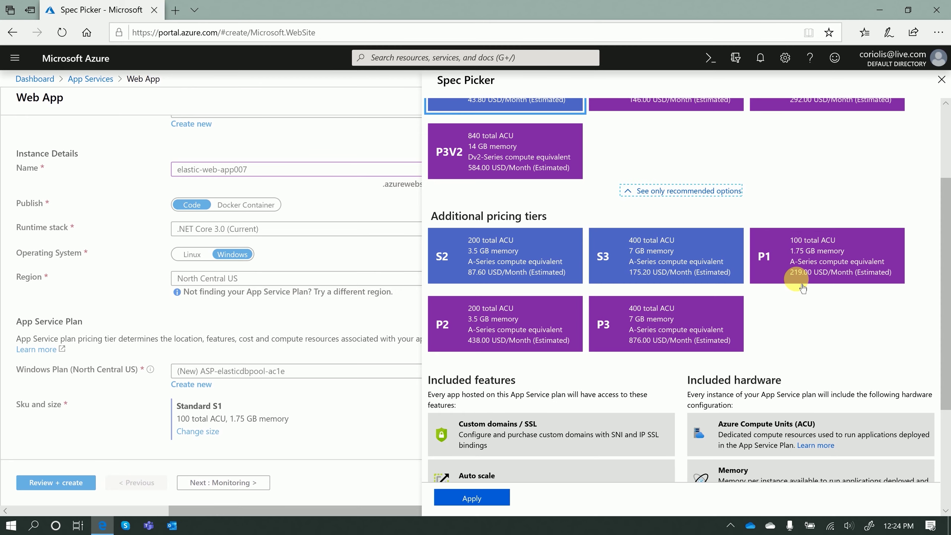
scroll(815, 300, up, 3)
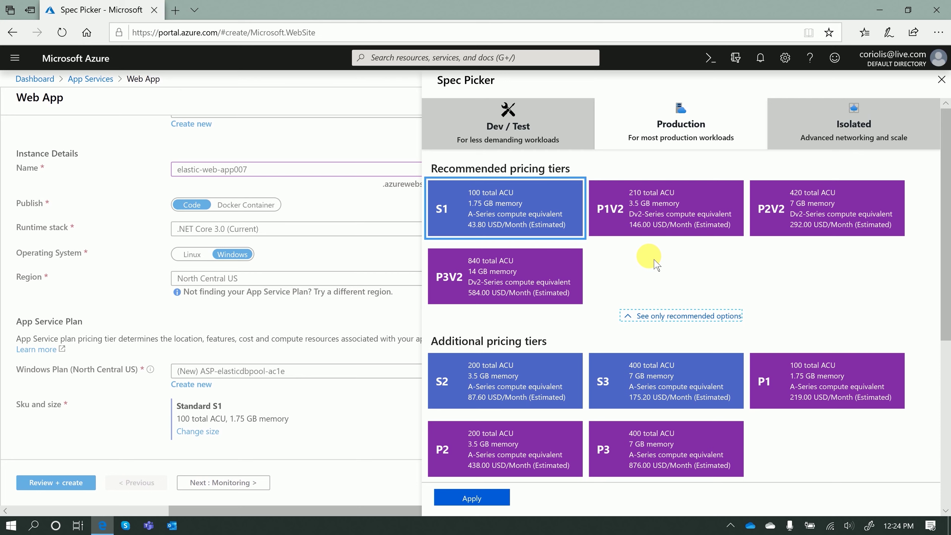
click(489, 497)
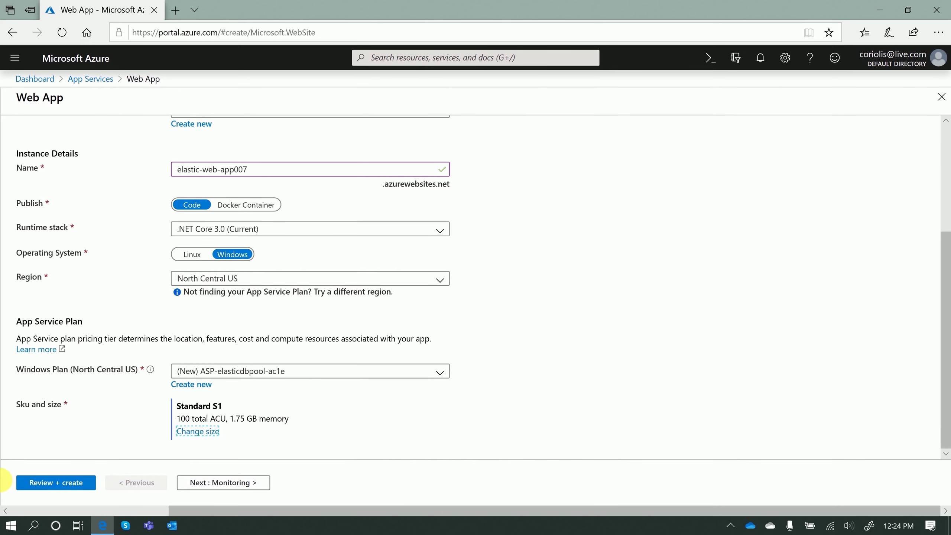
Review the elastic-web-app007 settings summary and submit the web app for creation
click(61, 483)
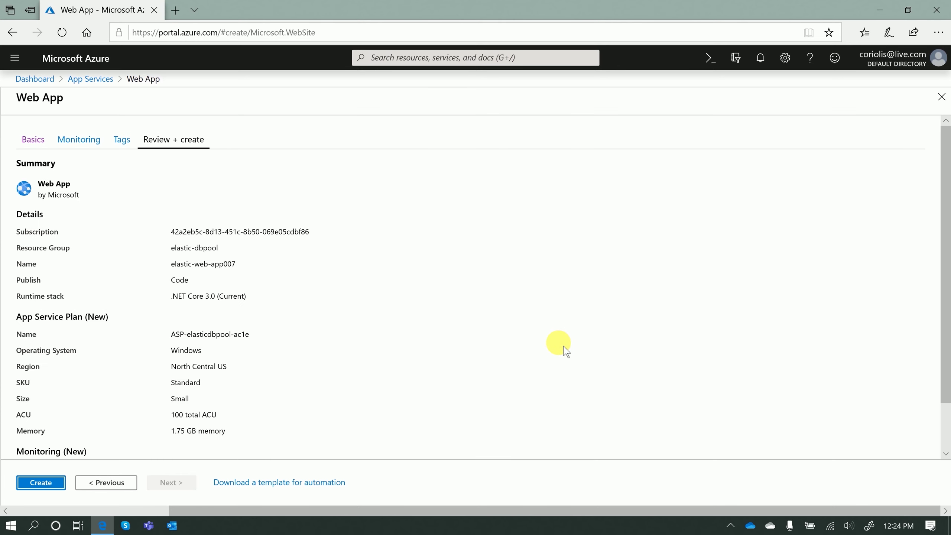
scroll(35, 504, down, 2)
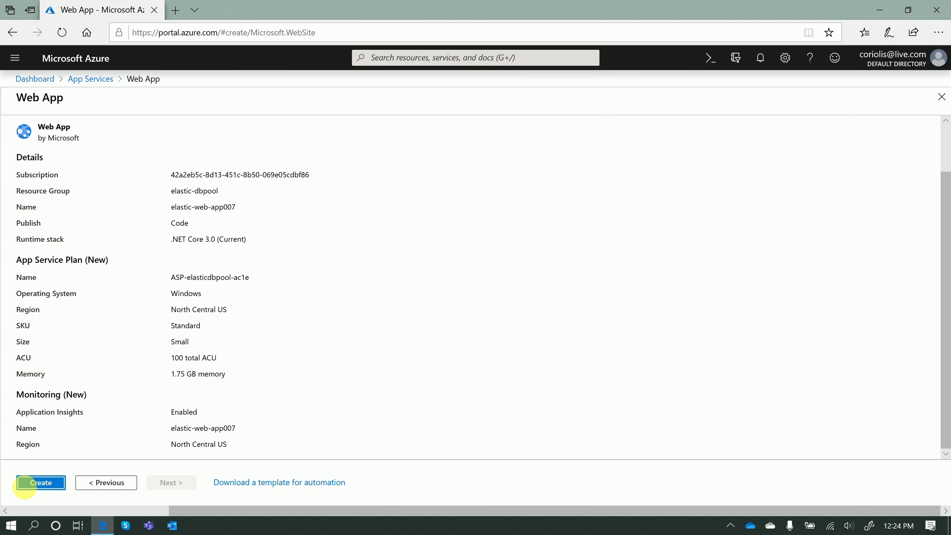
click(36, 484)
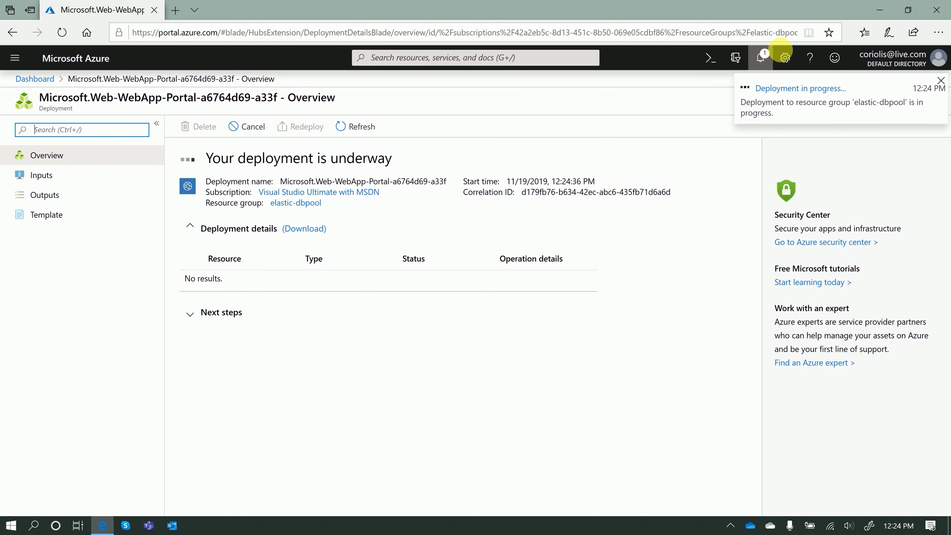
Go from the notifications list to the new-sql-edp database overview
click(770, 57)
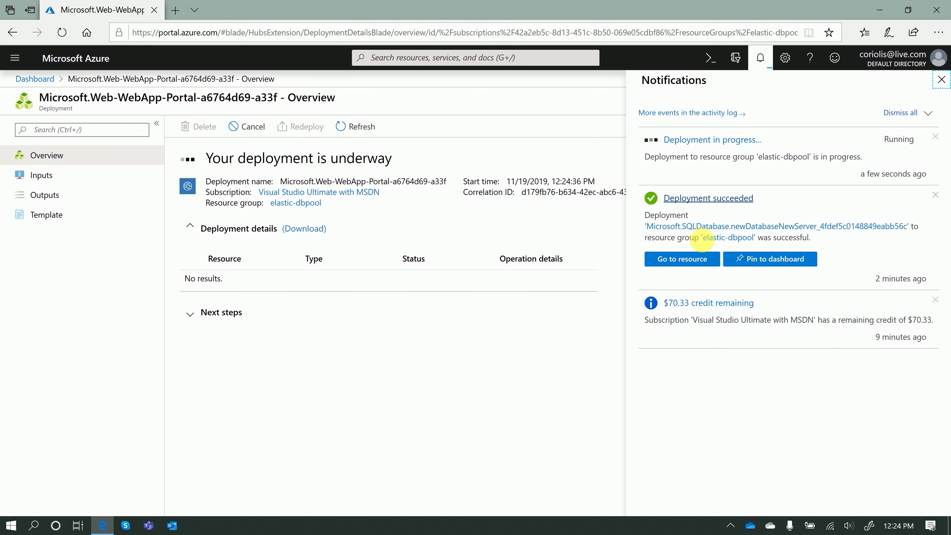
click(689, 273)
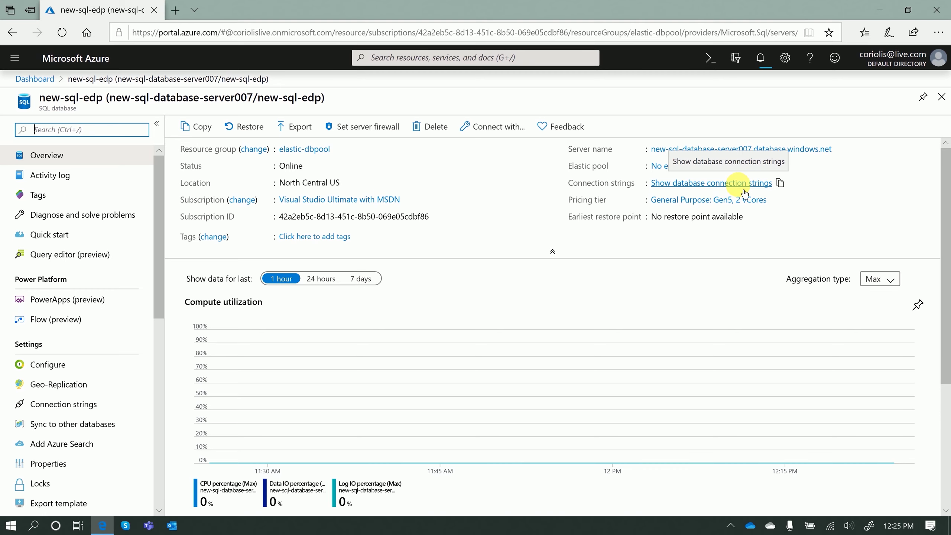
scroll(541, 408, down, 5)
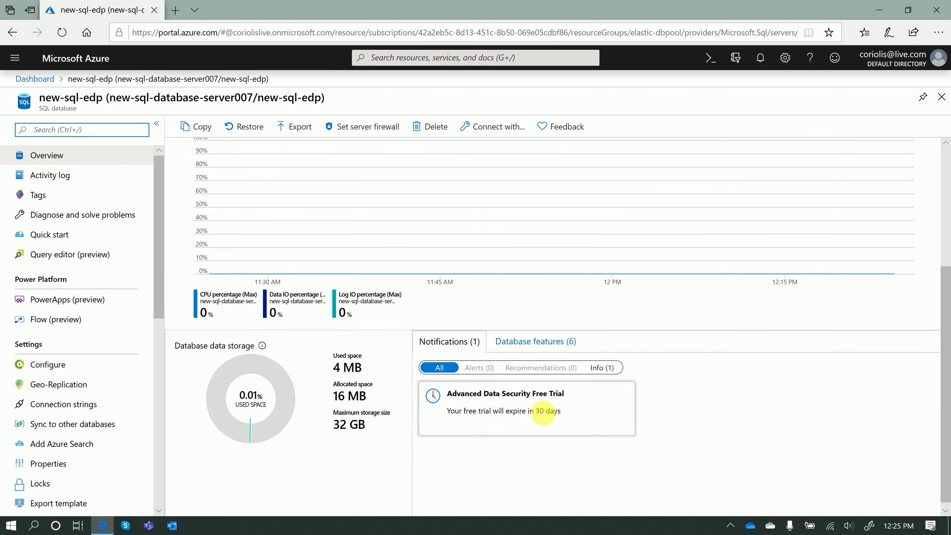
scroll(567, 487, up, 5)
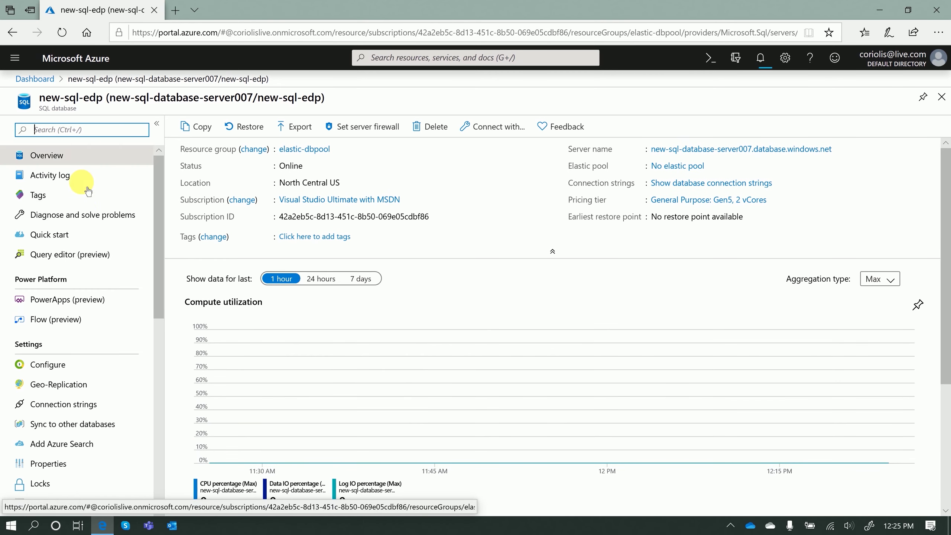
scroll(105, 414, down, 10)
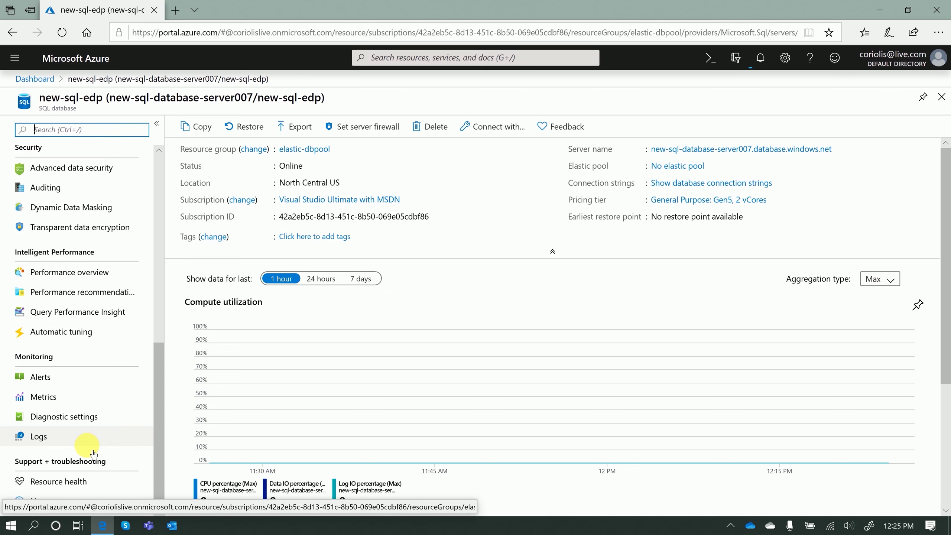
scroll(94, 454, up, 10)
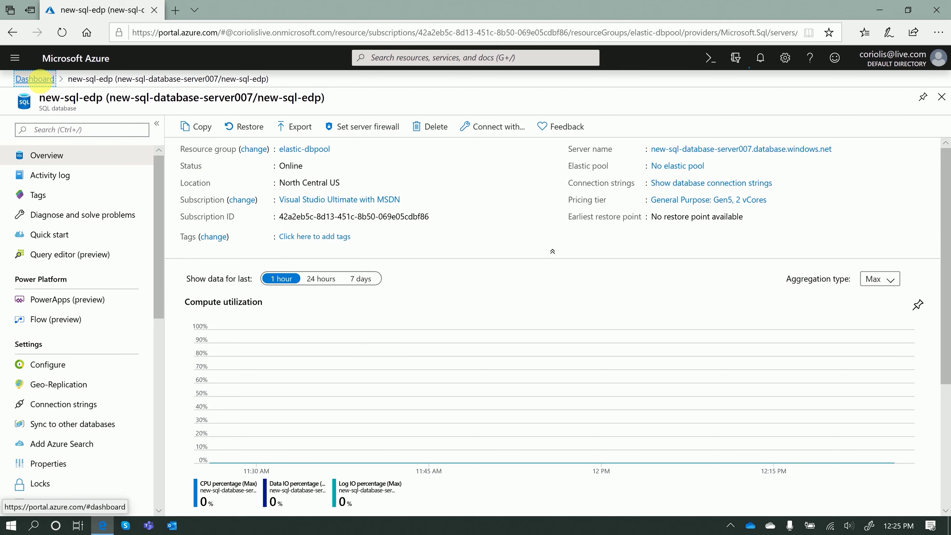
Search 'traffic' in Create a resource, view the Traffic Manager profile offering, then return to the dashboard
click(45, 86)
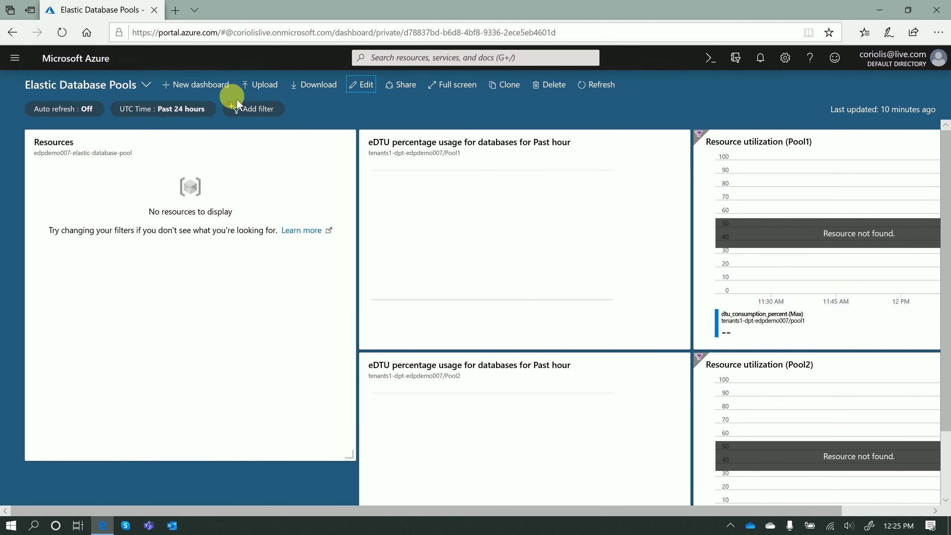
click(14, 59)
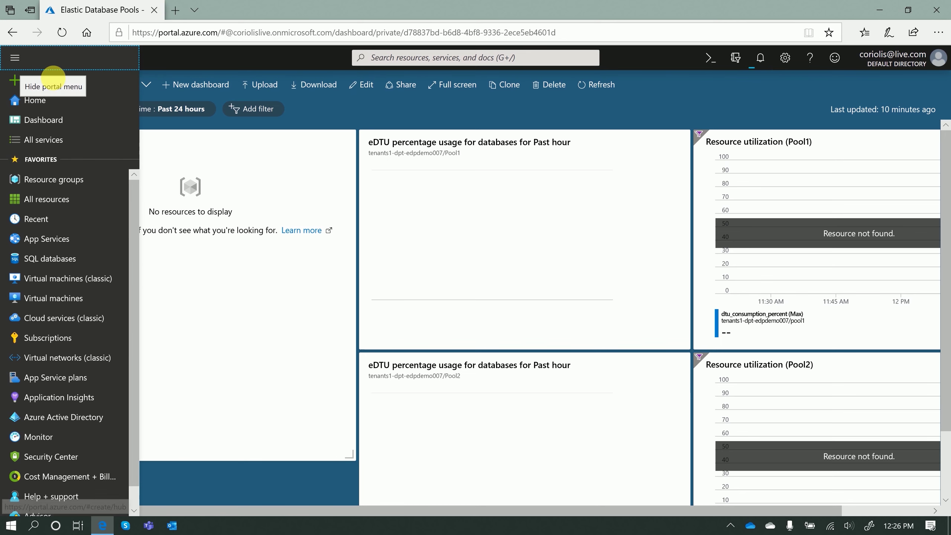
click(42, 82)
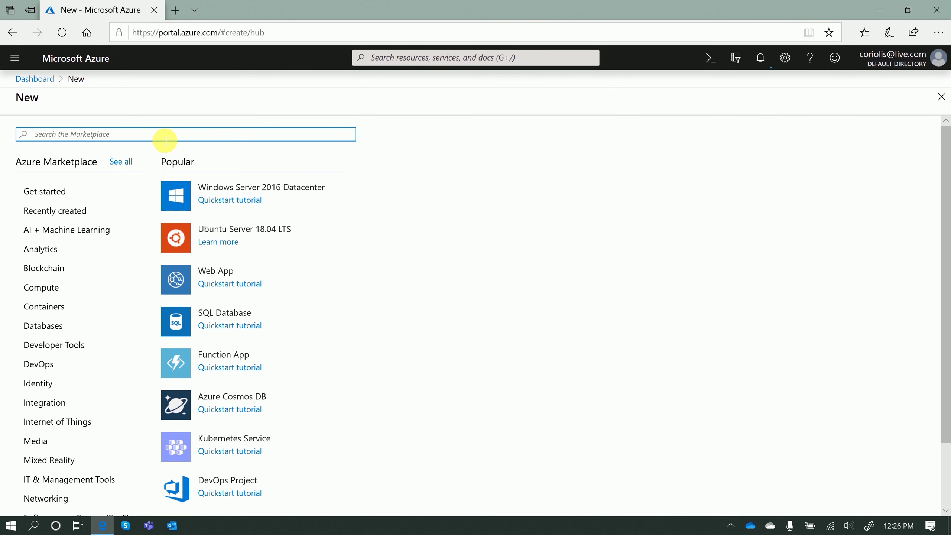
text(traffic)
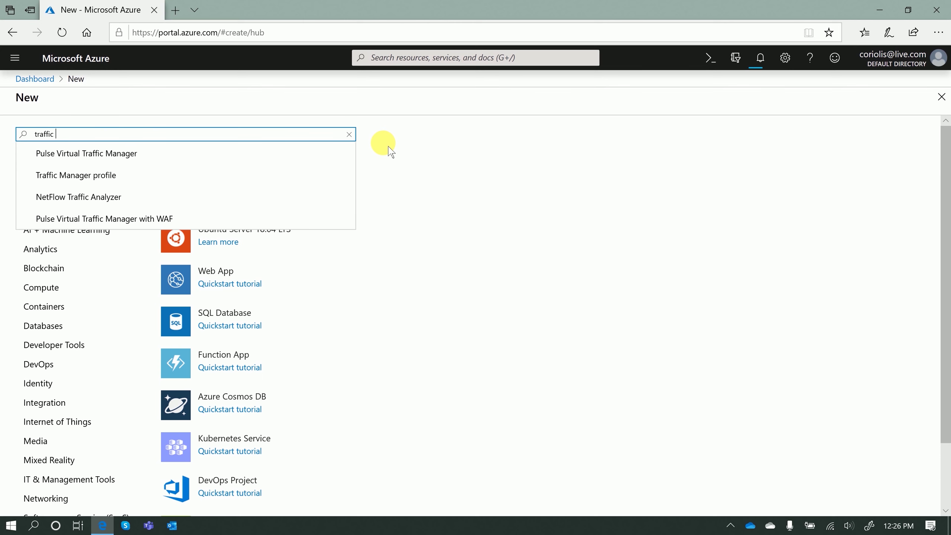
click(270, 171)
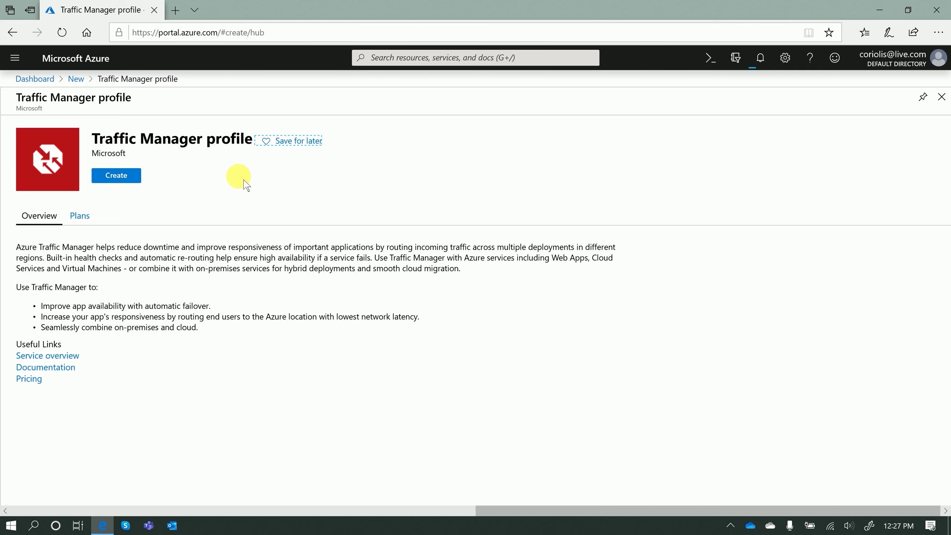
click(34, 79)
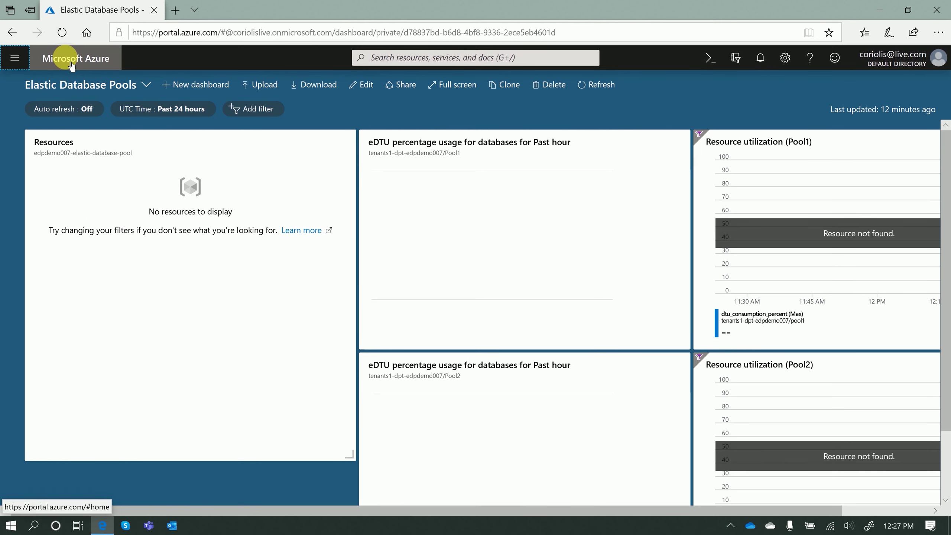
Find SQL Elastic database pool by searching 'elastic' and browse its Plans and Overview
click(15, 57)
click(53, 85)
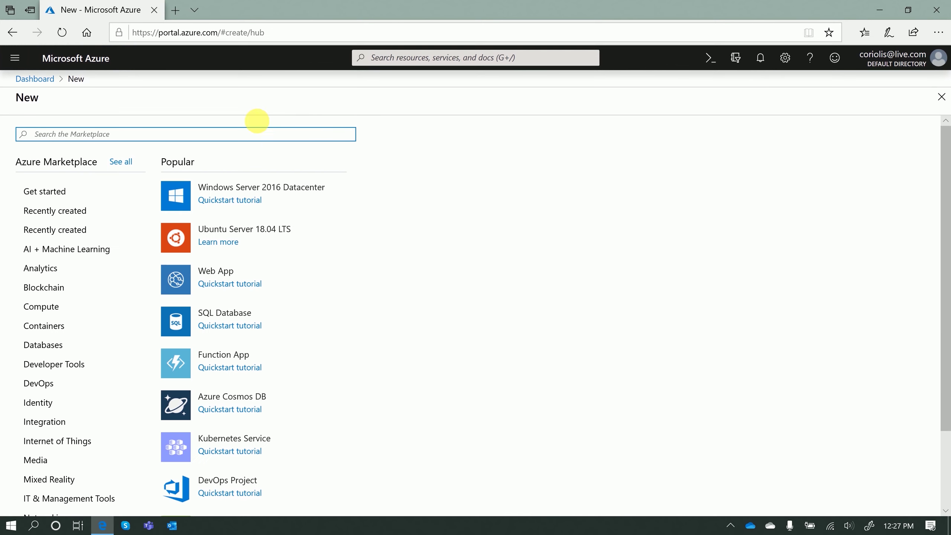
text(elastic)
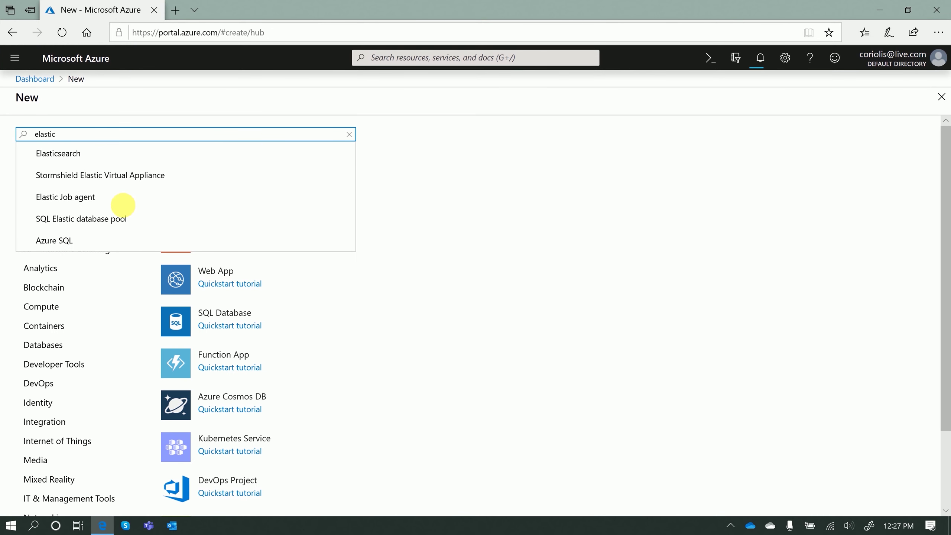
click(156, 232)
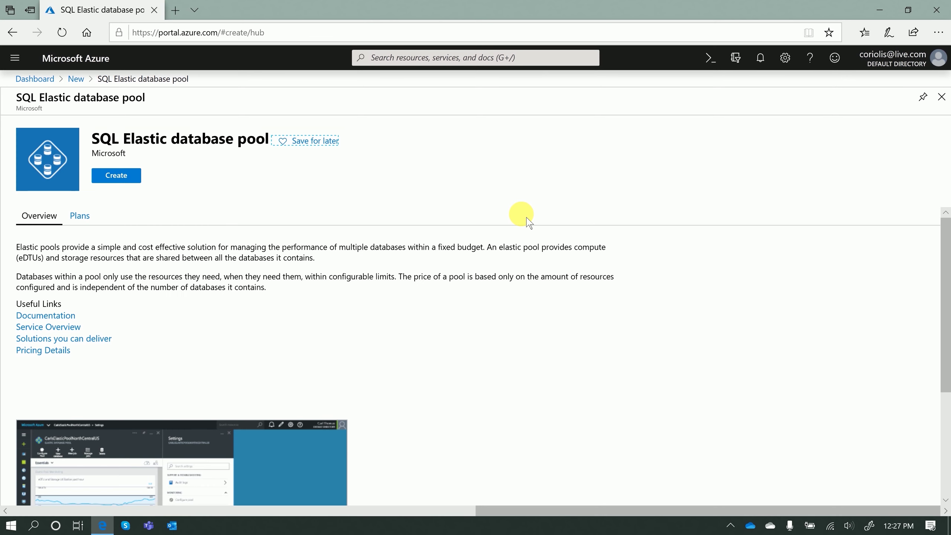
scroll(523, 220, down, 3)
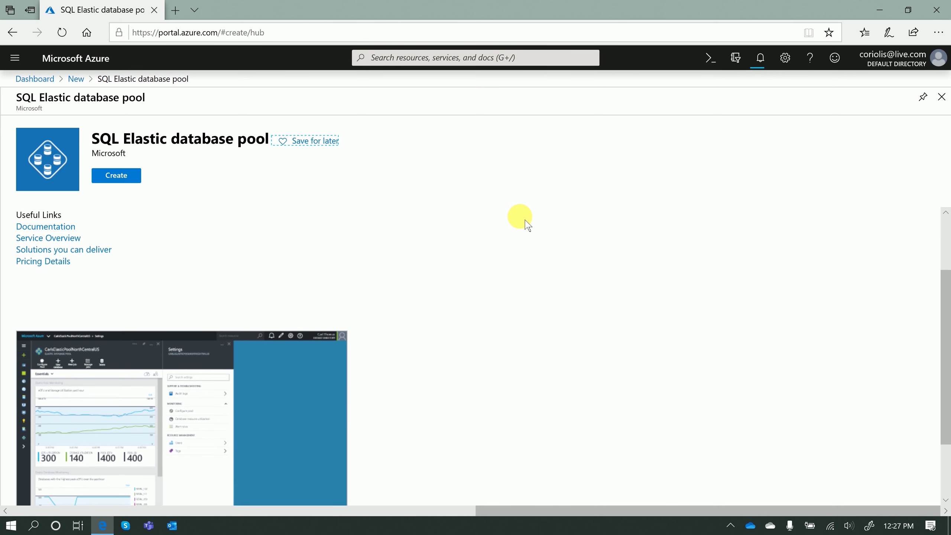
scroll(540, 326, down, 2)
scroll(535, 322, up, 5)
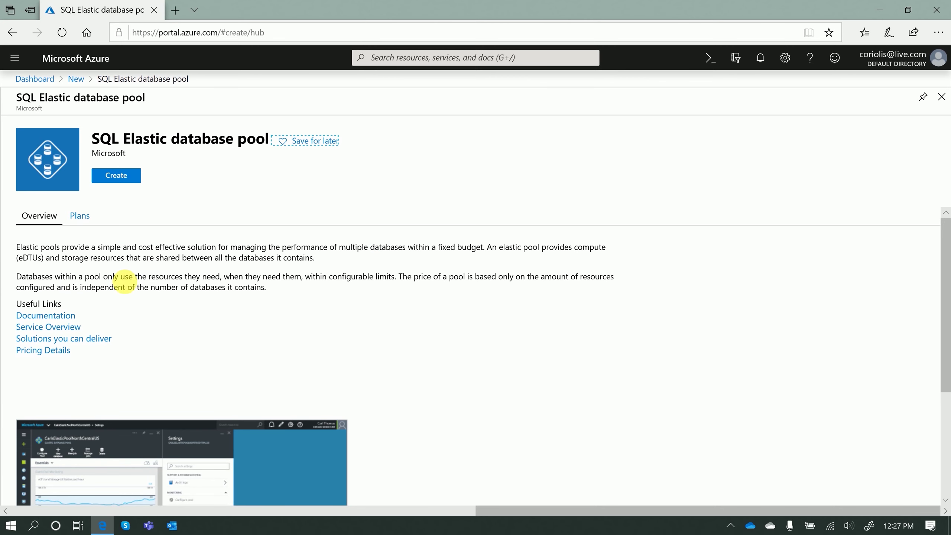
click(79, 216)
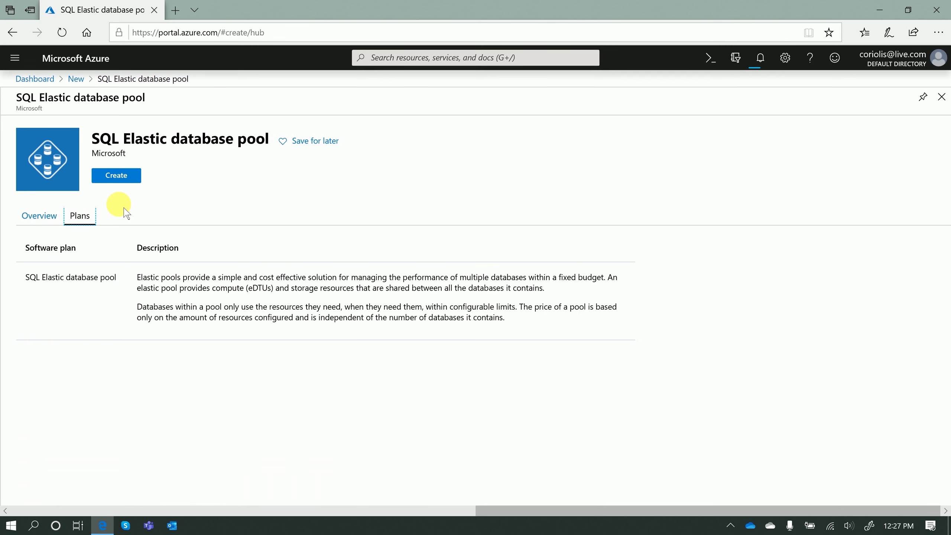
click(33, 215)
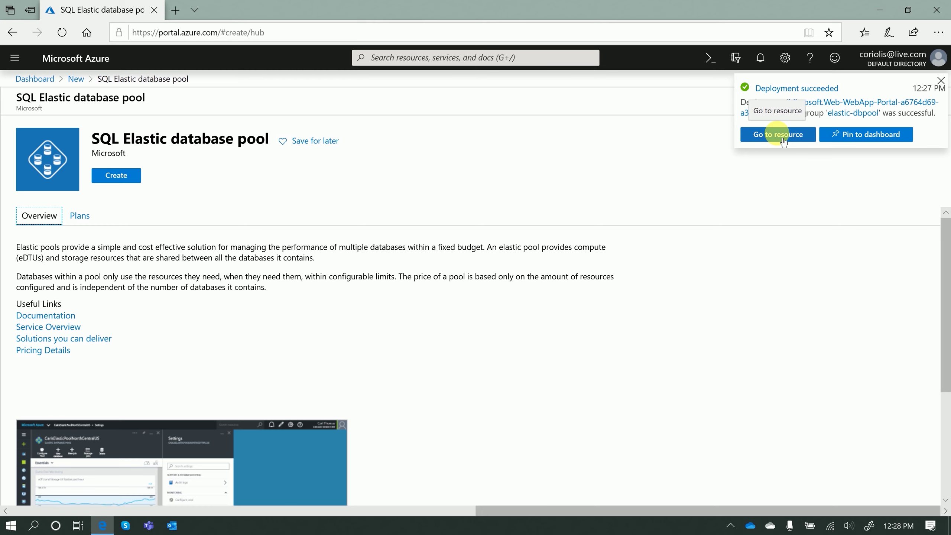
Open the elastic-web-app007 App Service overview and scroll through its menu
click(779, 136)
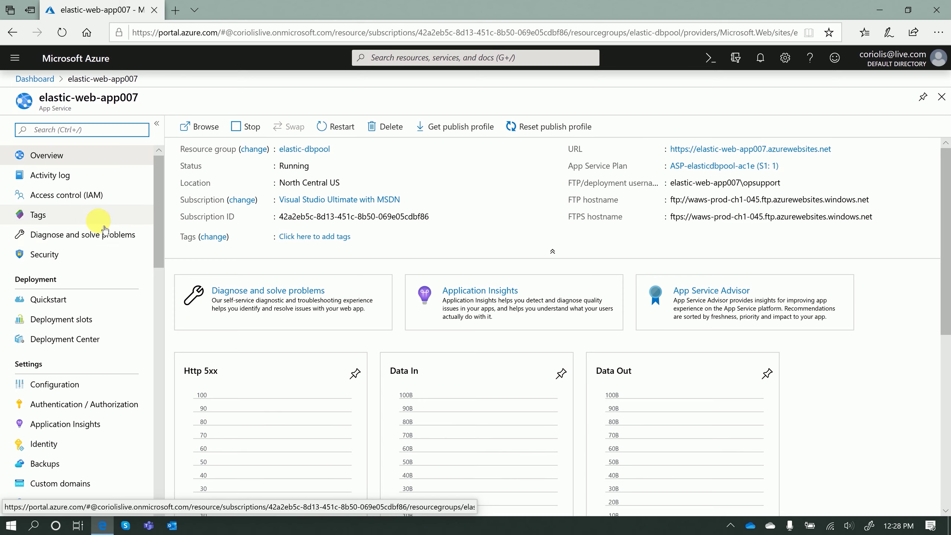
scroll(105, 230, down, 10)
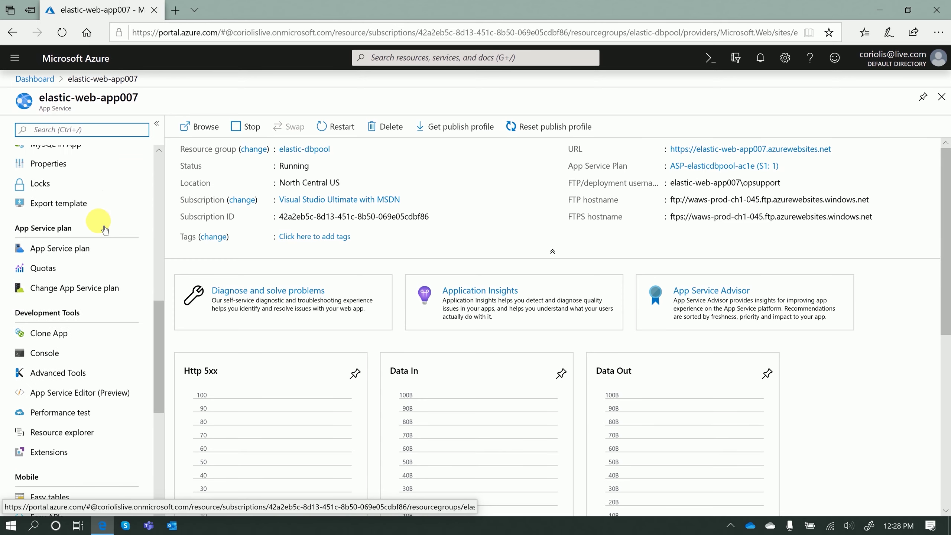
scroll(105, 230, down, 8)
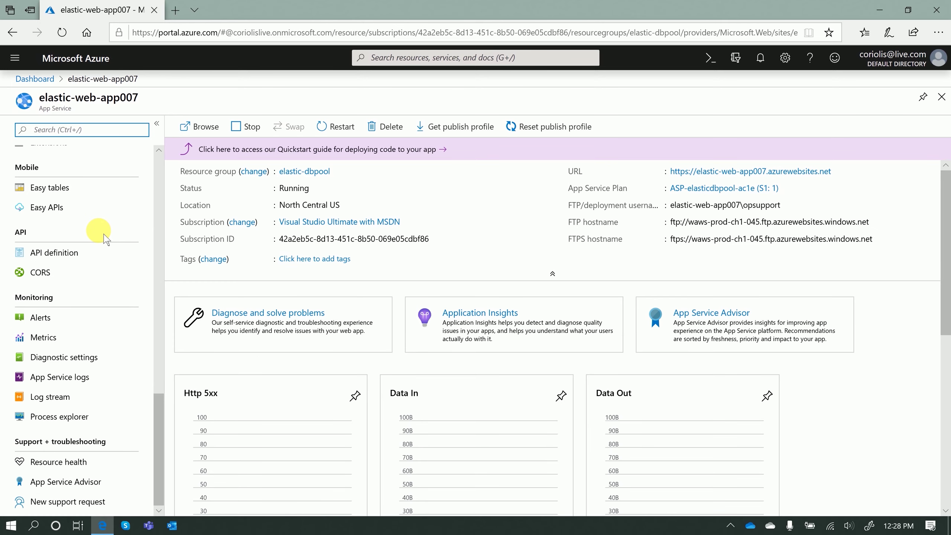
scroll(105, 238, up, 10)
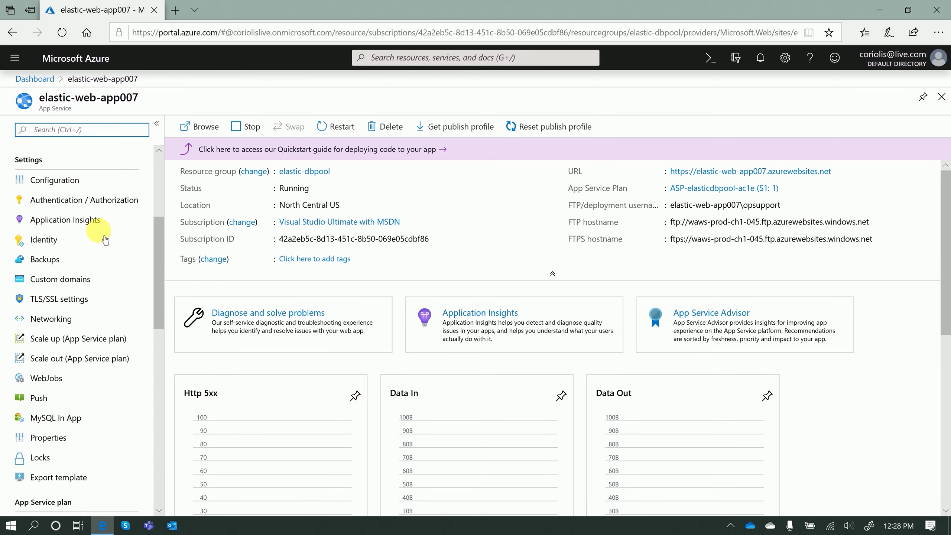
scroll(112, 232, up, 5)
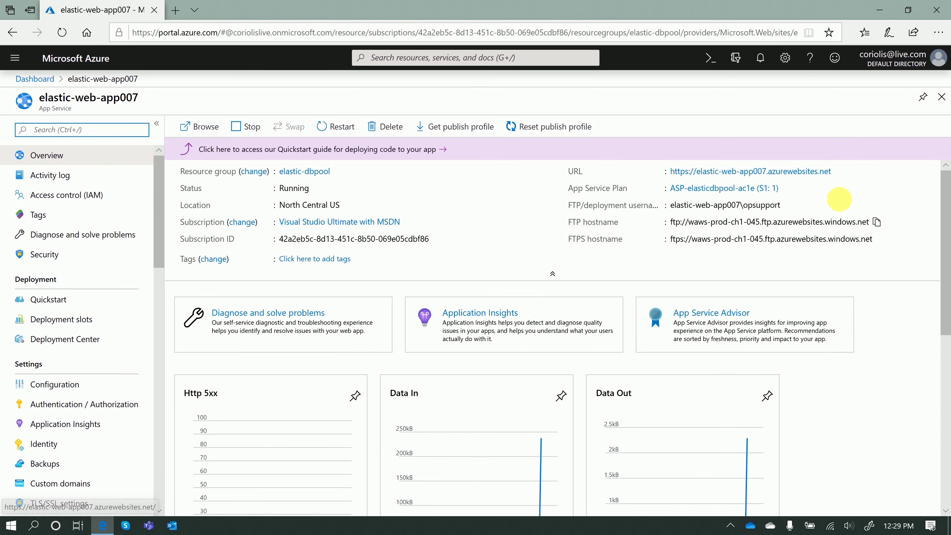
View the web app's default page in a new tab, return to the portal, and advance to slide 28
click(792, 173)
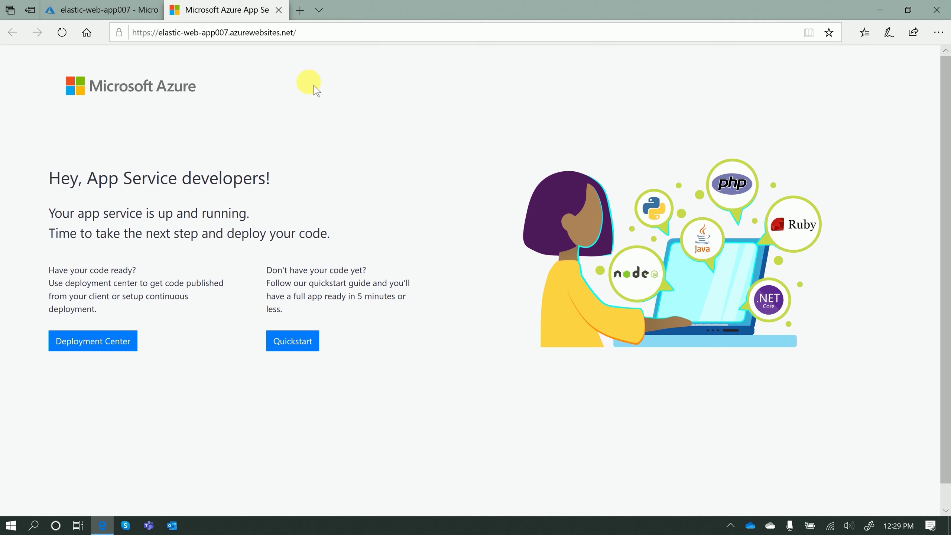
click(115, 14)
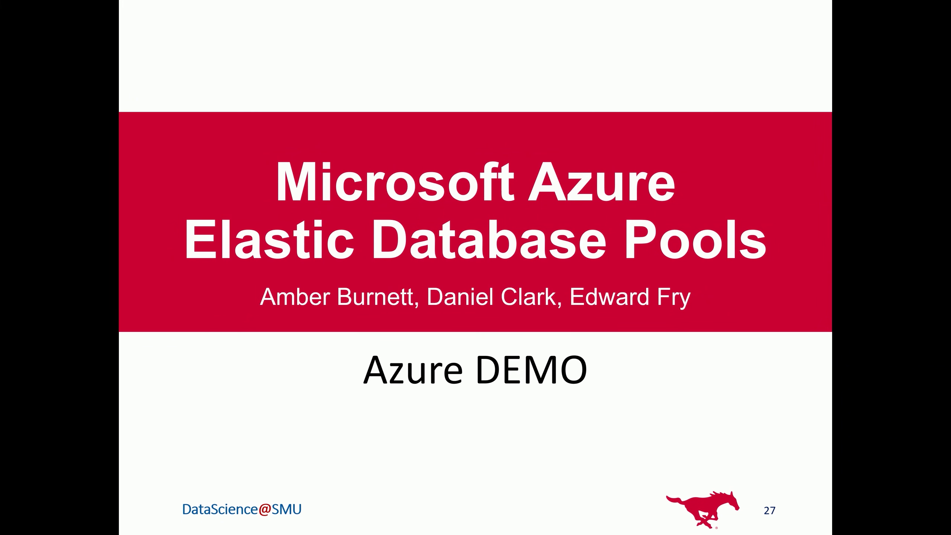
key(Right)
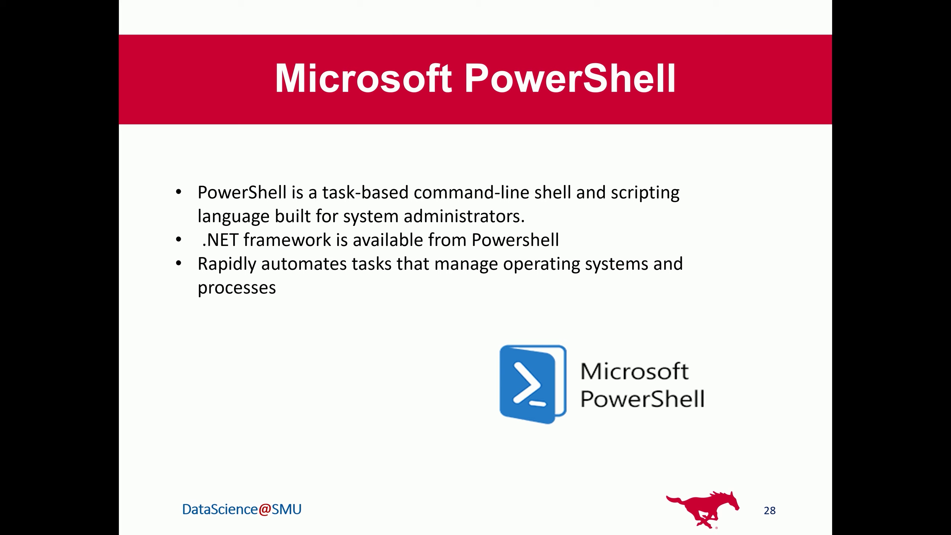
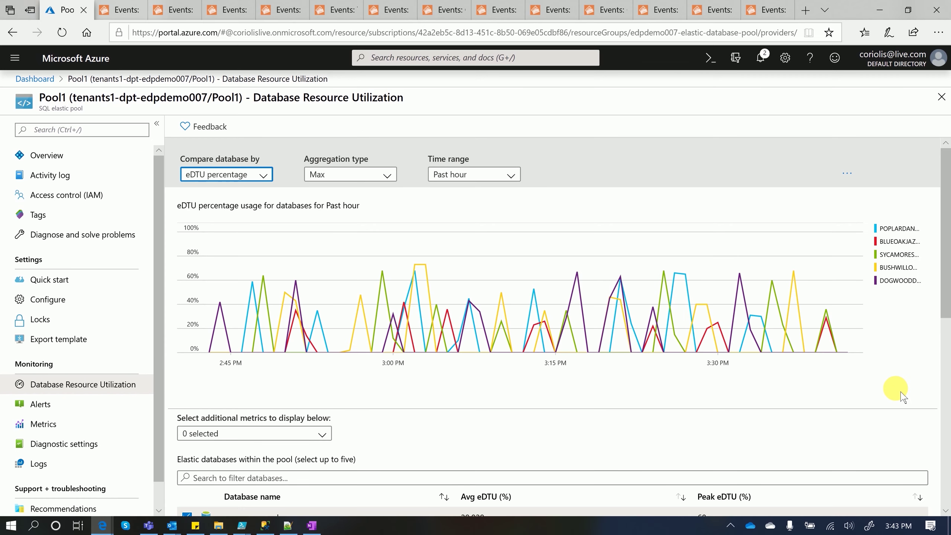
Page through Pool1's database list to the second page and back to the first
scroll(904, 397, down, 10)
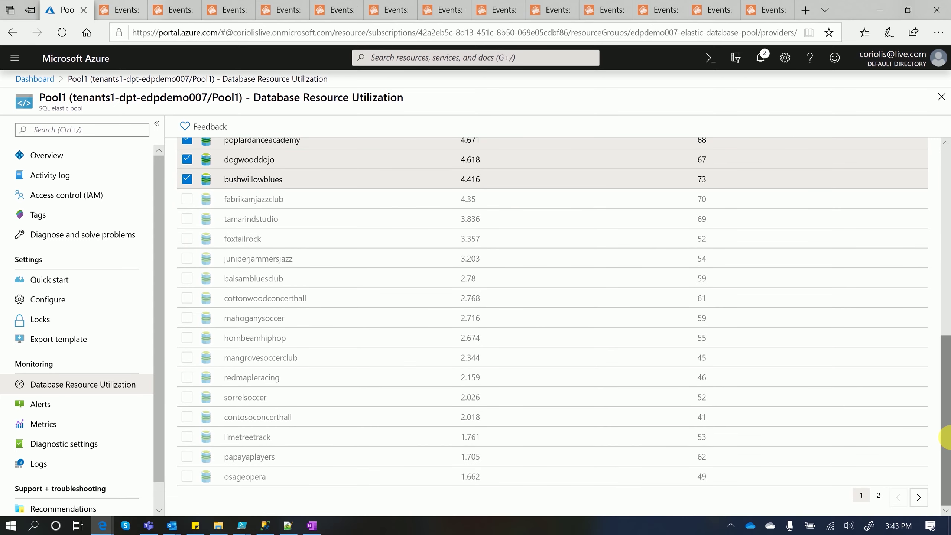
click(920, 497)
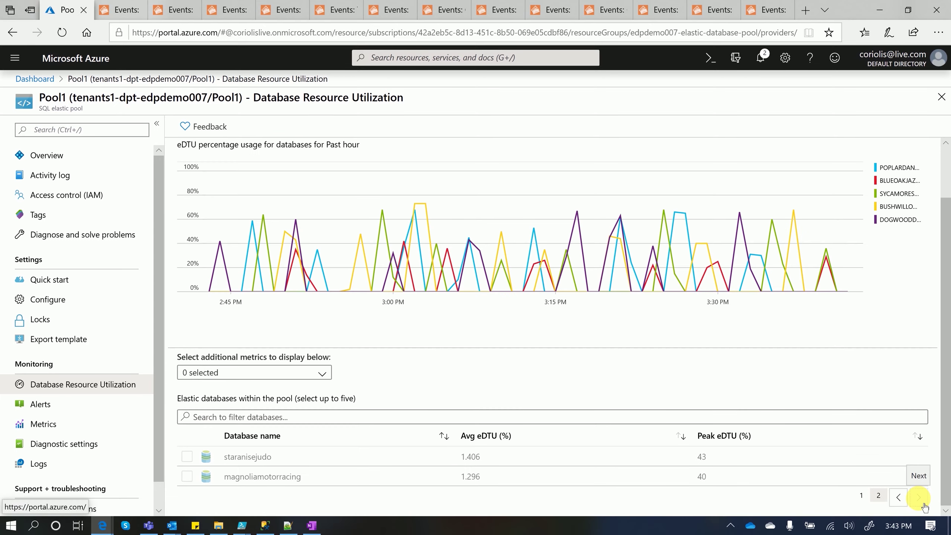
click(899, 497)
Read the chart's values, then start a new alert rule for Pool1
scroll(909, 459, down, 2)
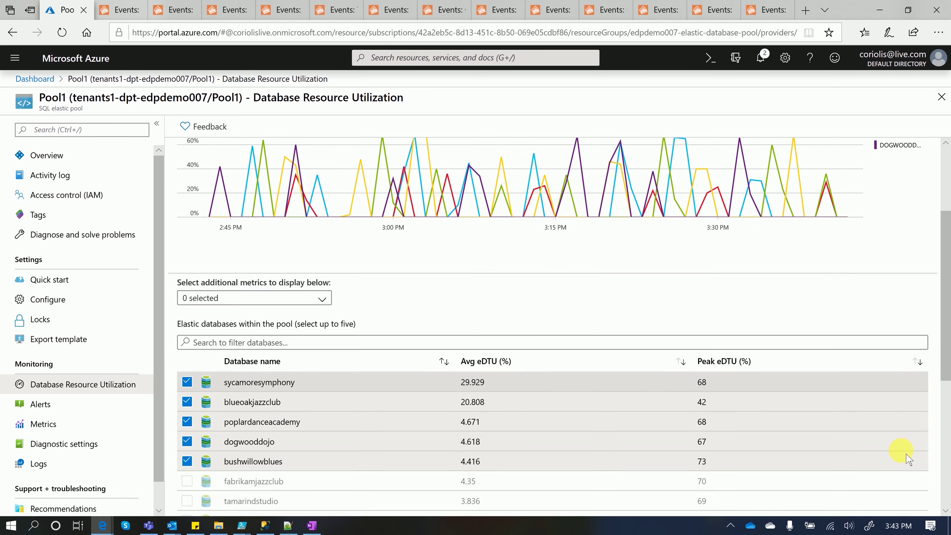
scroll(908, 459, down, 5)
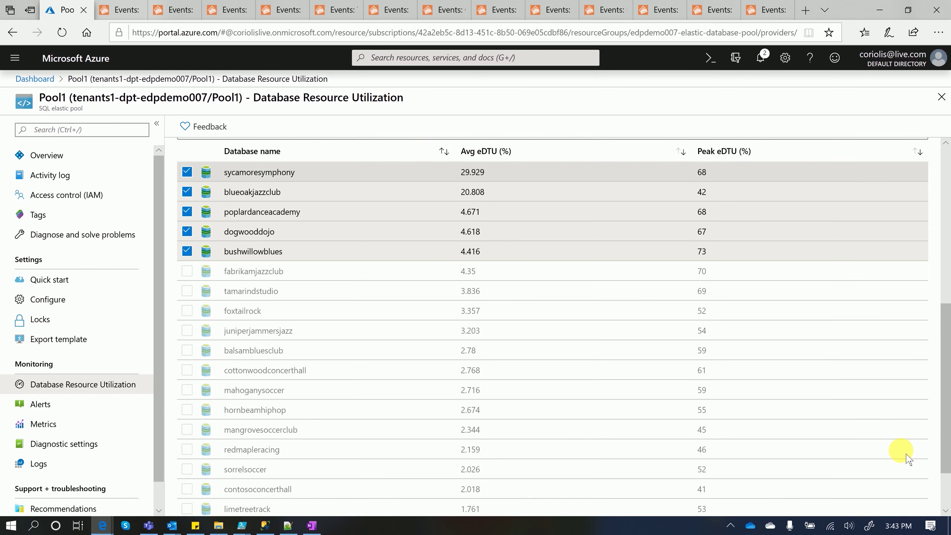
scroll(908, 459, up, 8)
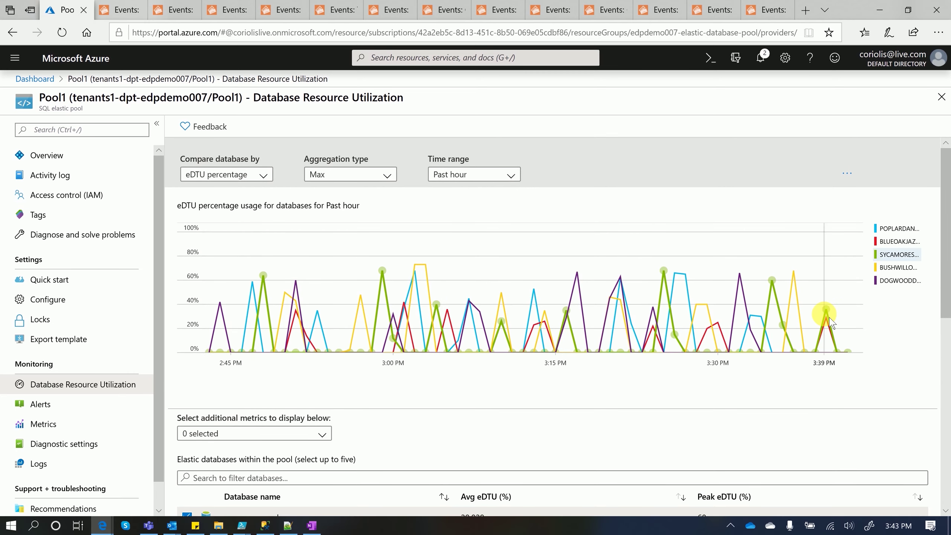
mouse_move(631, 277)
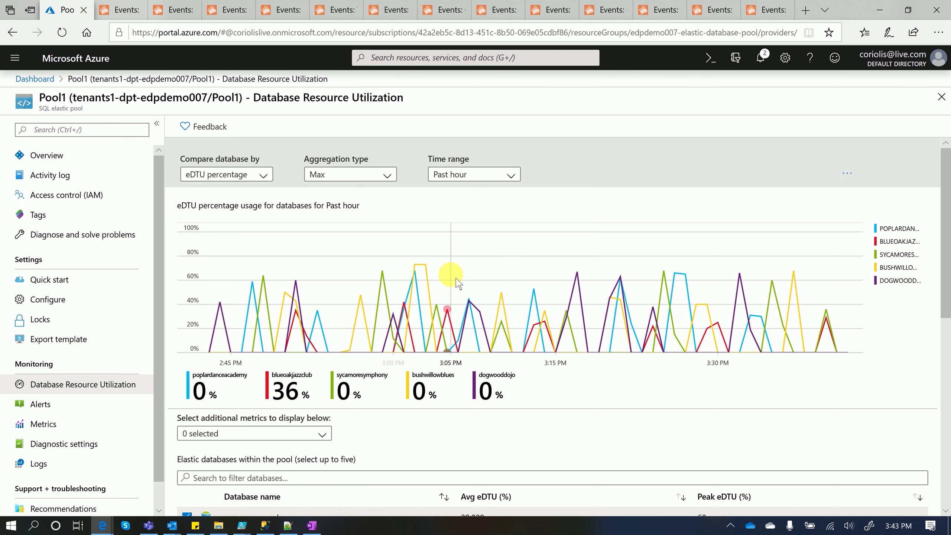
click(420, 274)
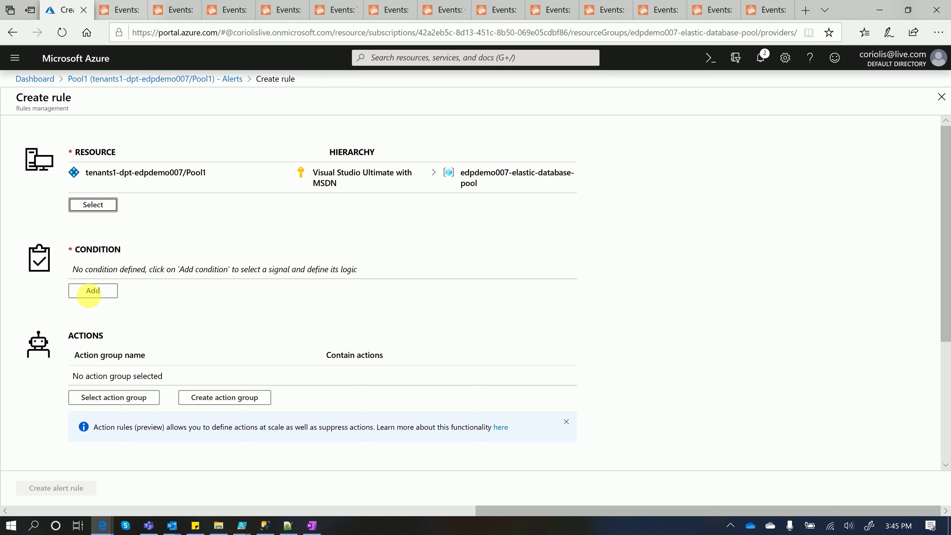
Add a DTU percentage condition: Maximum aggregation, threshold 75, over 30-minute periods
click(93, 291)
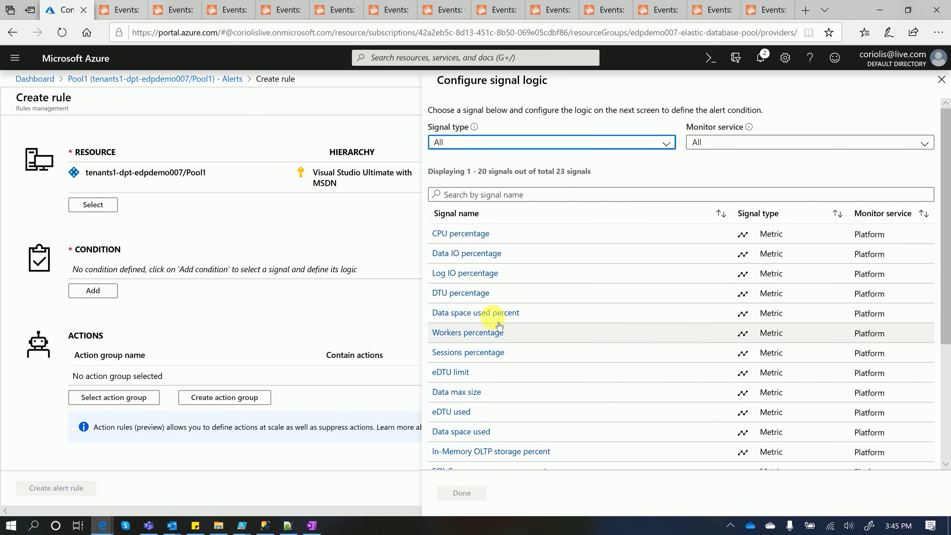
click(472, 293)
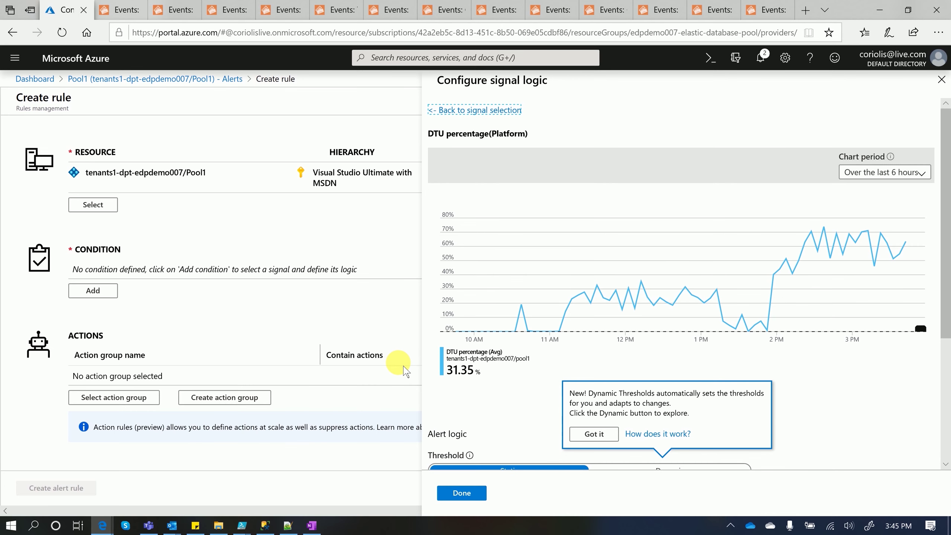
scroll(515, 389, down, 5)
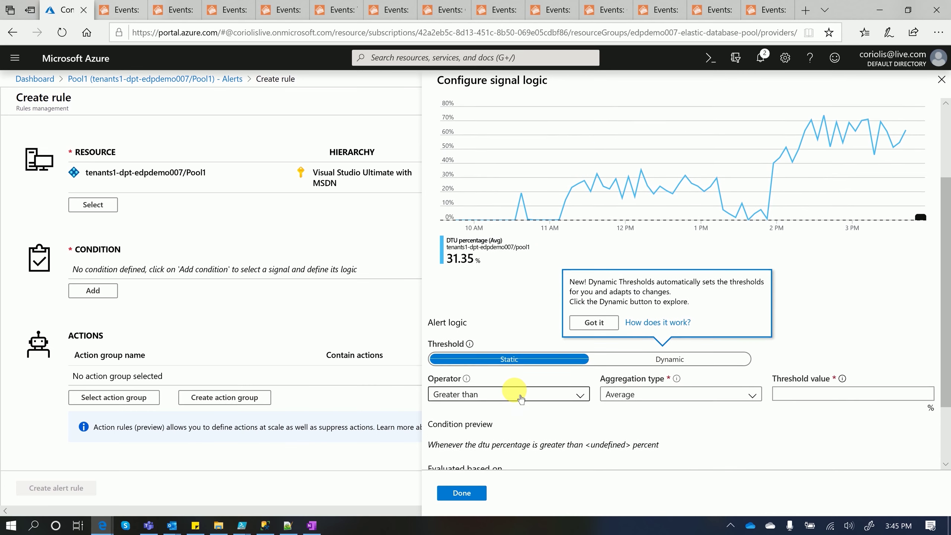
scroll(569, 375, down, 1)
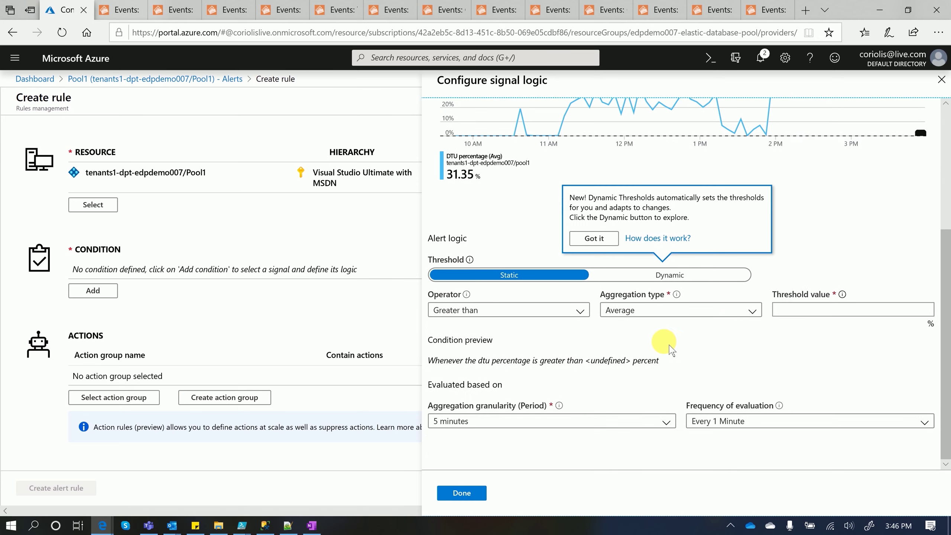
click(754, 315)
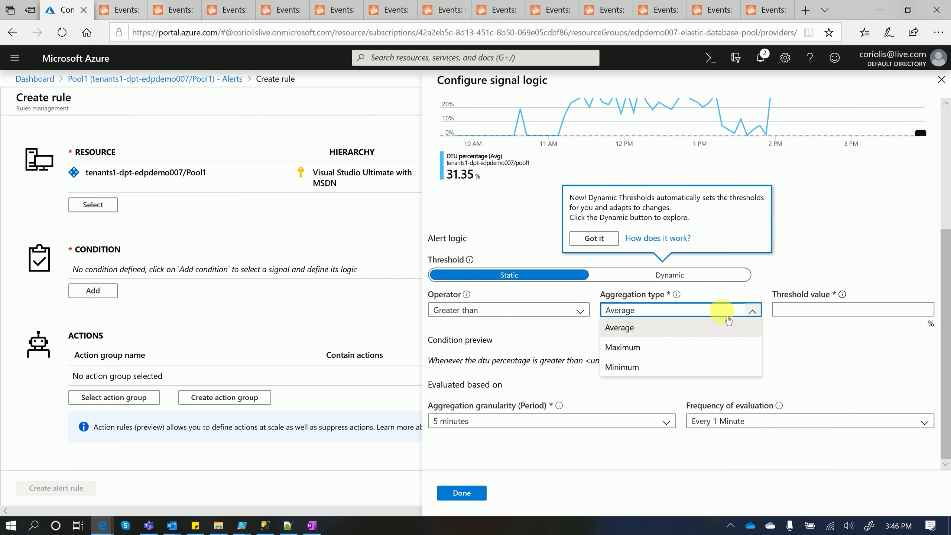
click(657, 348)
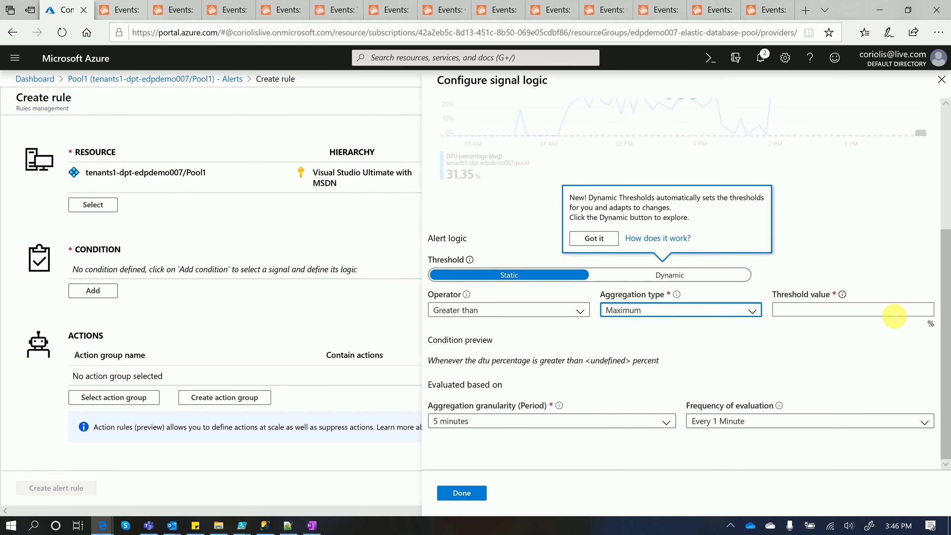
click(895, 317)
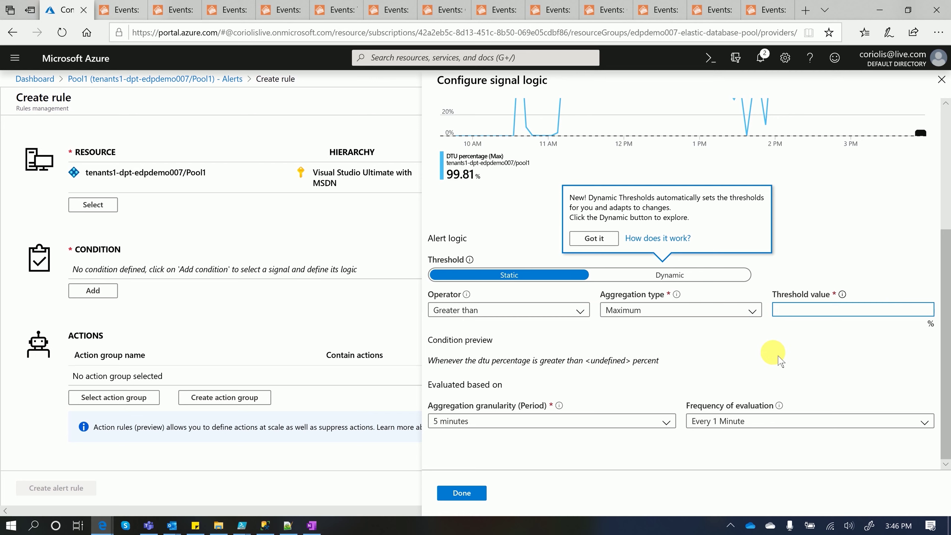
text(75)
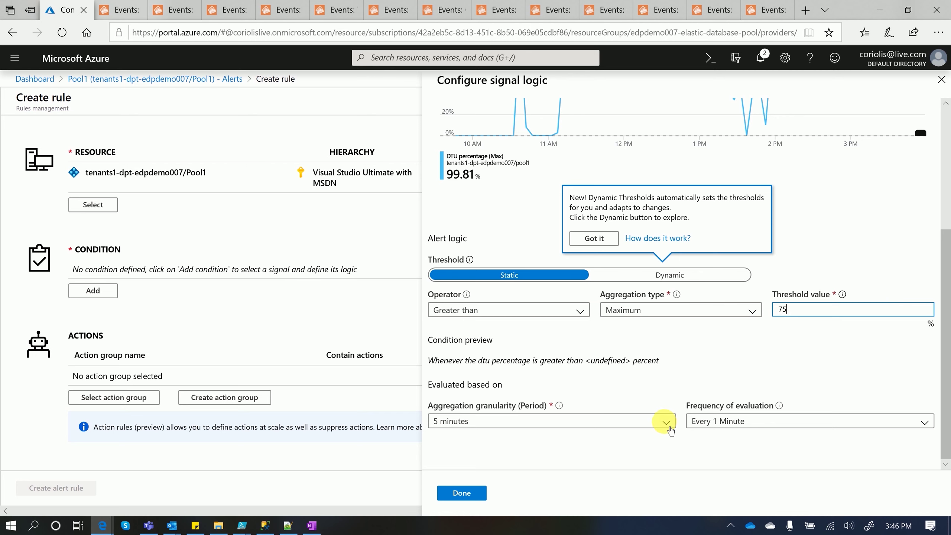
click(669, 422)
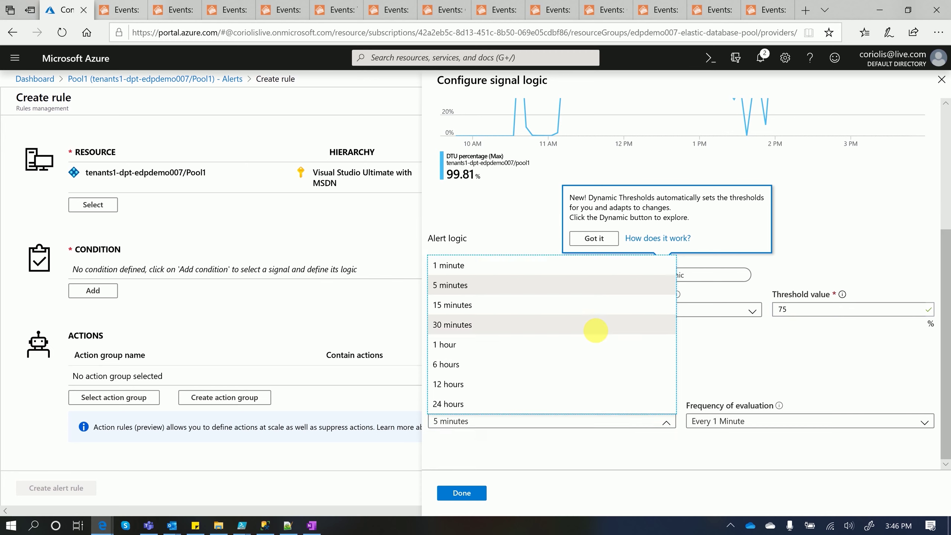
click(599, 325)
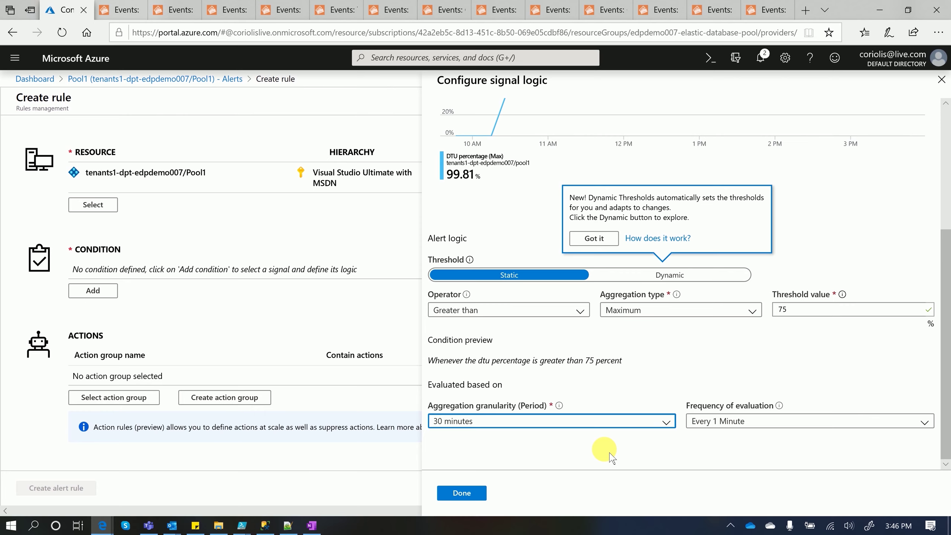
drag(944, 446, 946, 471)
click(462, 493)
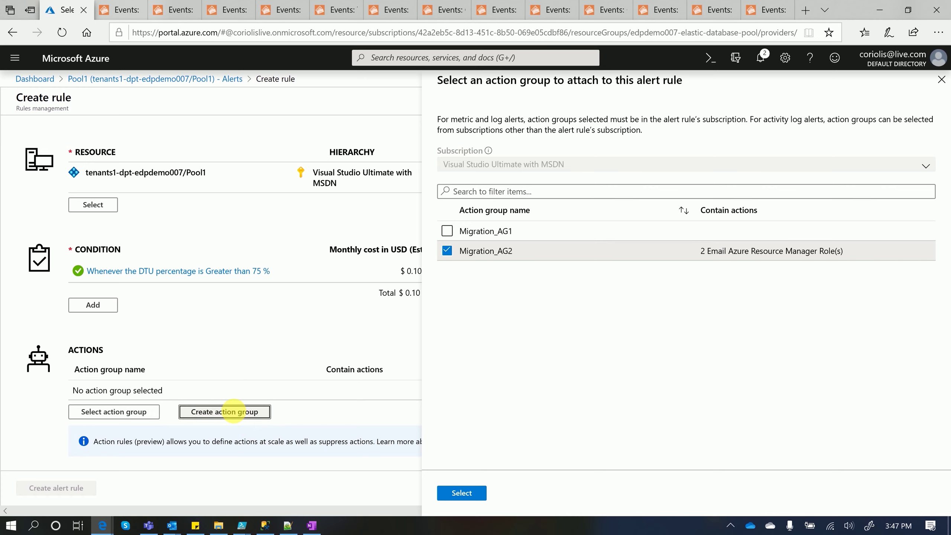
Save the condition and start action group 'EDP Alert' (short name 'DDPAlert') in edpdemo007-elastic-database-pool
click(229, 410)
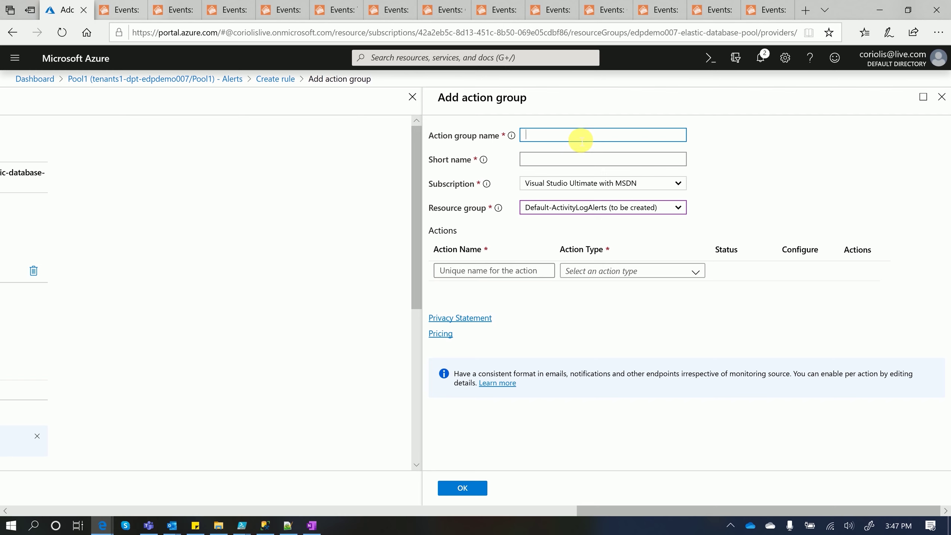
text(EDP Alert)
key(Tab)
text(D)
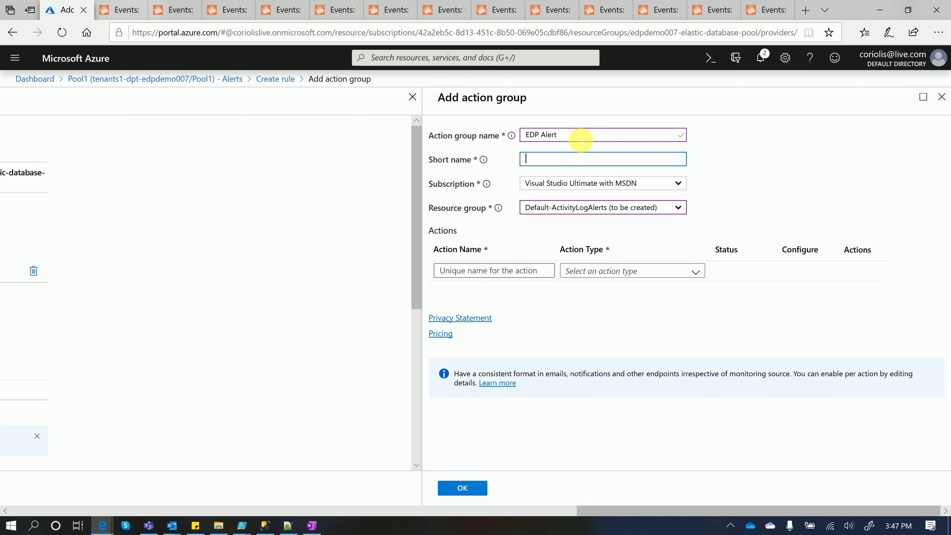
text(DPAlert)
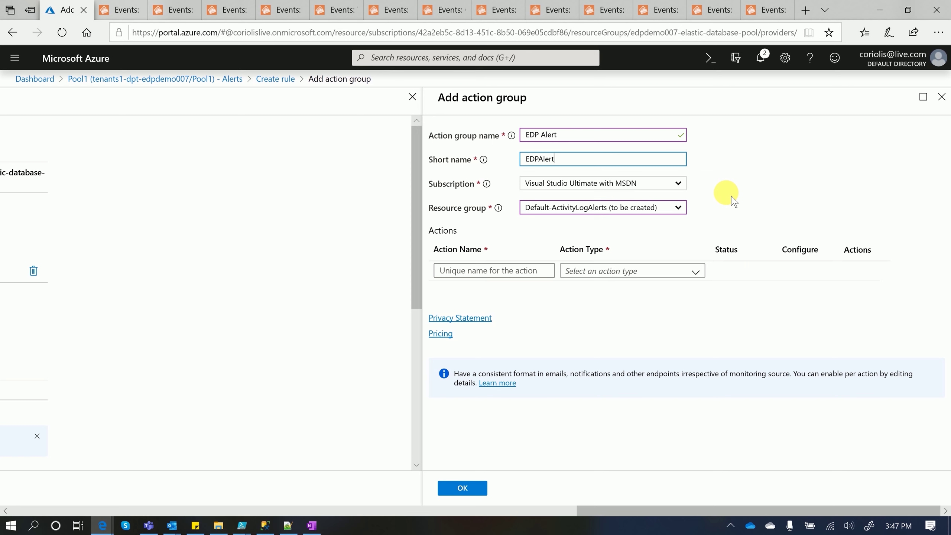
click(689, 213)
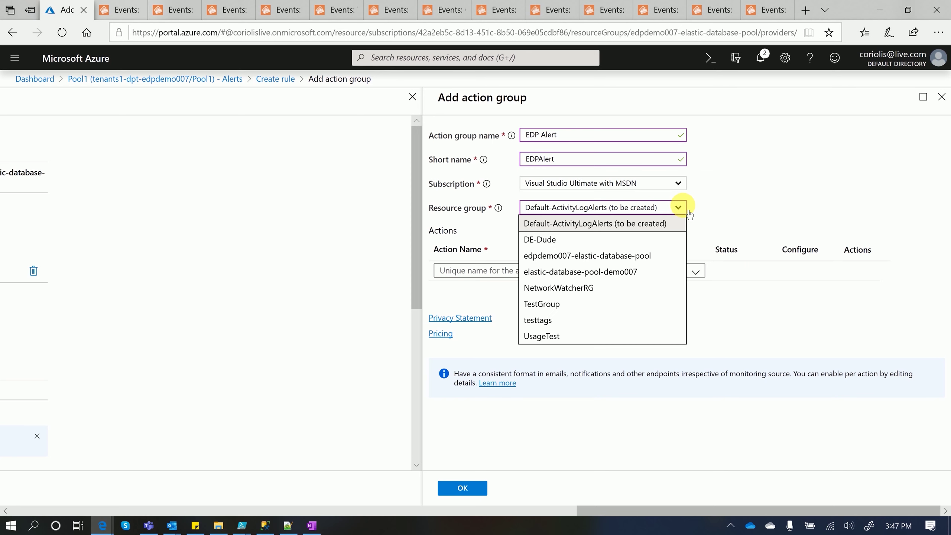
click(650, 255)
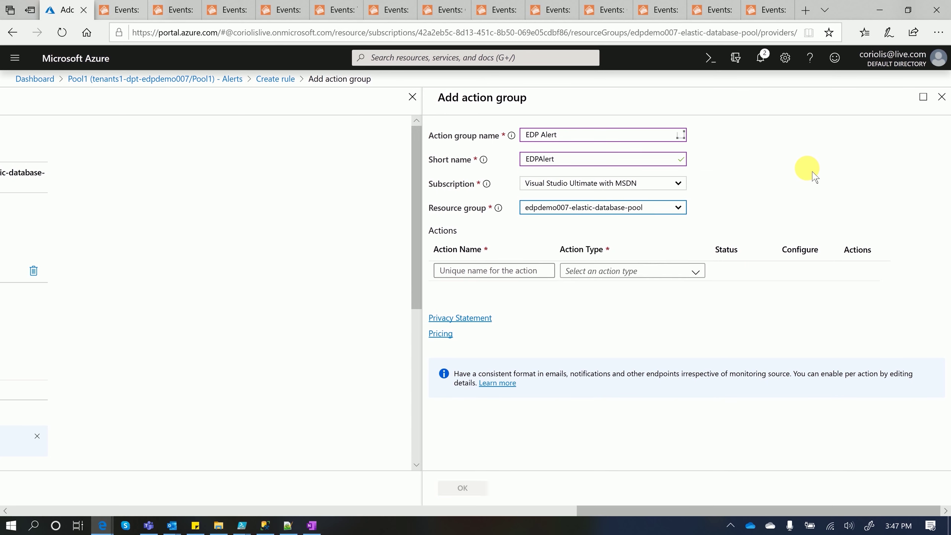
Add an 'Email Alerts' Email/SMS/Push/Voice action to the account's e-mail address and create the group
click(497, 270)
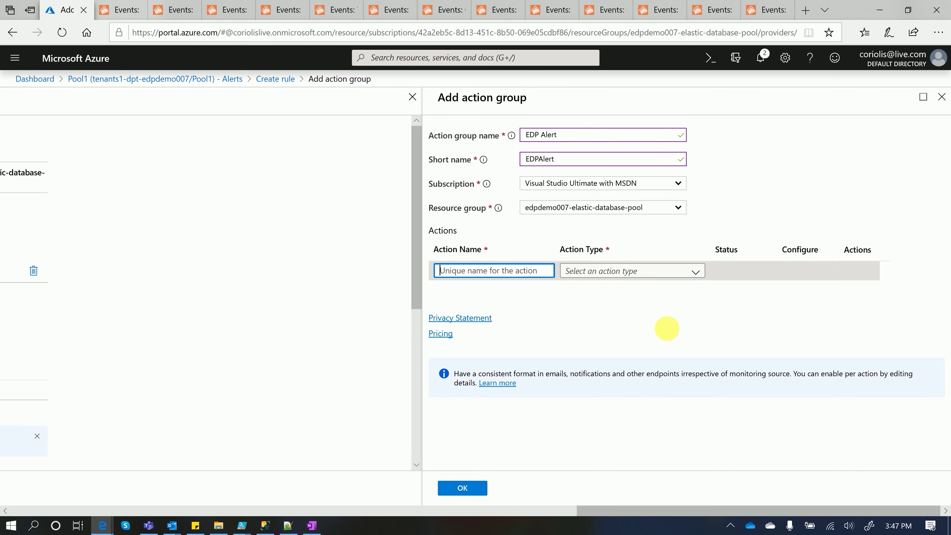
text(Ema)
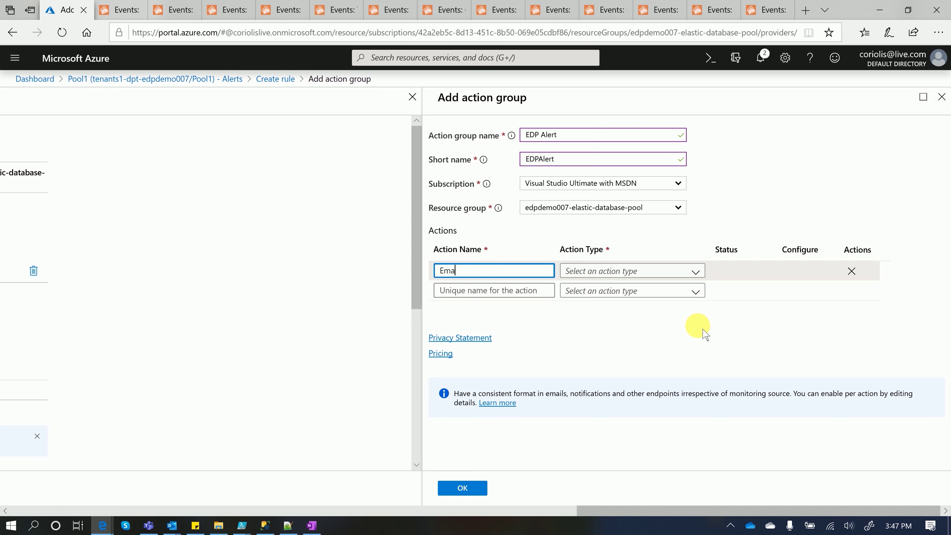
text(il Alerts)
click(696, 271)
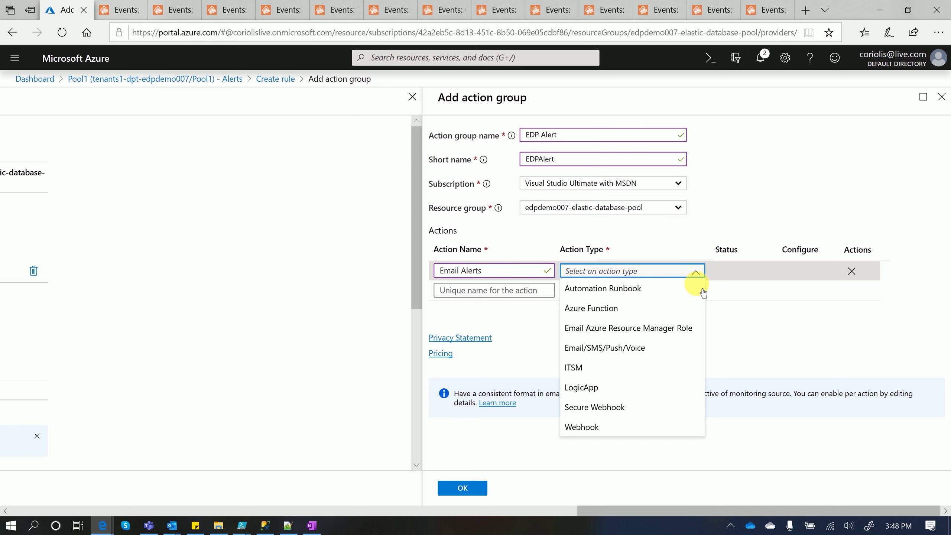
click(663, 348)
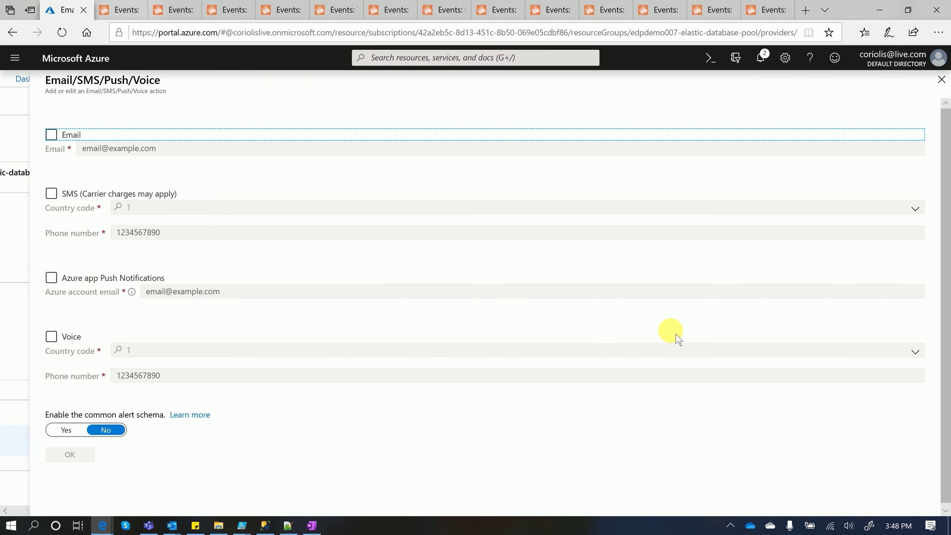
click(59, 136)
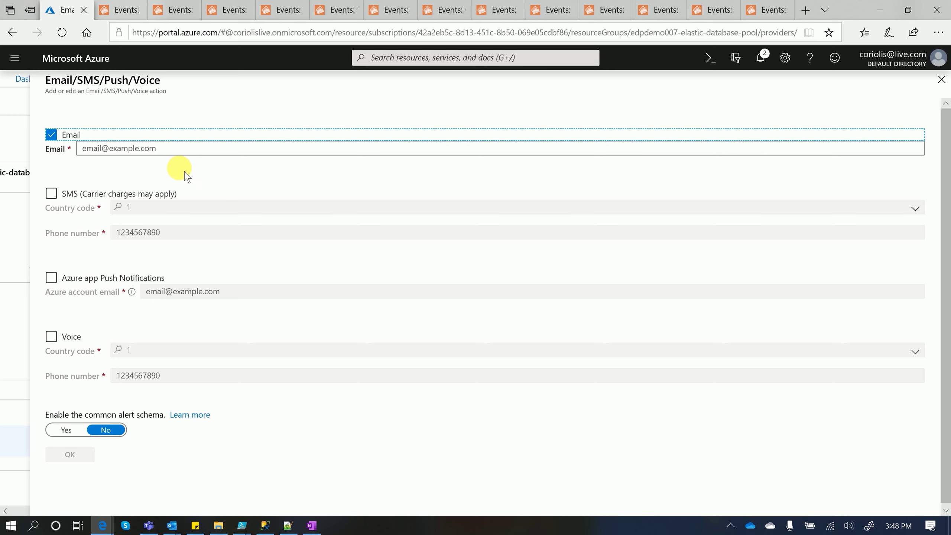
click(158, 147)
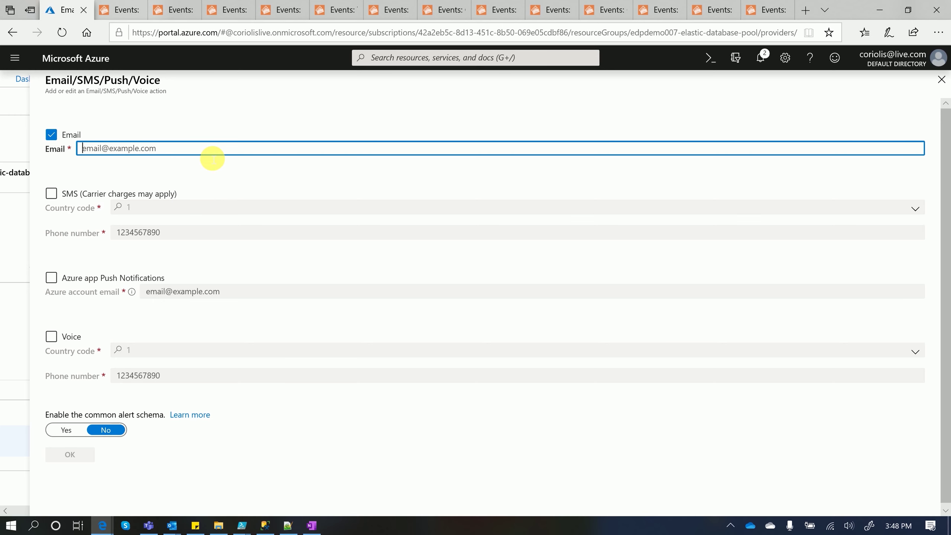
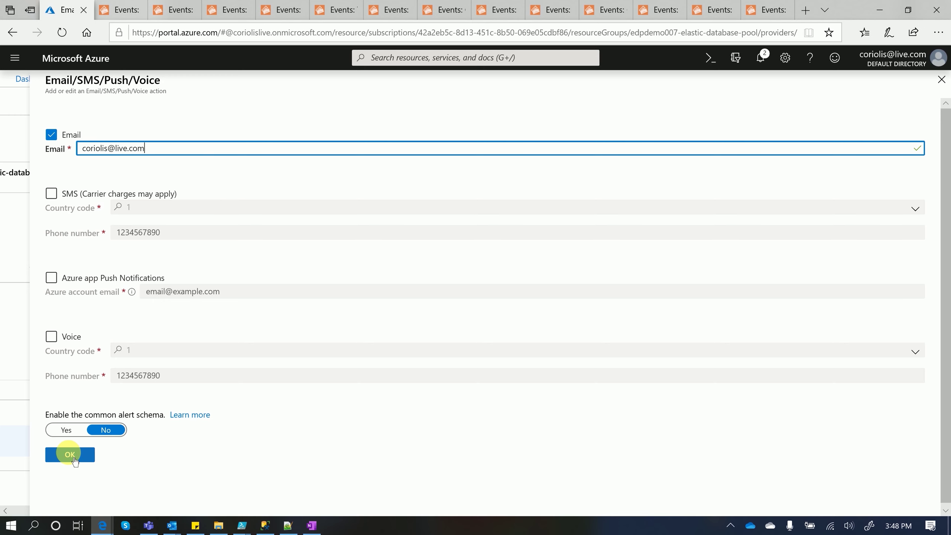
click(69, 454)
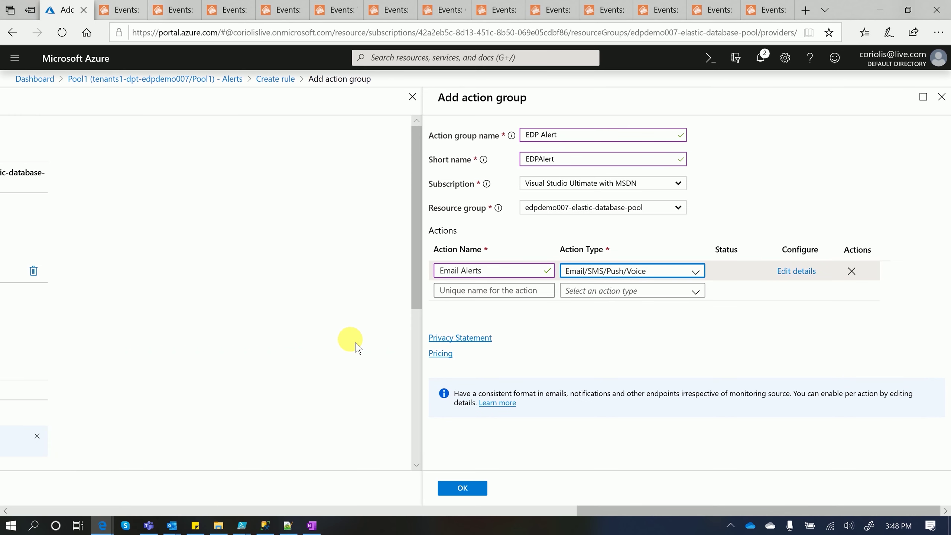
click(462, 489)
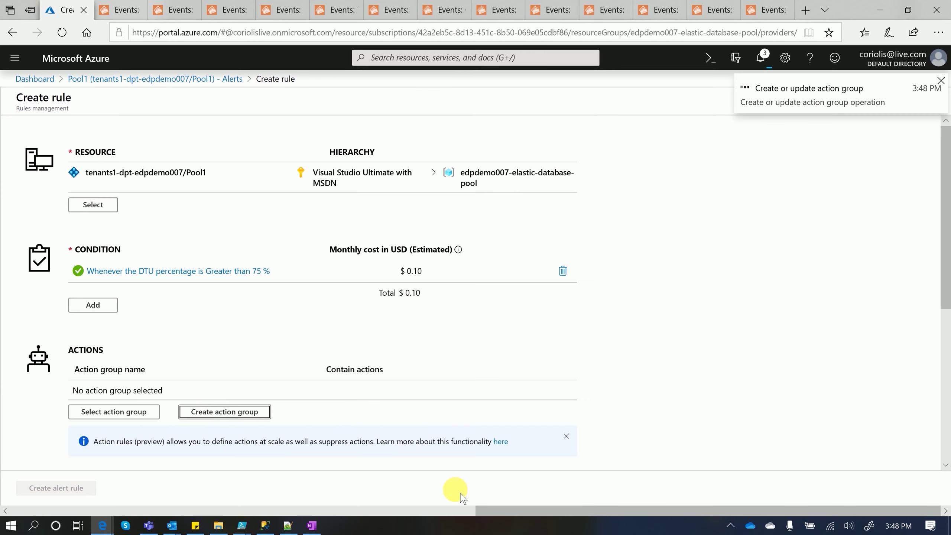
Attach the EDP Alert action group to the alert rule
click(123, 421)
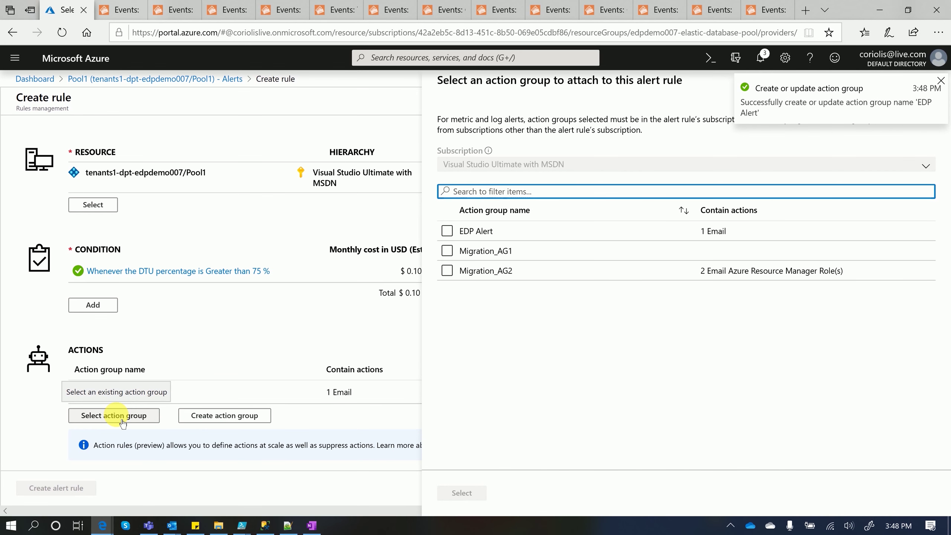
click(302, 340)
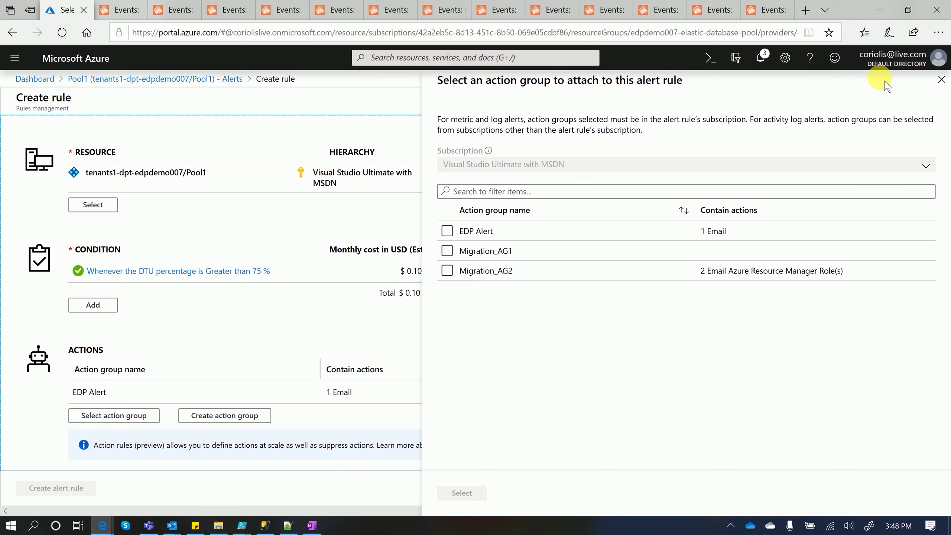
click(942, 79)
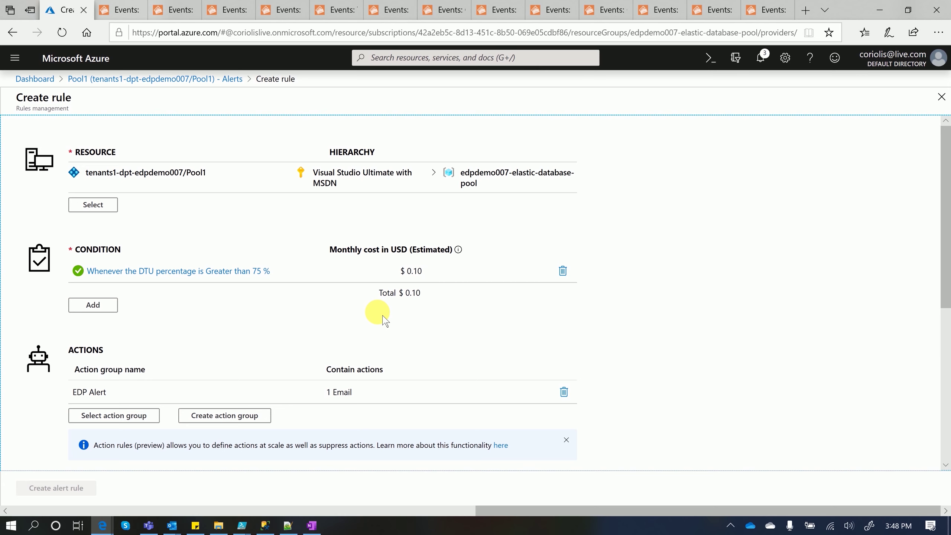
scroll(383, 315, down, 5)
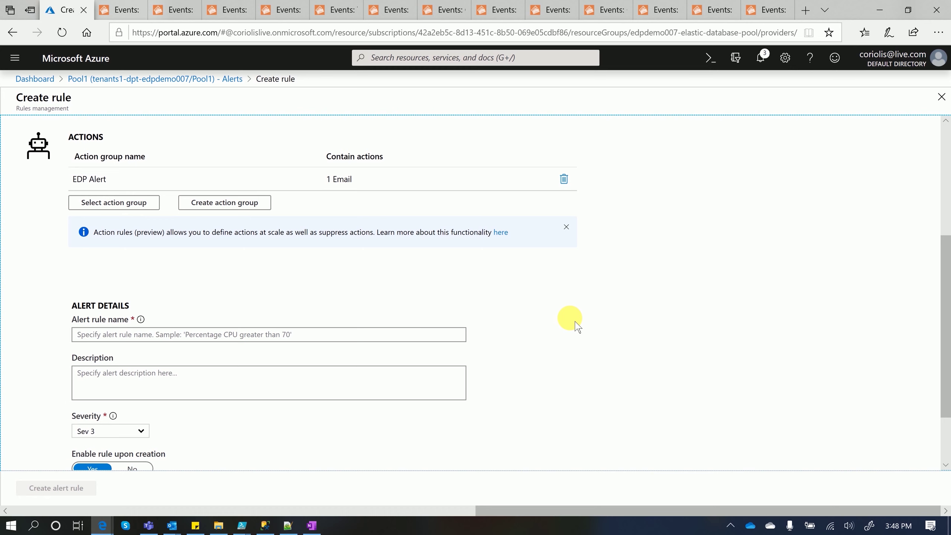
Name the rule 'DTU greater than 75', create it, and open Pool1's alert rules list
click(333, 334)
text(DTU greater than 75)
scroll(314, 287, down, 2)
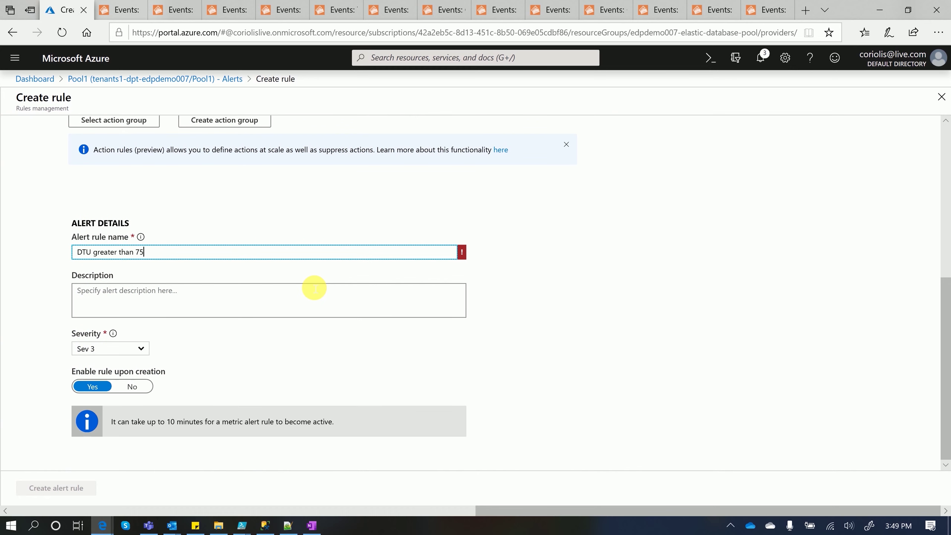
click(315, 287)
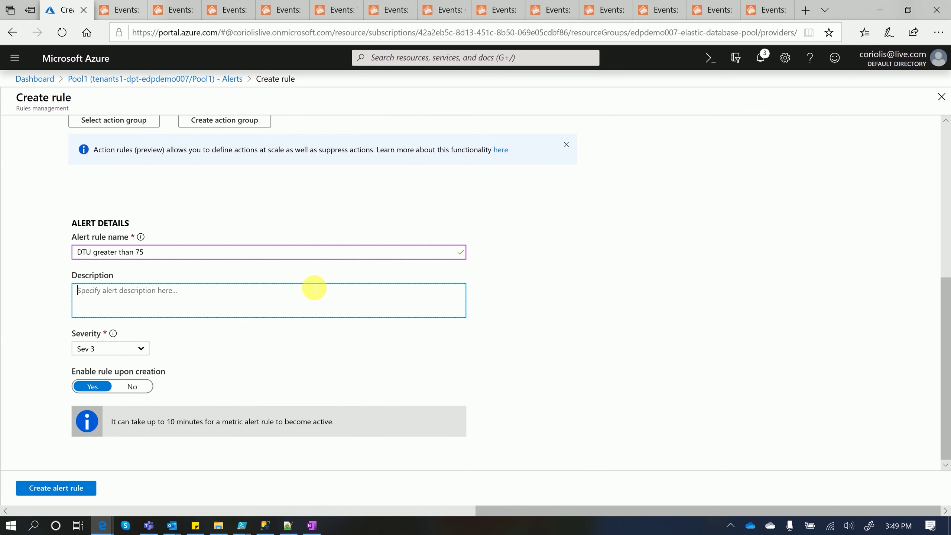
click(62, 488)
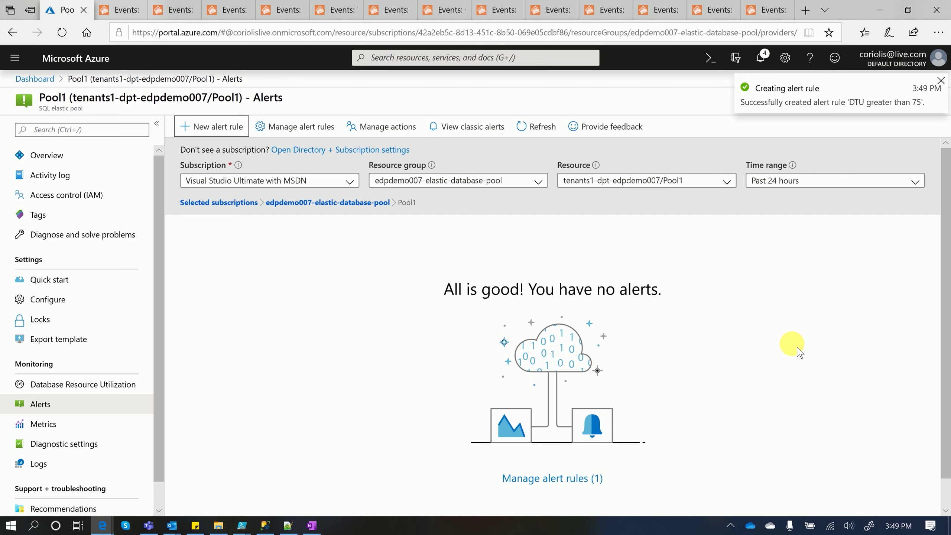
click(537, 130)
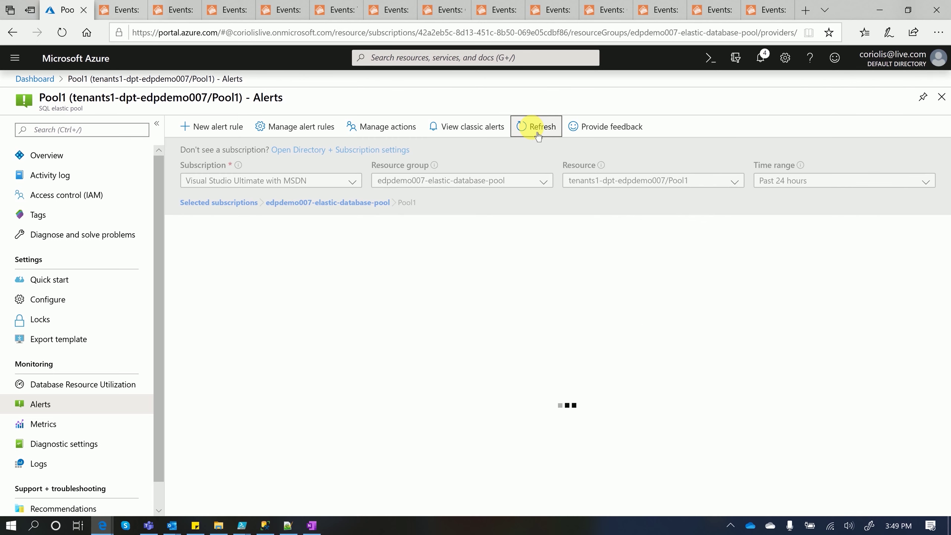
scroll(663, 382, down, 1)
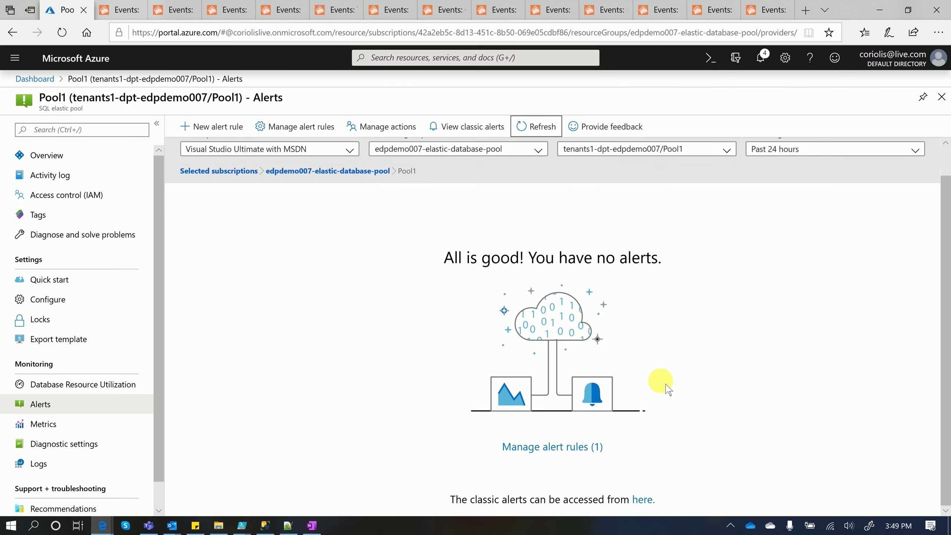
click(567, 457)
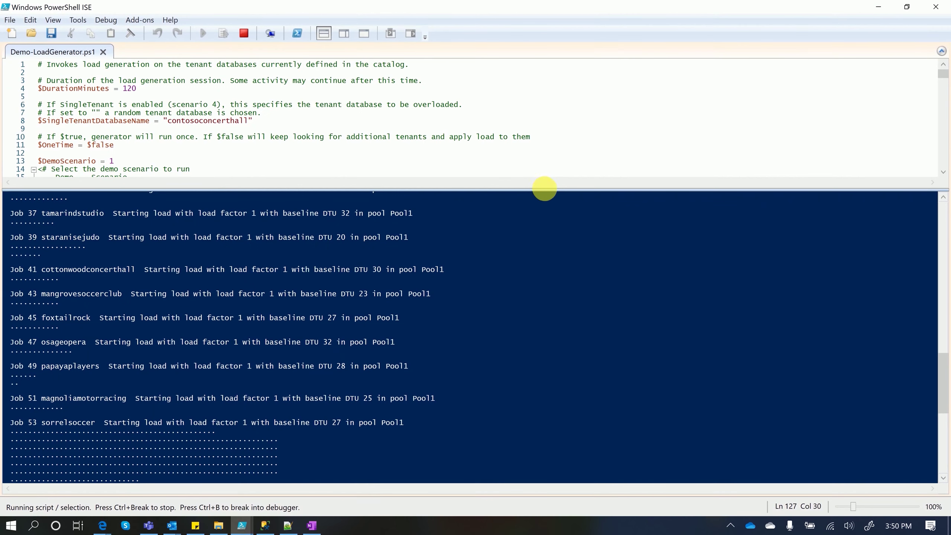
Stop Demo-LoadGenerator.ps1, change $DemoScenario from 1 to 3, save, and run it again
drag(542, 192, 556, 363)
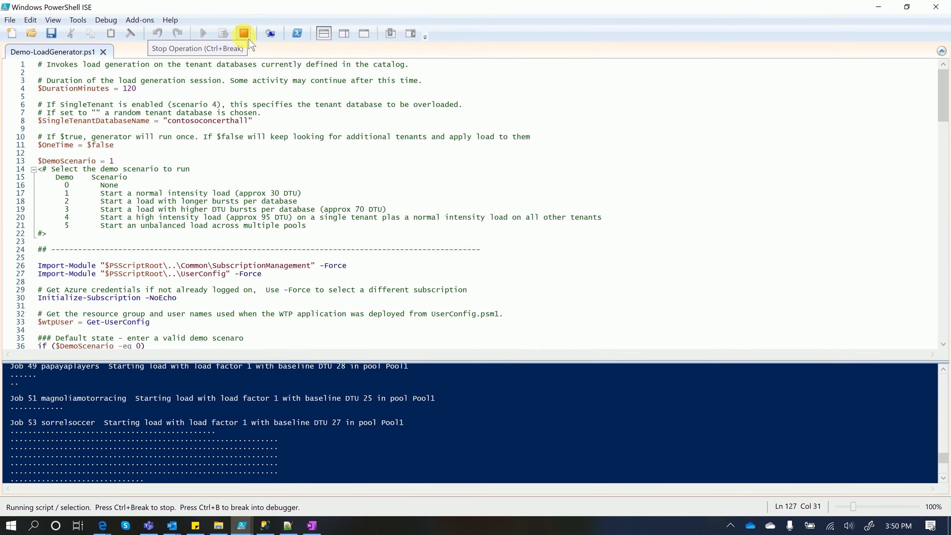
click(244, 33)
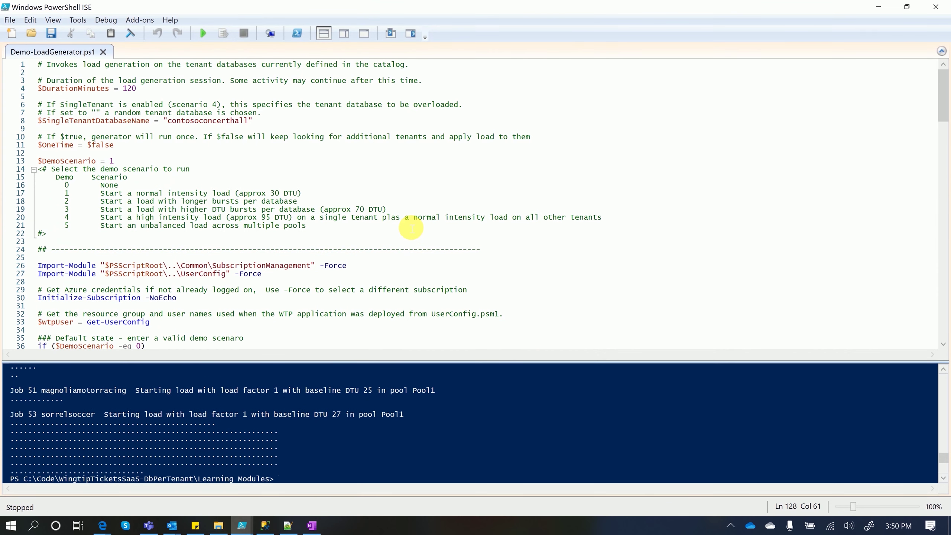
click(136, 161)
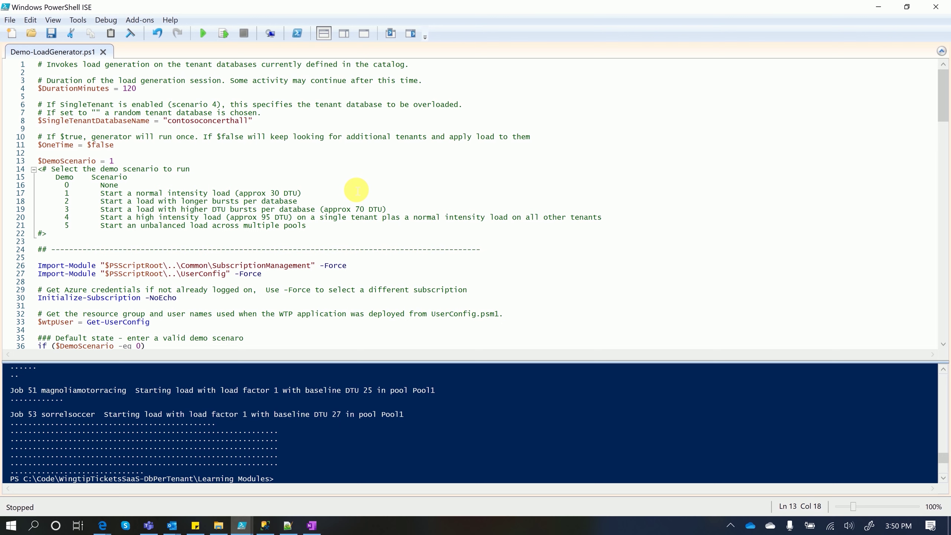
key(BackSpace)
text(3)
key(ctrl+s)
key(F5)
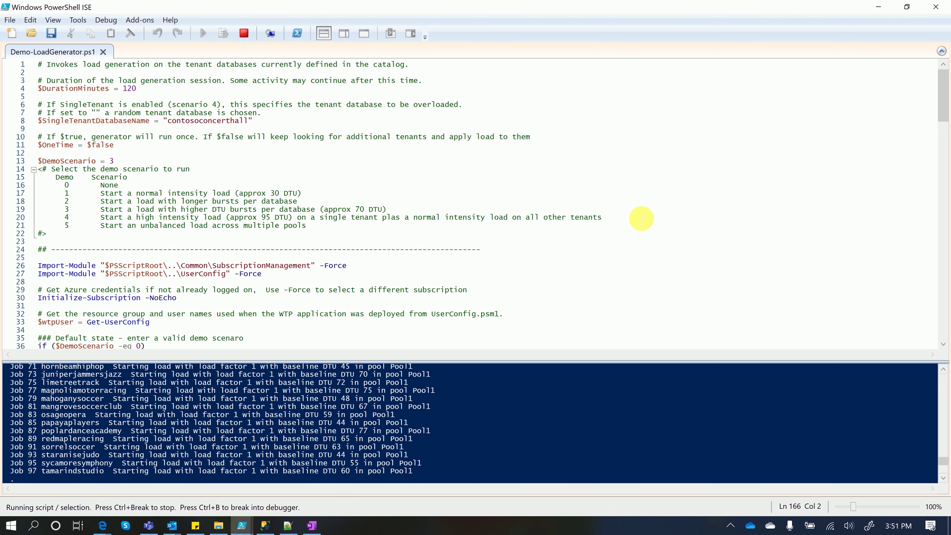
Return to the Azure portal and open Pool1's Database Resource Utilization from its Alerts page
mouse_move(100, 527)
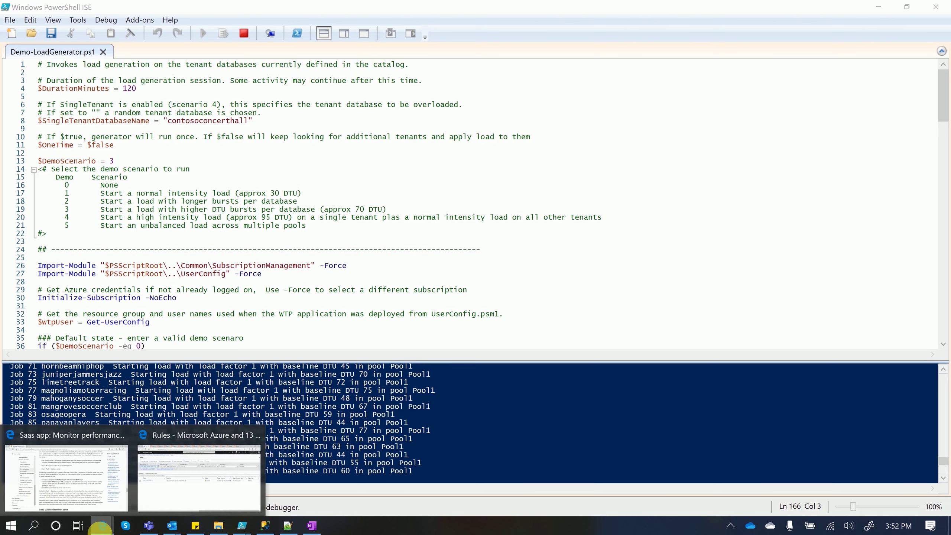
click(166, 483)
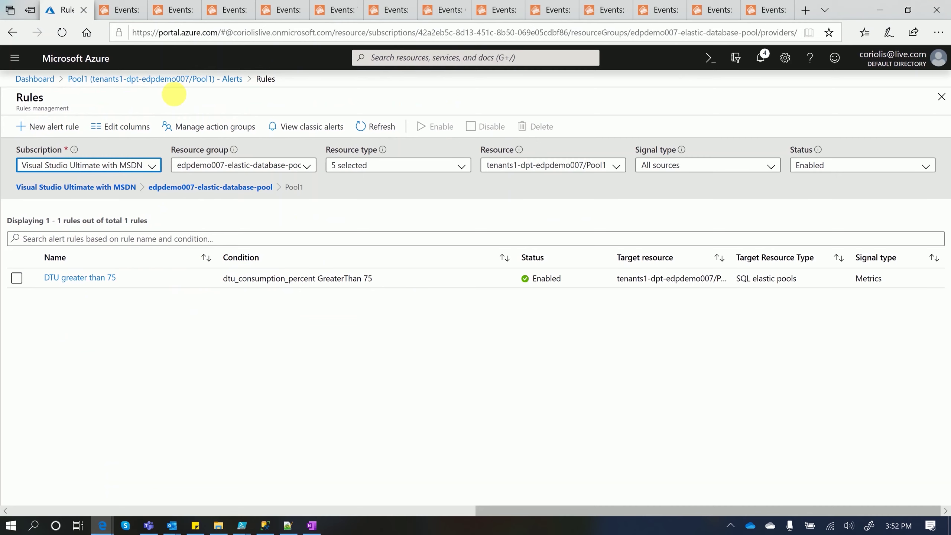
click(231, 80)
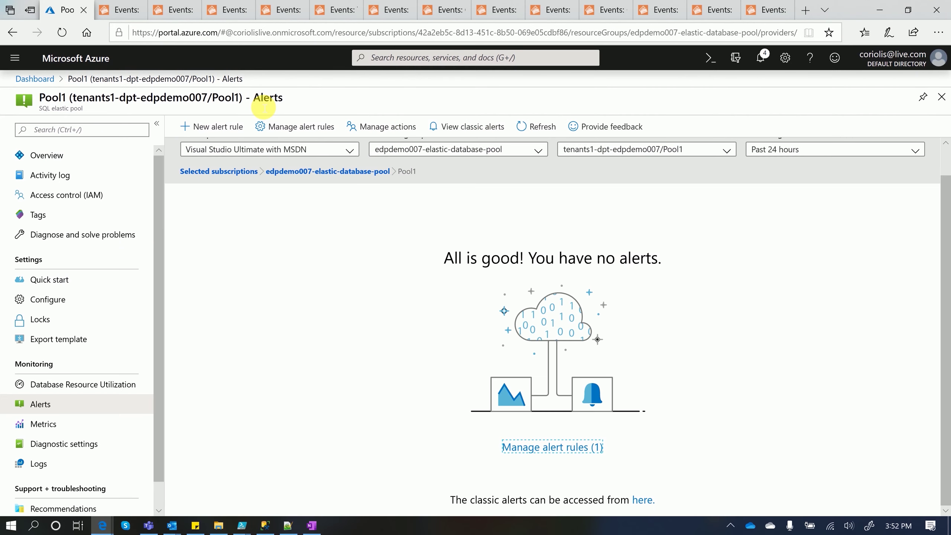
click(58, 391)
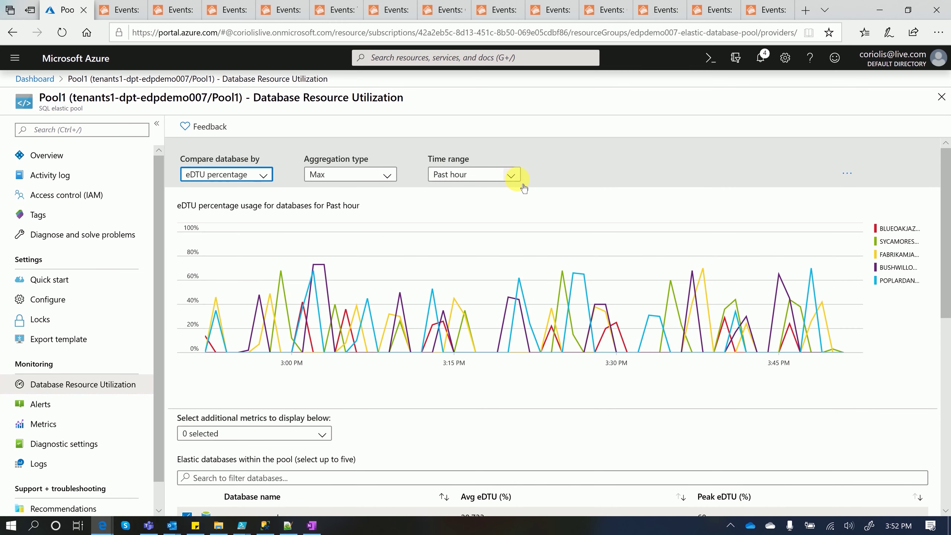
Keep the Past hour range and pin the per-database eDTU percentage chart to the dashboard
click(510, 177)
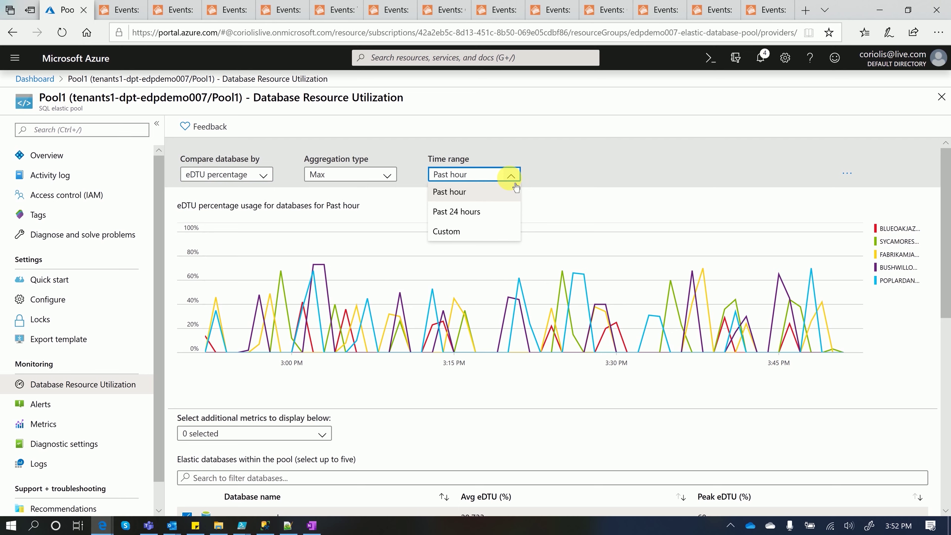
click(586, 184)
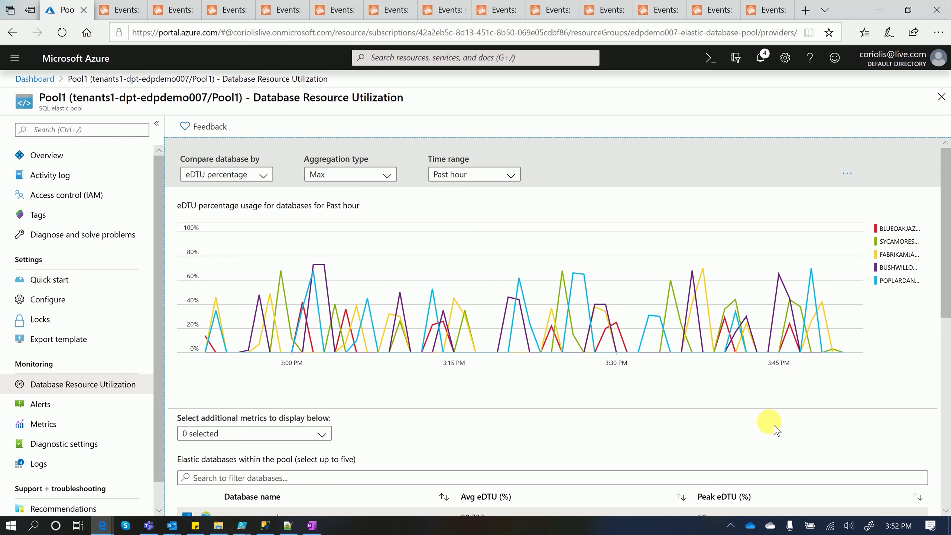
scroll(510, 427, down, 5)
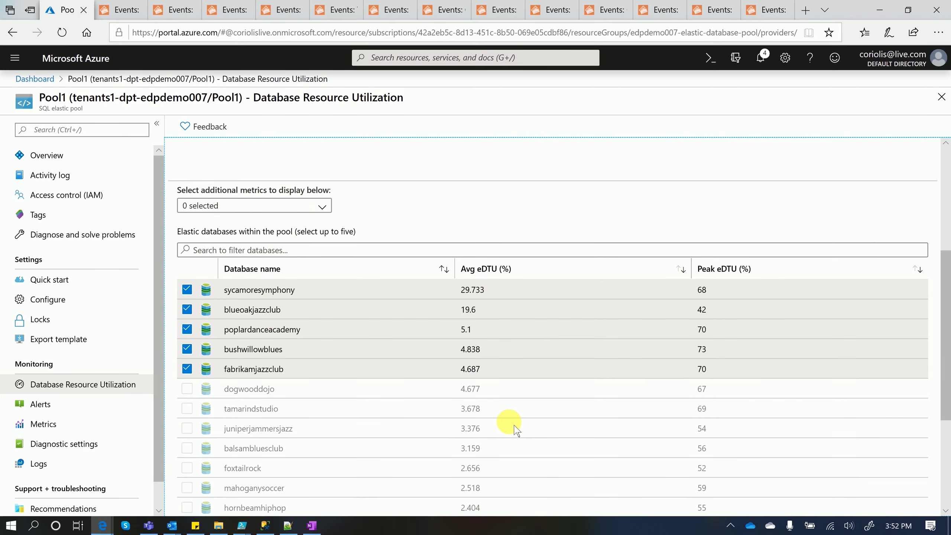
scroll(515, 429, down, 4)
scroll(515, 429, up, 7)
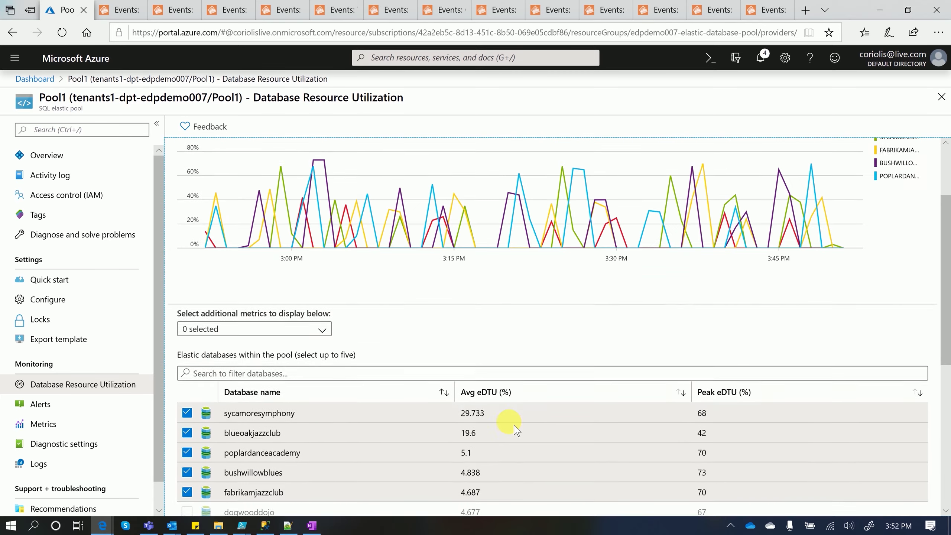
scroll(515, 430, up, 3)
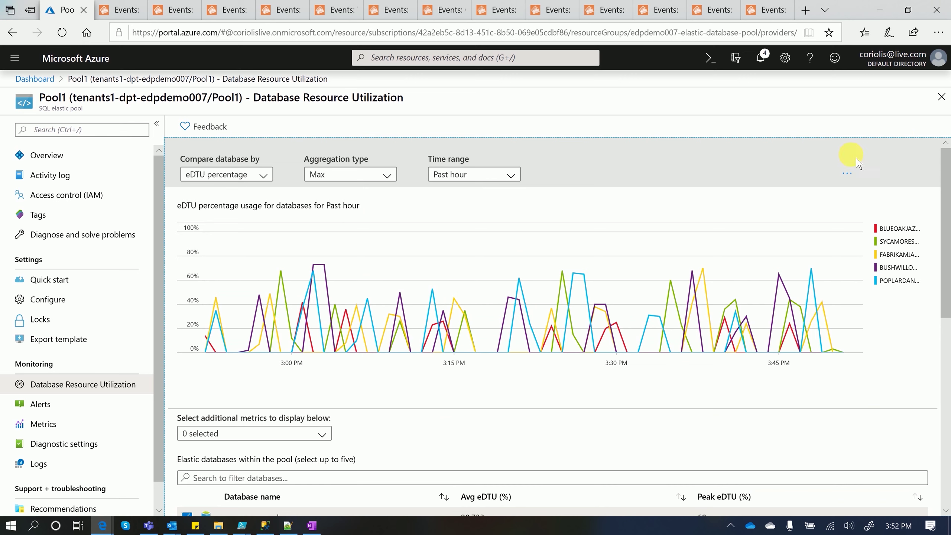
click(856, 177)
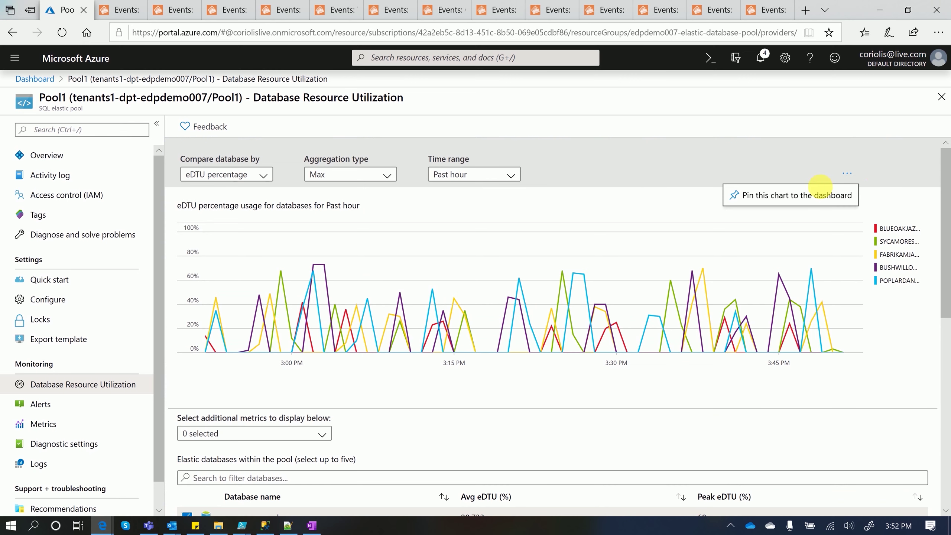
click(801, 198)
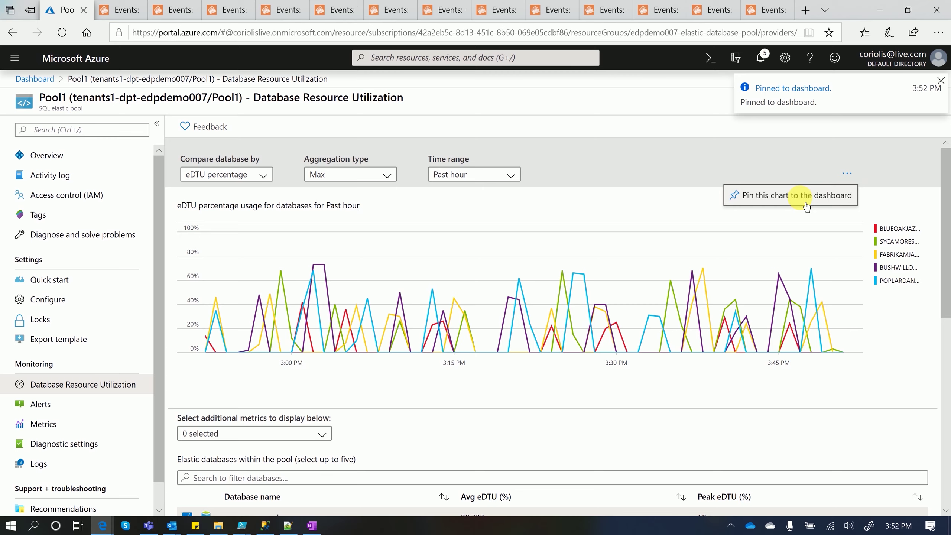
click(601, 213)
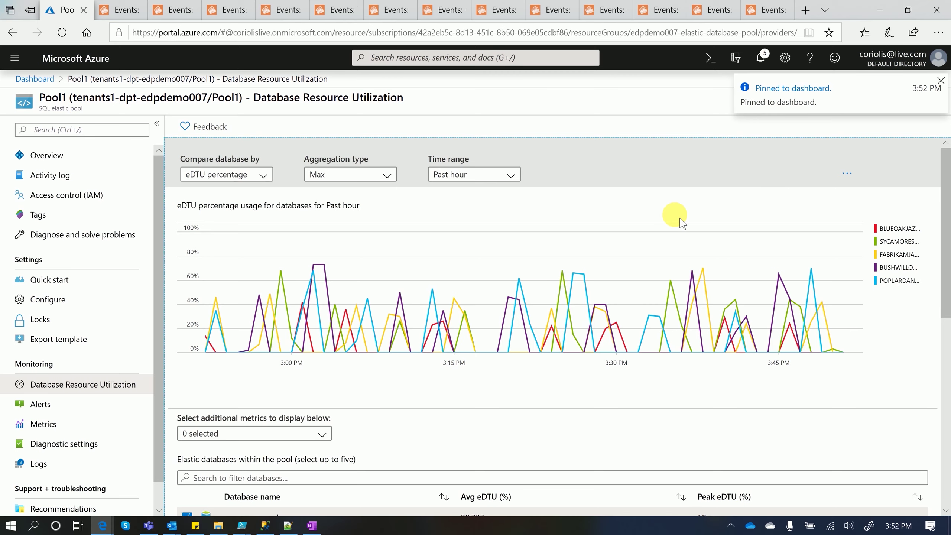
scroll(681, 223, down, 5)
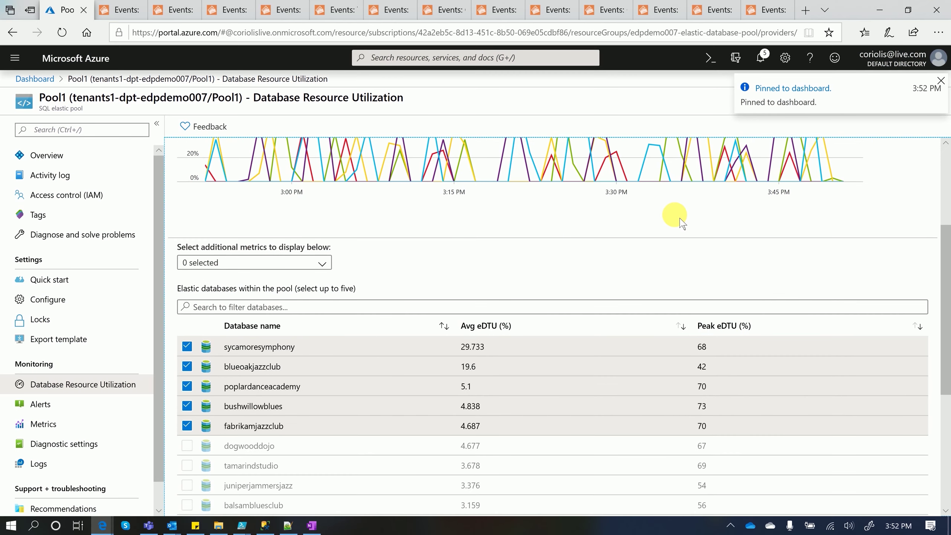
scroll(681, 223, up, 5)
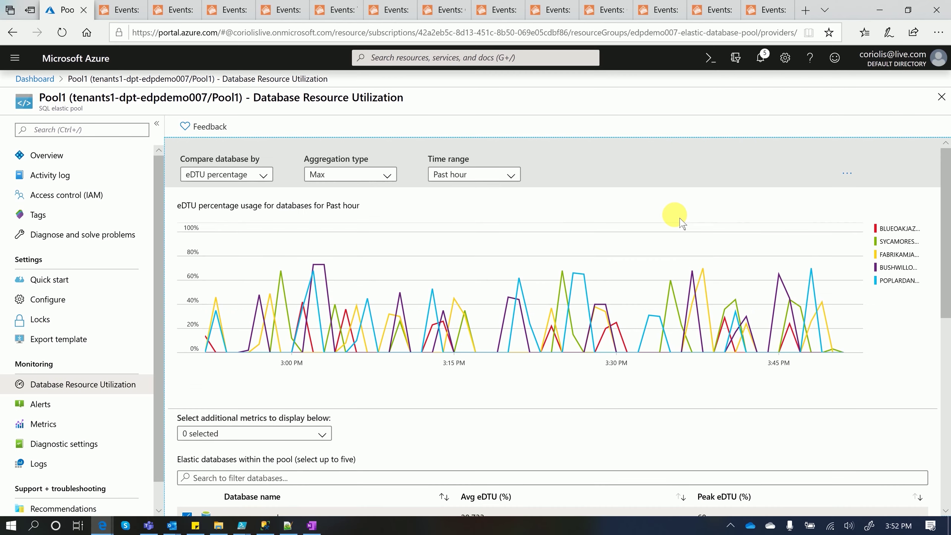
Pin the Resource utilization (Pool1) chart from the pool's Overview page, showing 99.81% max DTU
click(49, 155)
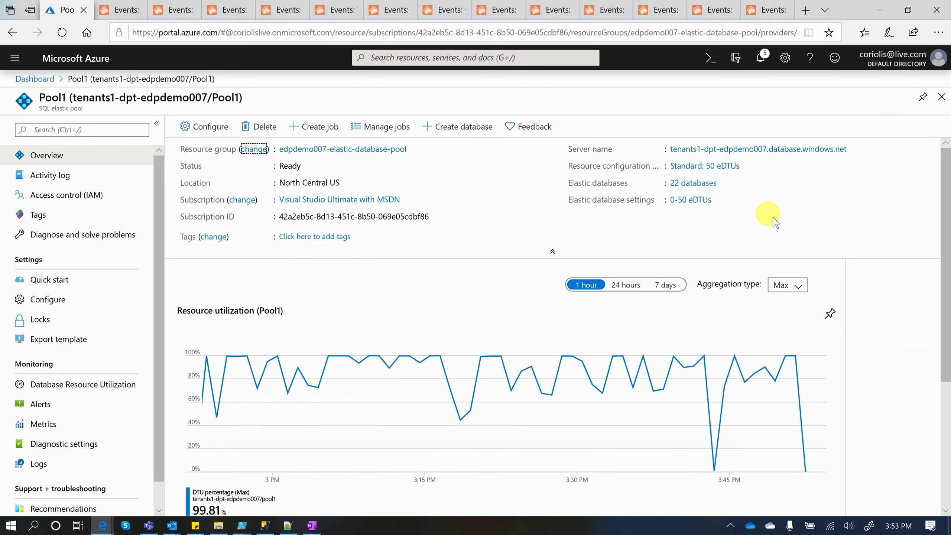
click(832, 314)
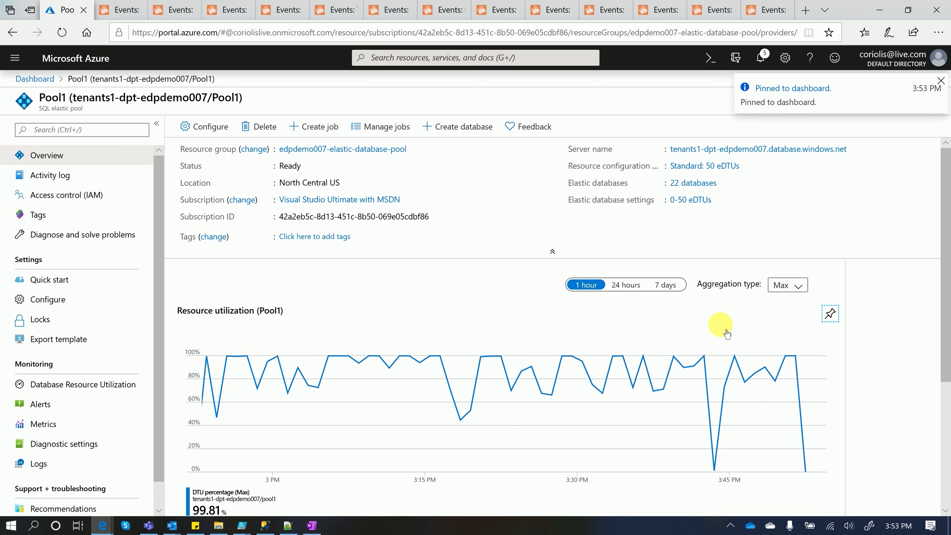
scroll(727, 334, down, 3)
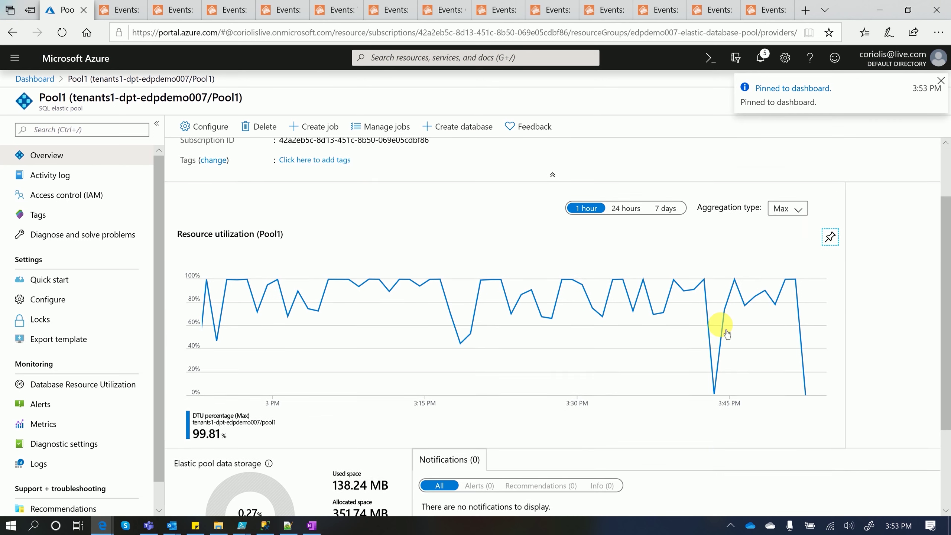
scroll(727, 334, down, 2)
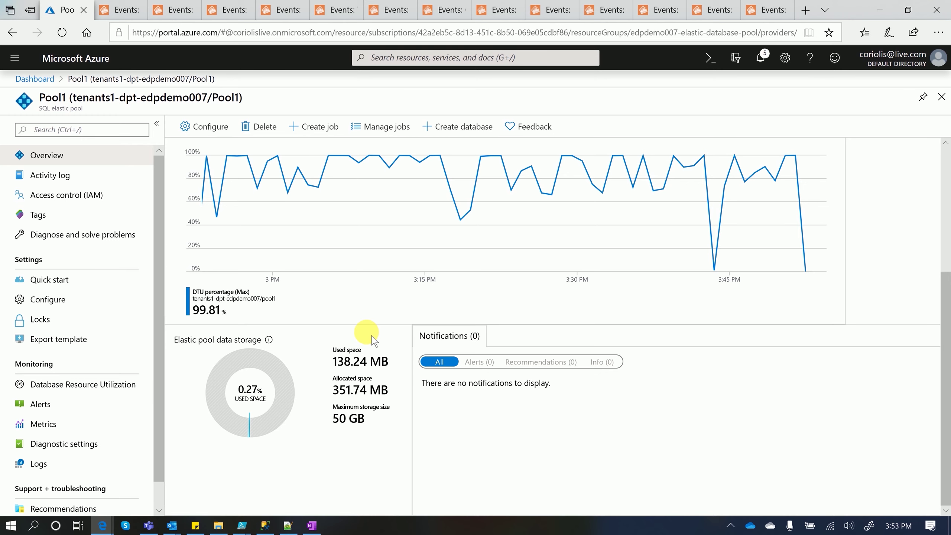
scroll(404, 340, up, 5)
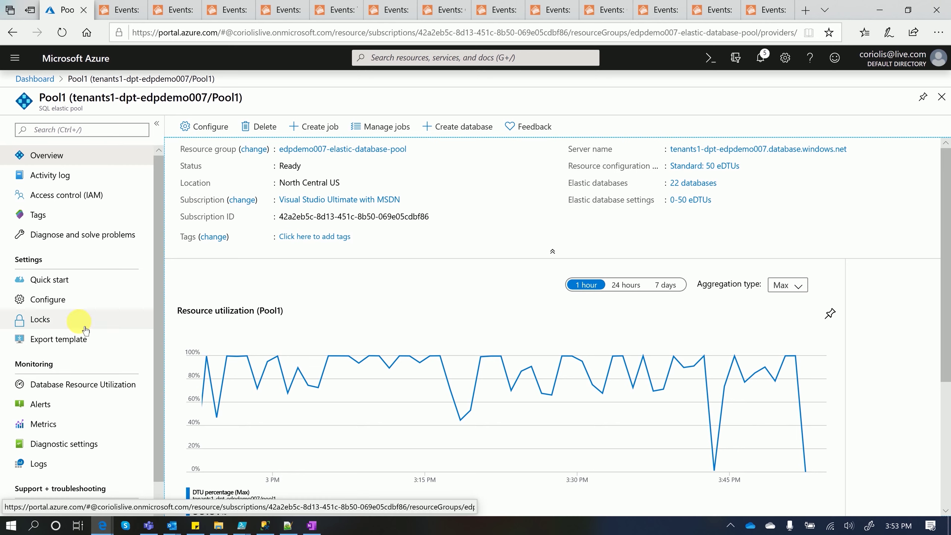
Review the refreshed per-database utilization chart, then open Pool1's Alerts page
click(91, 391)
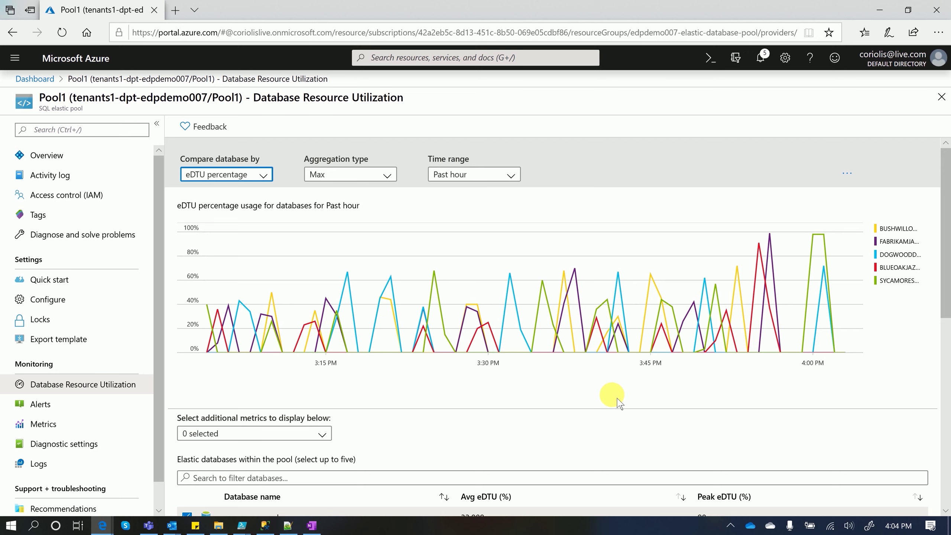
scroll(619, 401, down, 5)
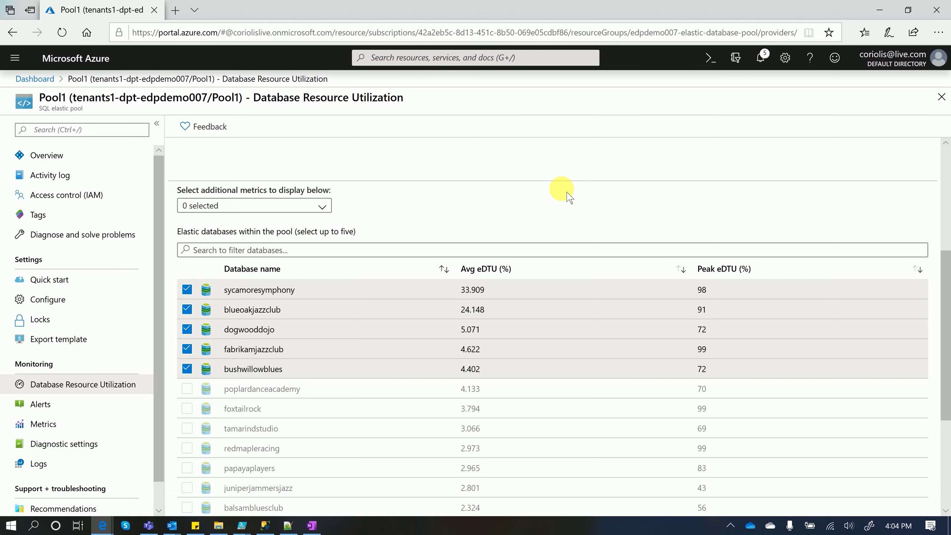
scroll(569, 197, down, 4)
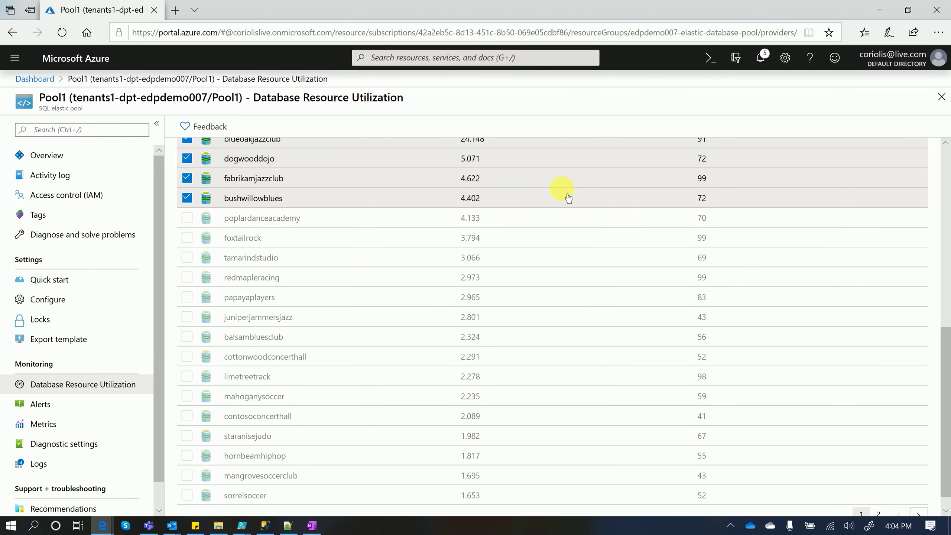
scroll(568, 198, down, 1)
scroll(569, 198, up, 7)
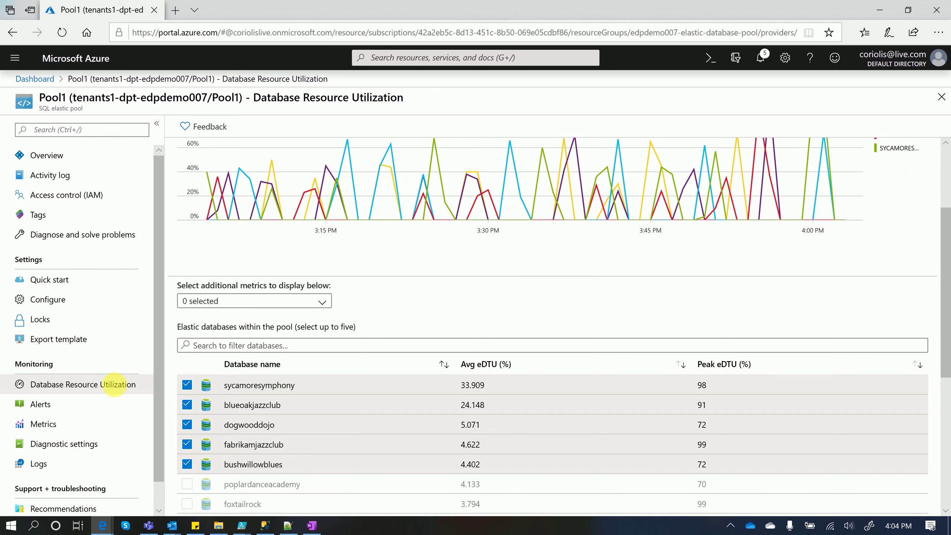
click(42, 405)
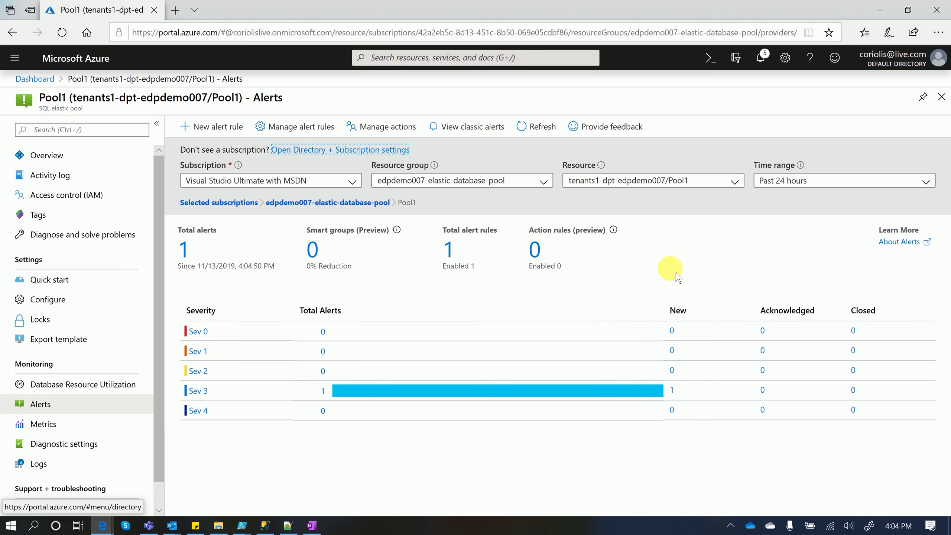
List the Sev 3 alerts and open the 'DTU greater than 75' alert details
click(198, 391)
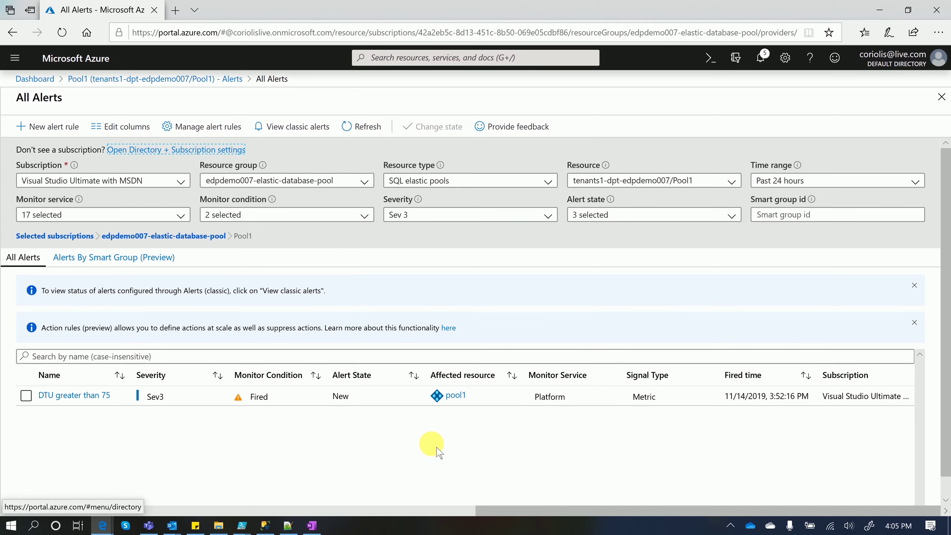
click(84, 401)
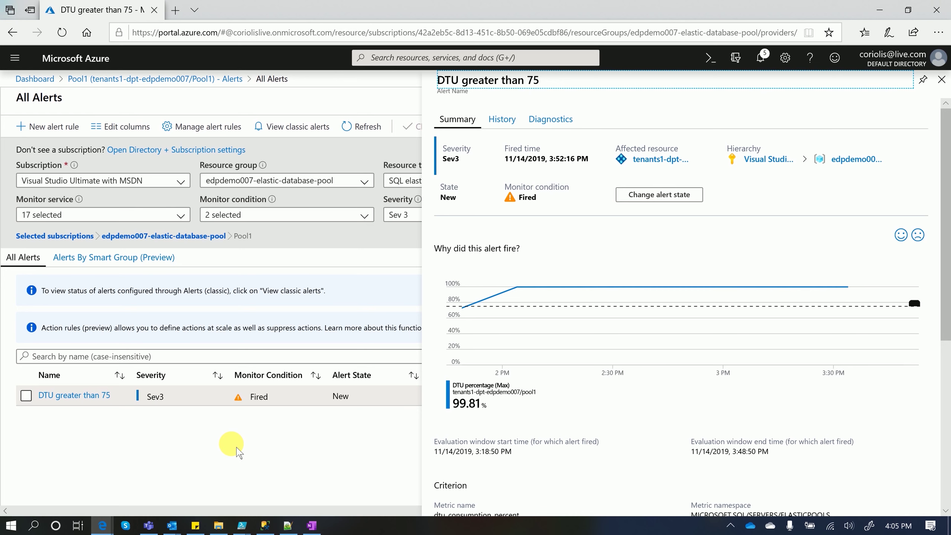
scroll(660, 427, down, 5)
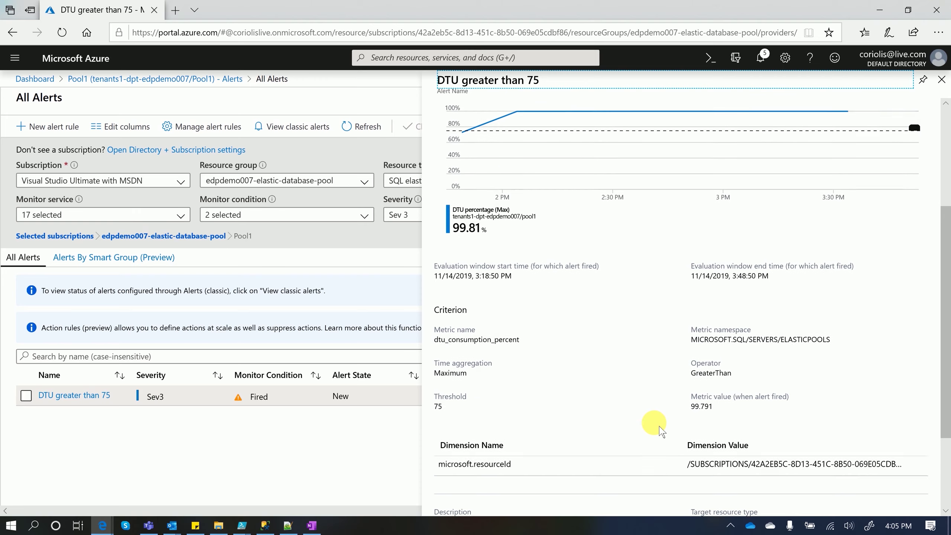
scroll(637, 431, down, 3)
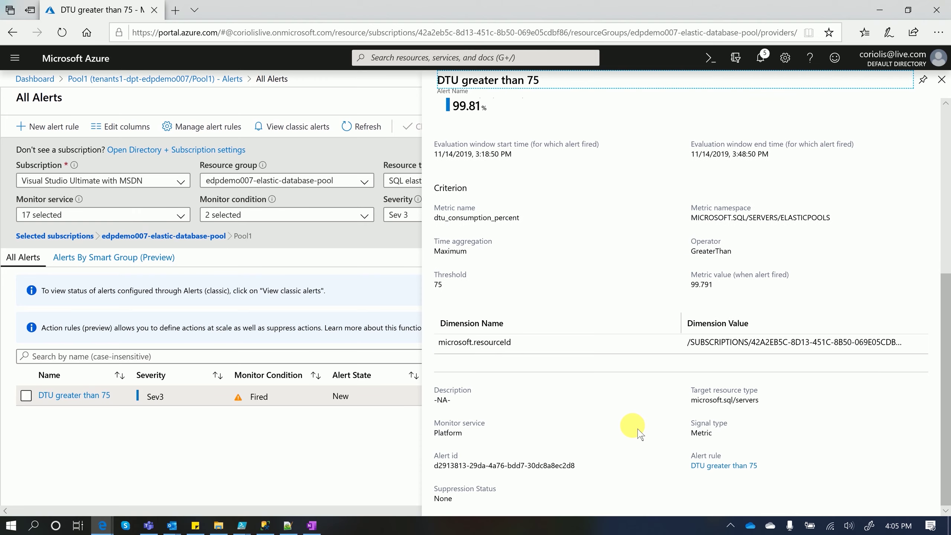
scroll(640, 434, up, 8)
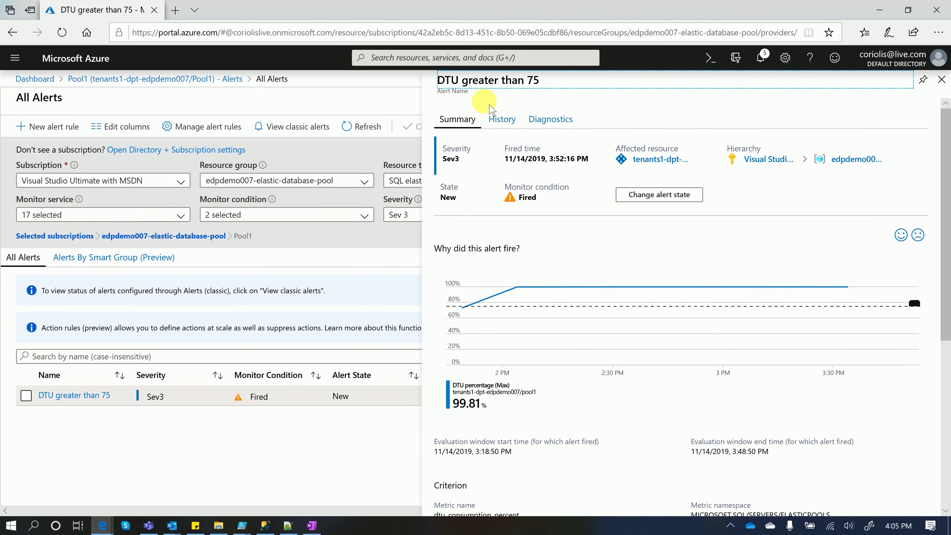
Check the alert's history and diagnostics, then close it and return to Pool1's alerts overview
click(502, 120)
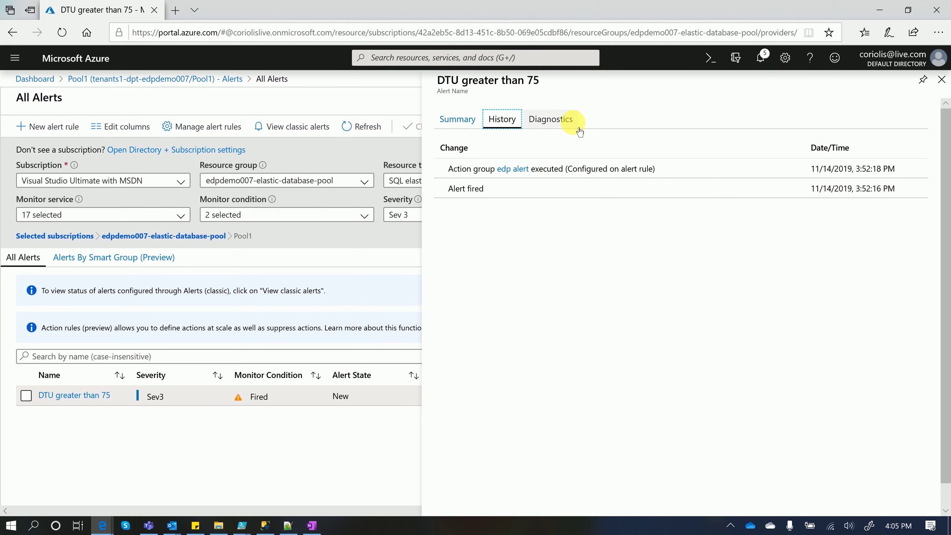
click(550, 126)
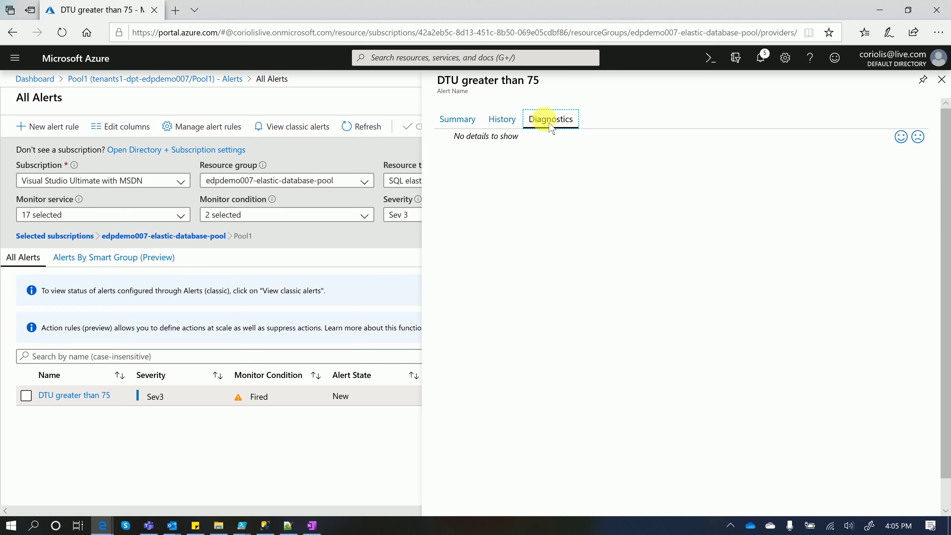
click(462, 124)
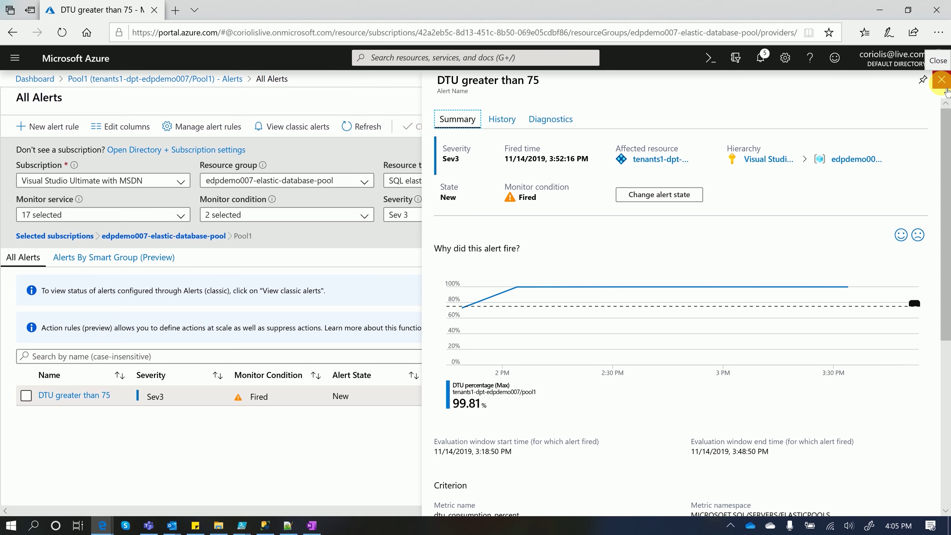
click(942, 80)
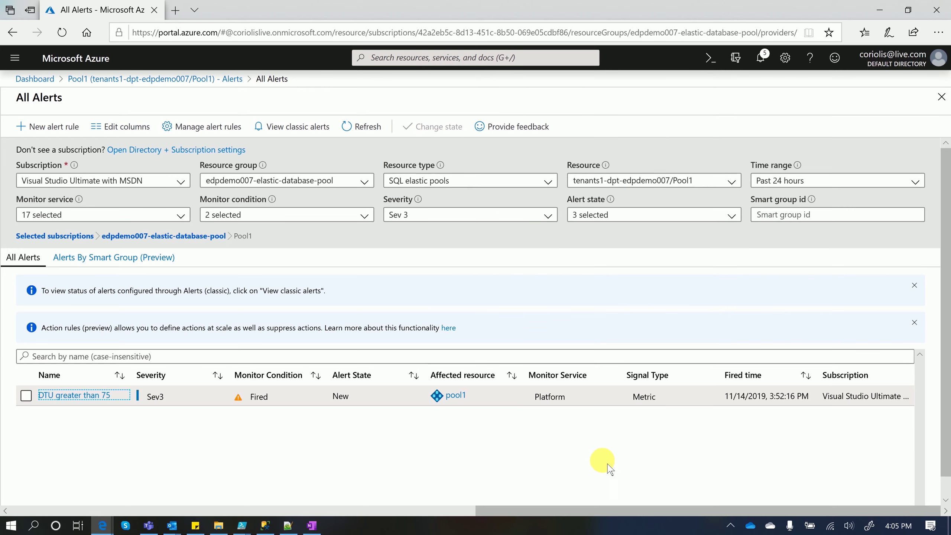
click(96, 79)
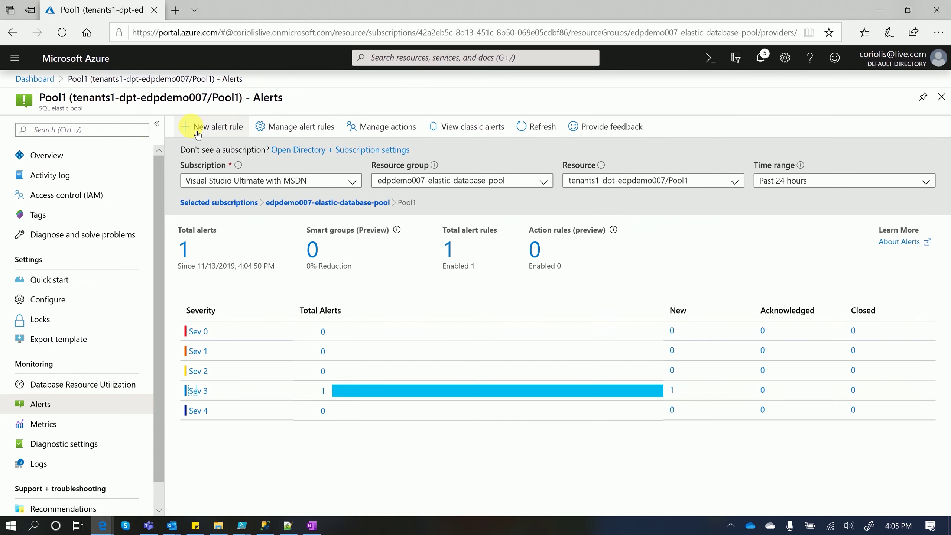
Open Pool1's Configure settings from its overview page, showing 50 eDTUs
click(54, 155)
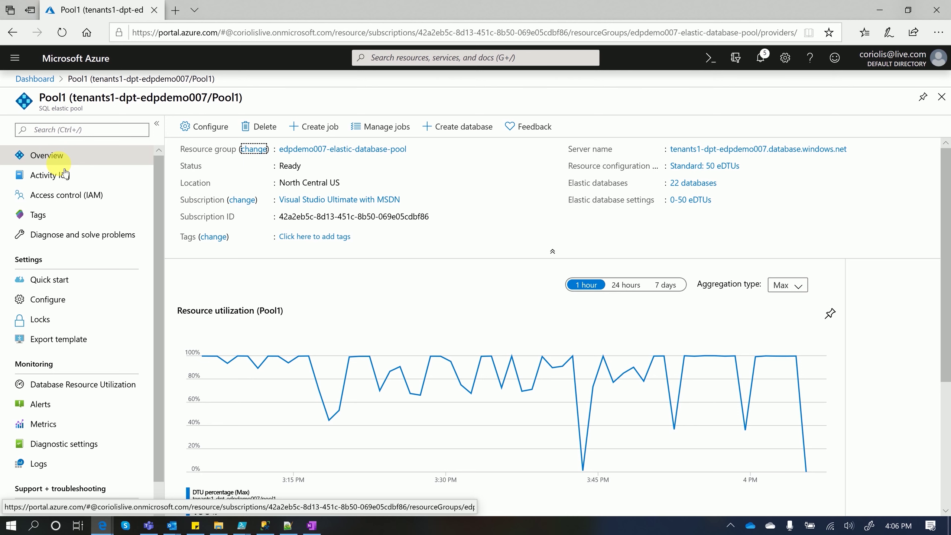
scroll(41, 289, down, 1)
click(47, 273)
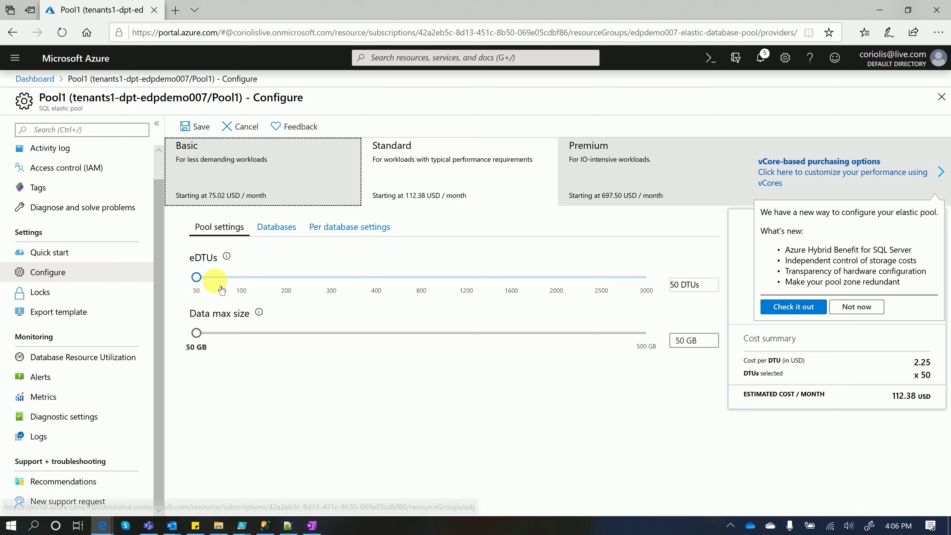
Scale Pool1 from 50 to 100 eDTUs (224.75 USD/month) and save the change
click(207, 285)
drag(209, 288, 240, 288)
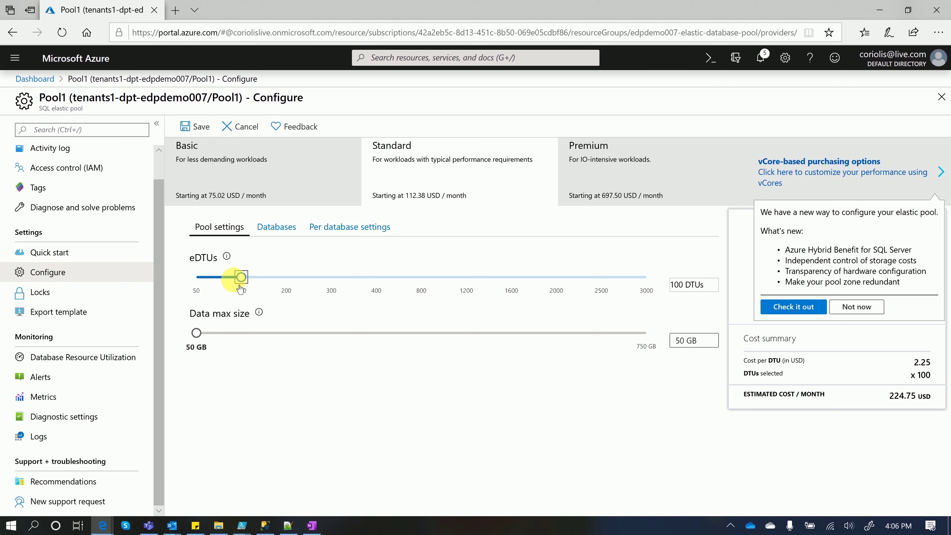
click(401, 444)
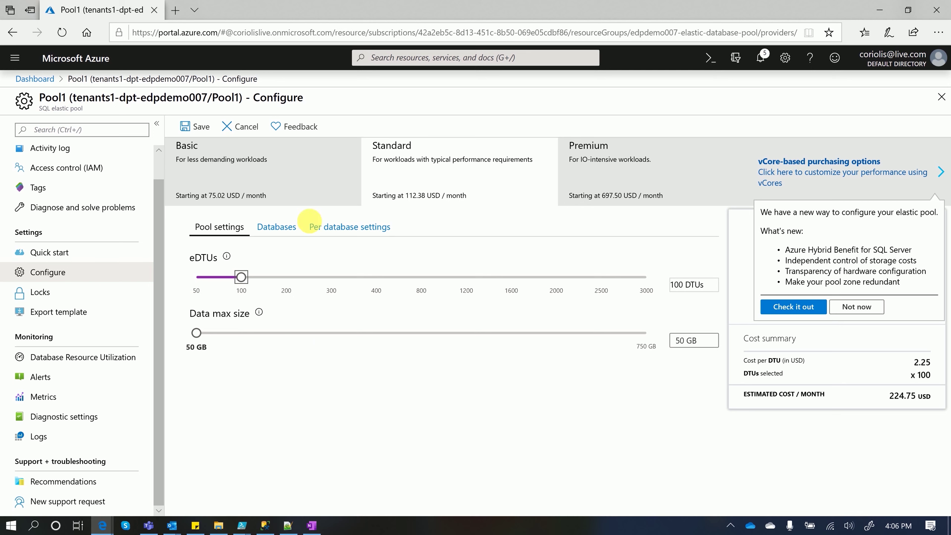
click(197, 128)
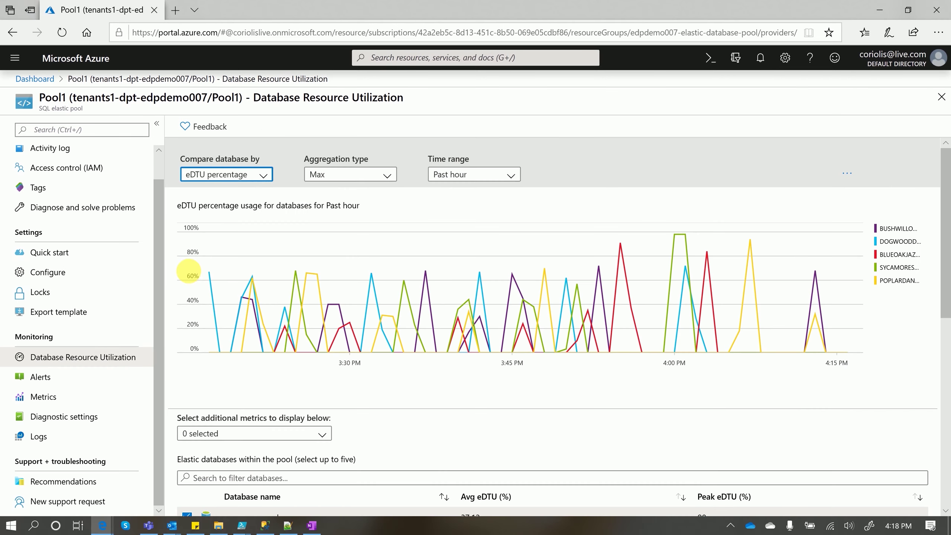
From the dashboard, start a new elastic pool on the tenants1-dpt-edpdemo007 SQL server
click(46, 85)
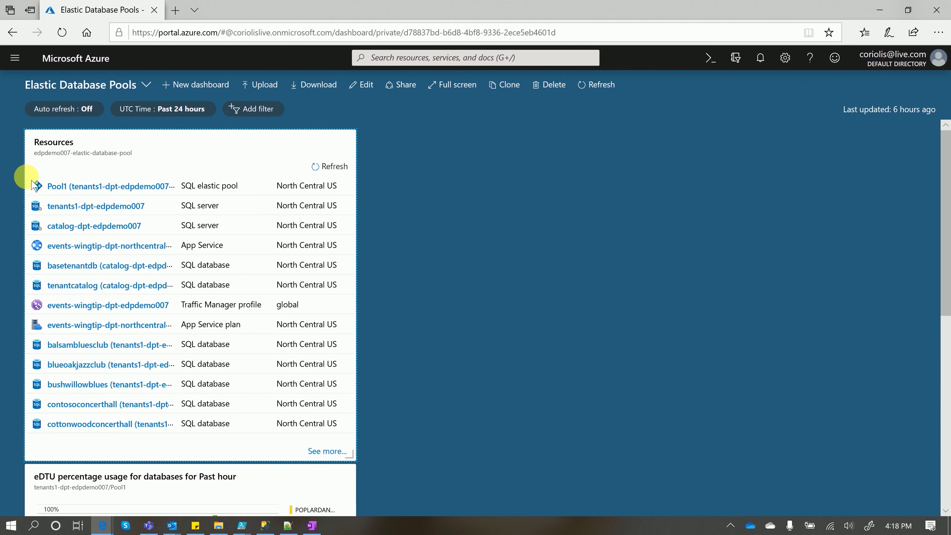
click(114, 214)
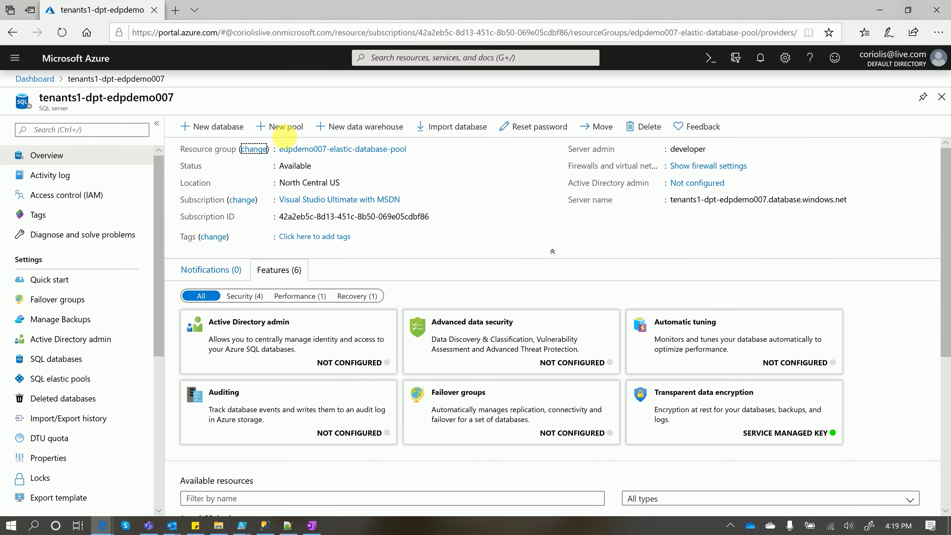
click(286, 134)
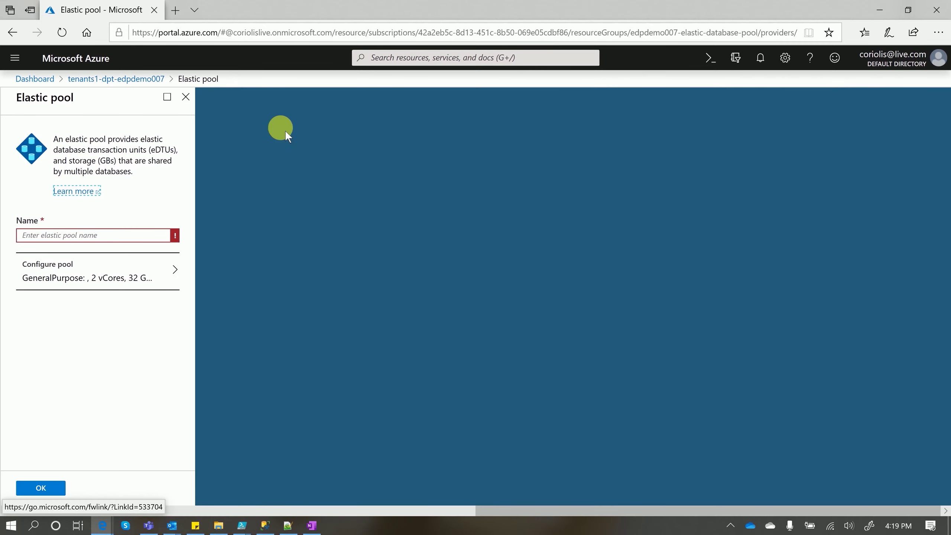
Name the new pool Pool2 and configure it as Standard tier at 50 eDTUs (112.38 USD/month)
click(128, 239)
text(Pool2)
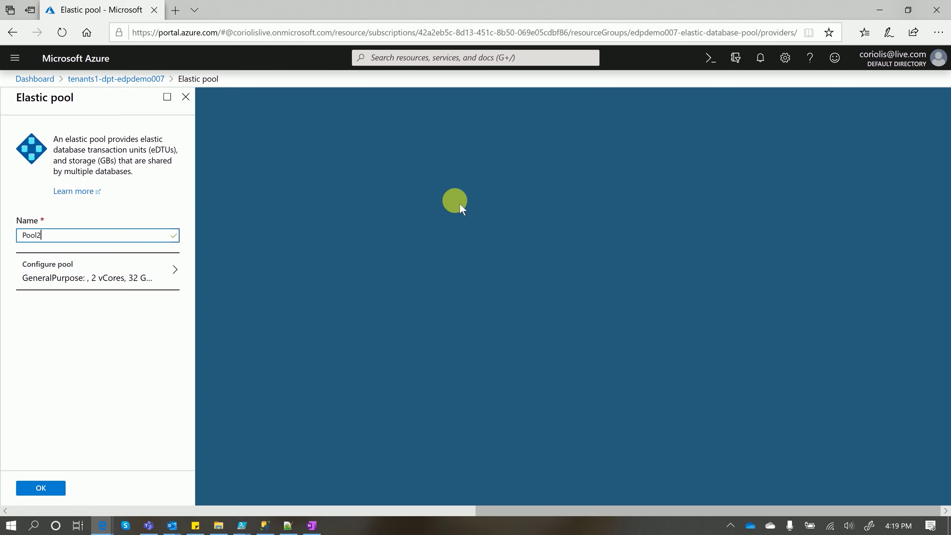
click(131, 276)
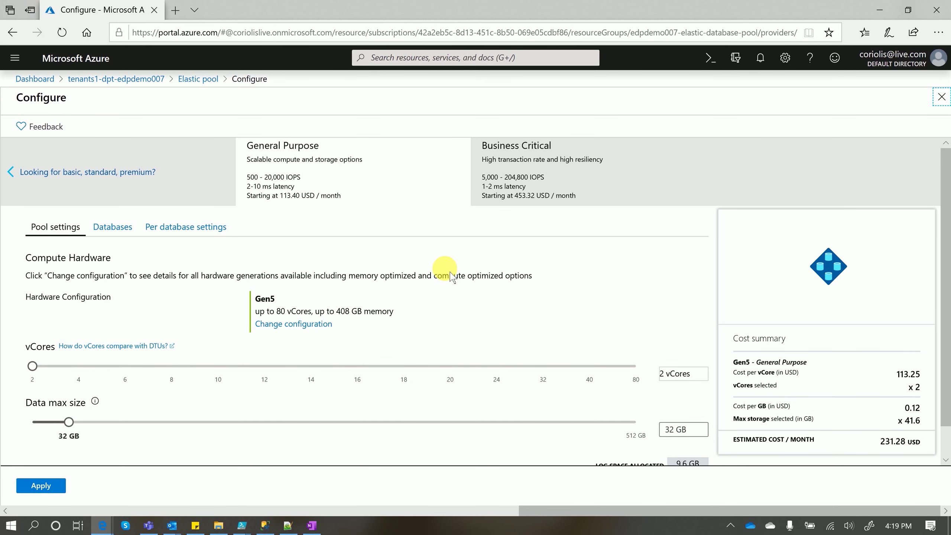
click(114, 173)
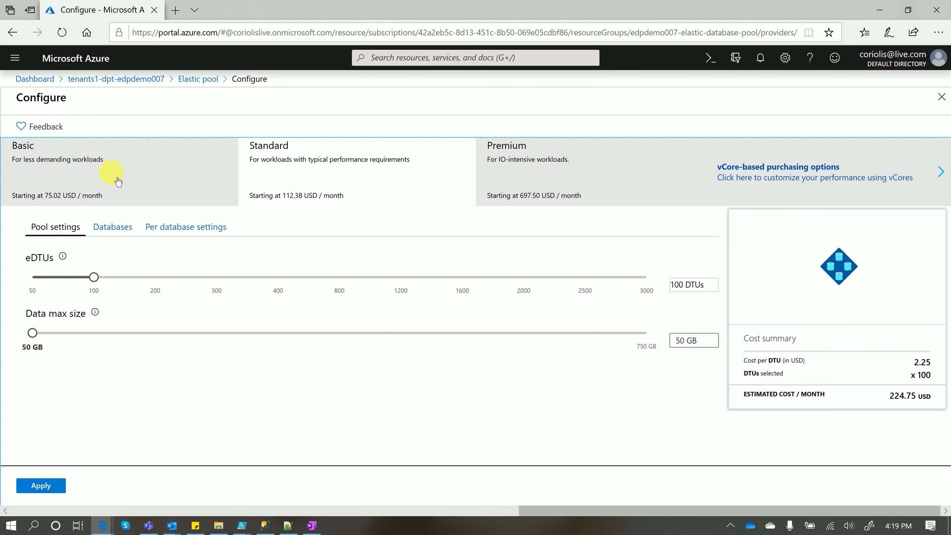
click(99, 285)
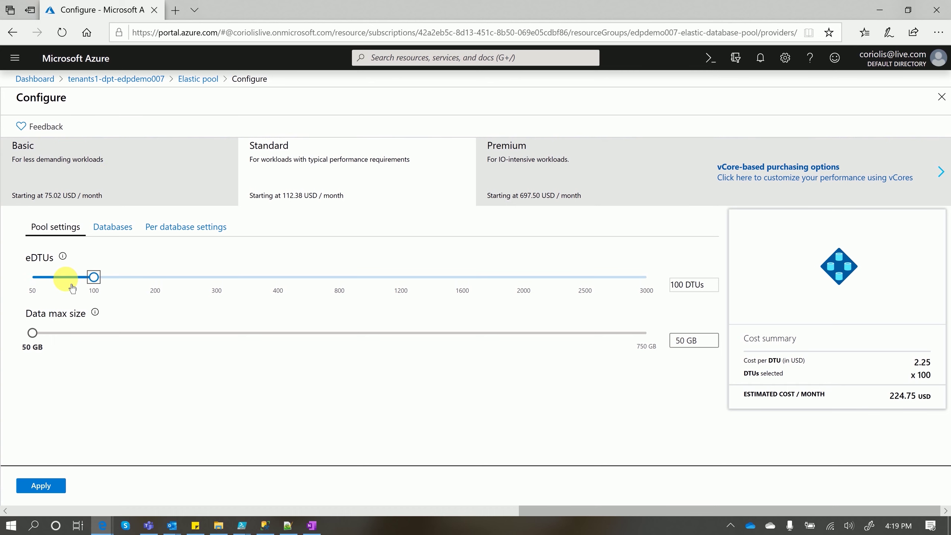
click(43, 288)
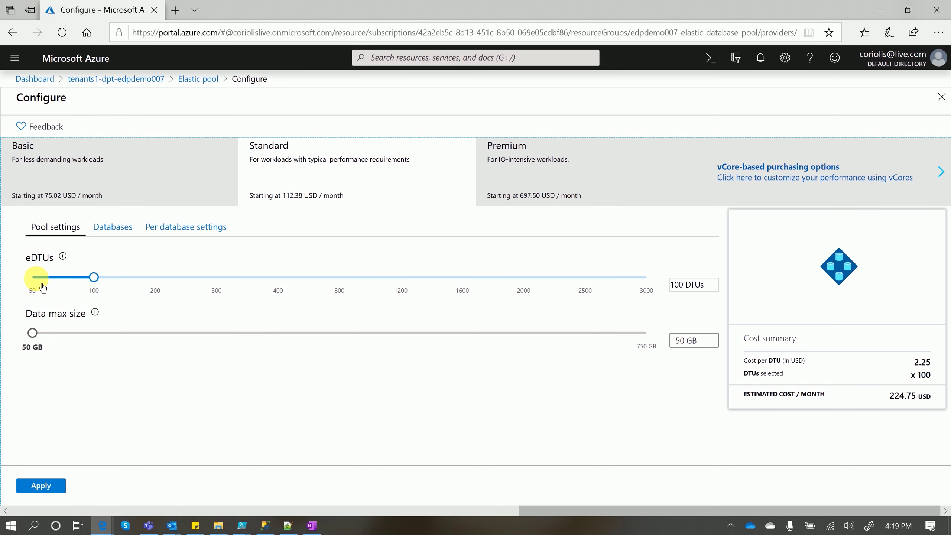
drag(94, 277, 33, 278)
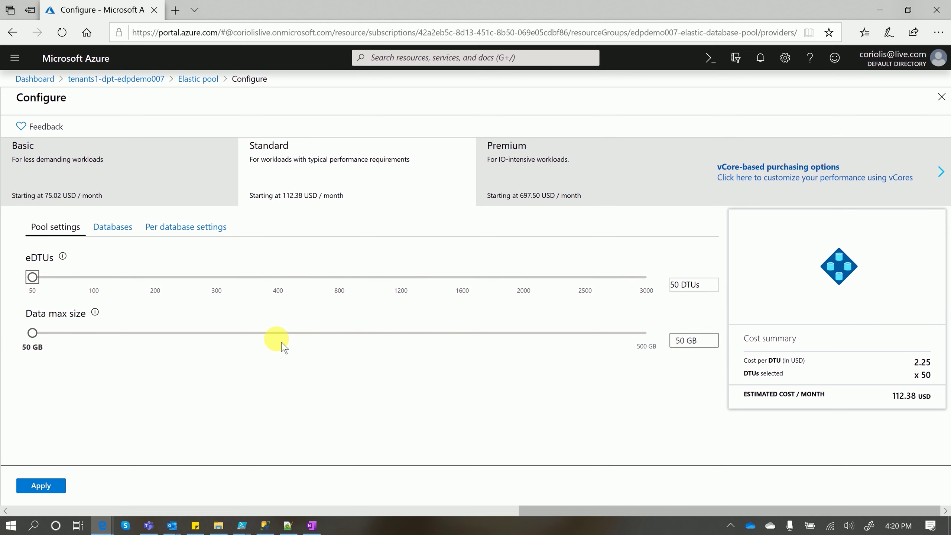
click(128, 234)
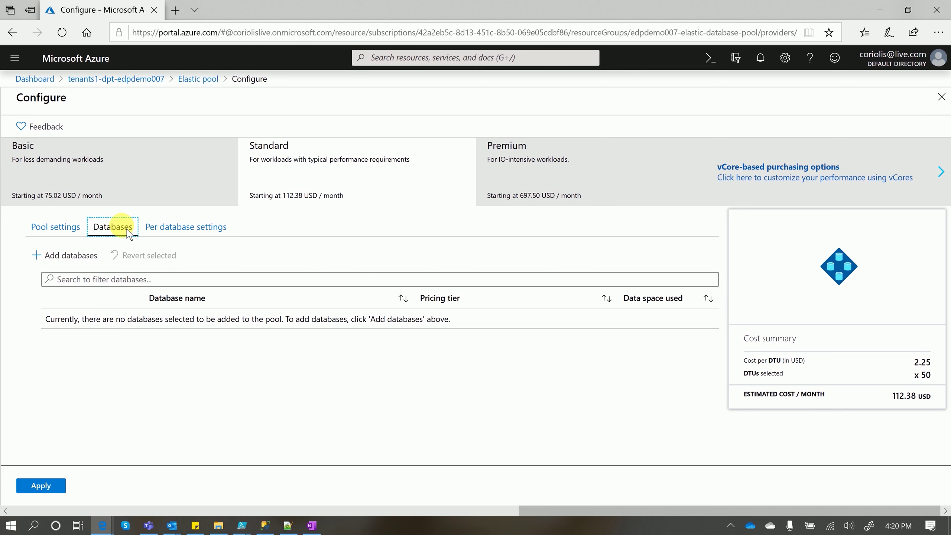
Select bushwillowblues, contosoconcerthall, dogwooddojo, foxtailrock, hornbeamhiphop, magnoliamotorracing and mahoganysoccer for the pool
click(64, 254)
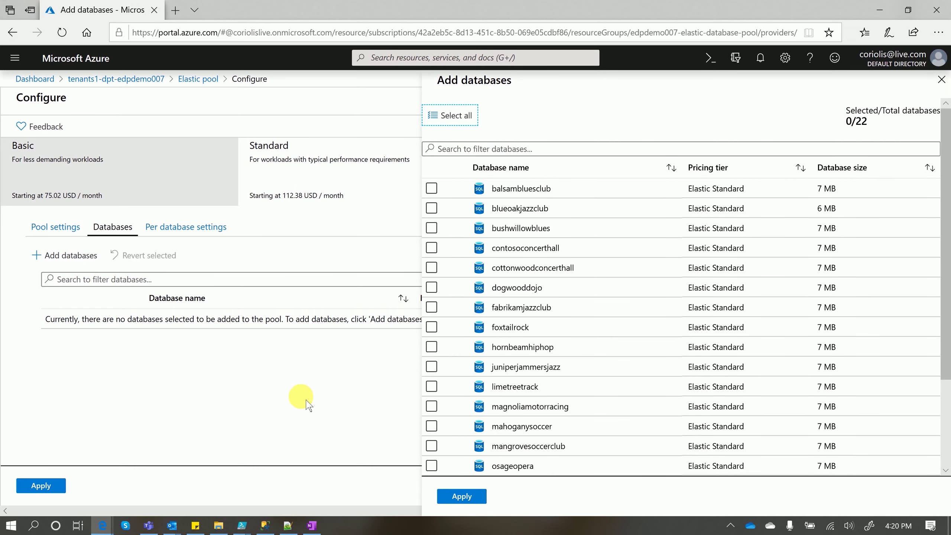
click(432, 227)
click(432, 248)
click(431, 287)
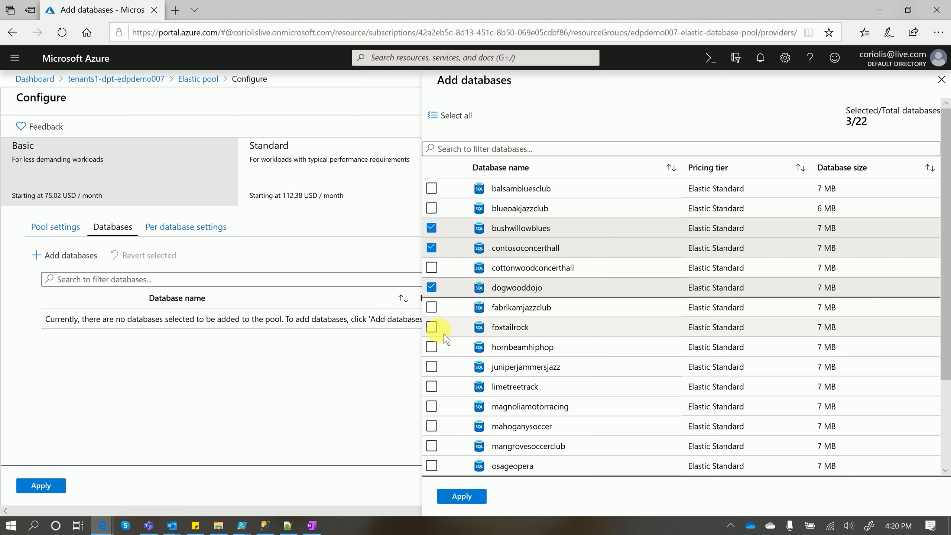
click(432, 327)
click(432, 347)
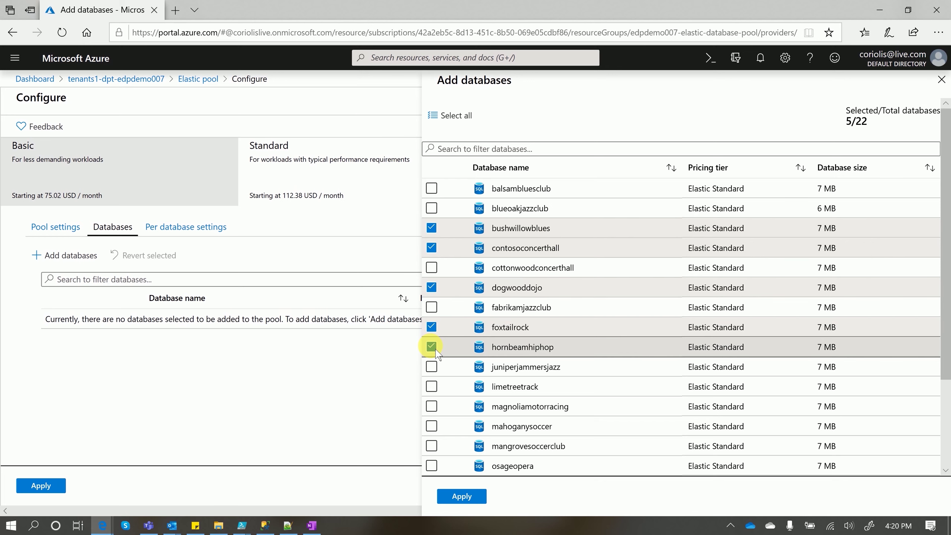
click(432, 406)
click(431, 426)
Also select poplardanceacademy, sorrelsoccer and staranisejudo, and add all ten databases to Pool2
scroll(436, 409, down, 3)
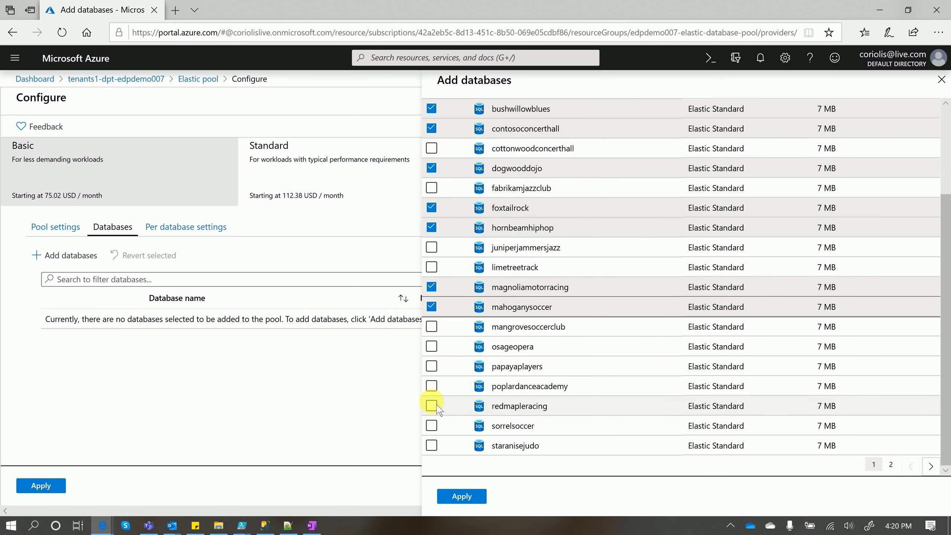
click(431, 386)
click(432, 426)
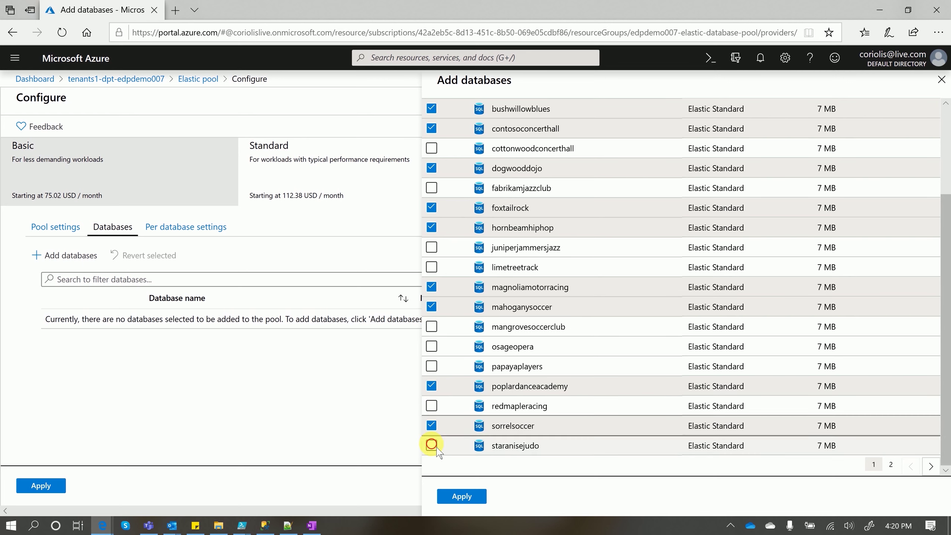
click(431, 445)
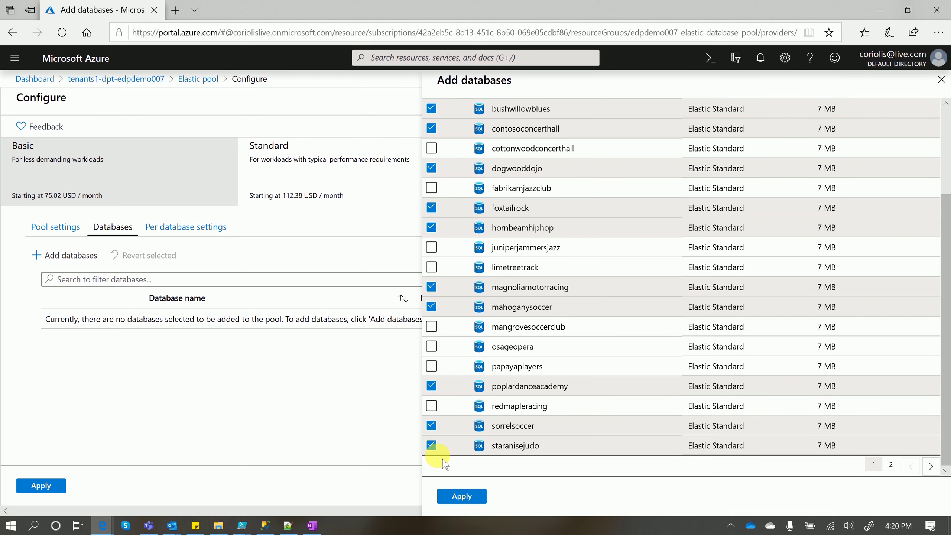
click(462, 497)
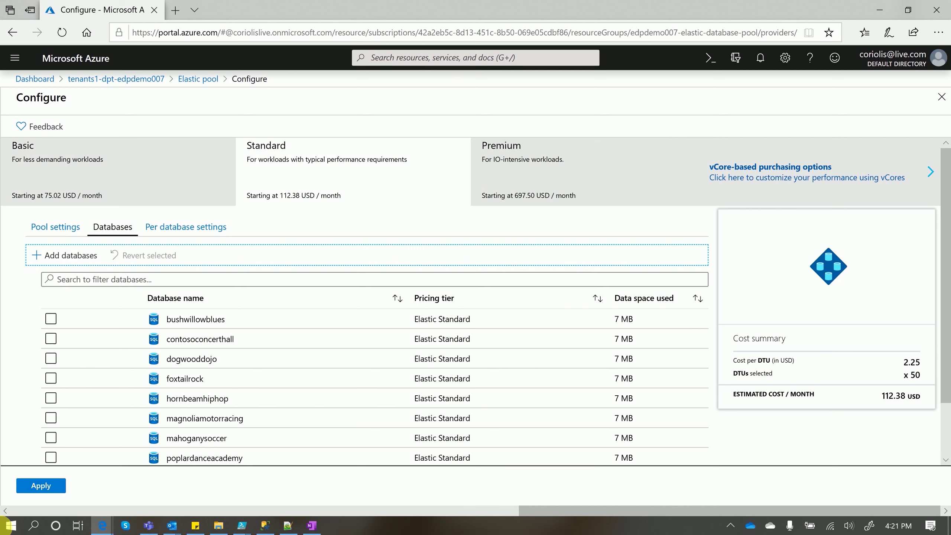
Create Pool2, pin it to the dashboard, and go to its overview
click(40, 486)
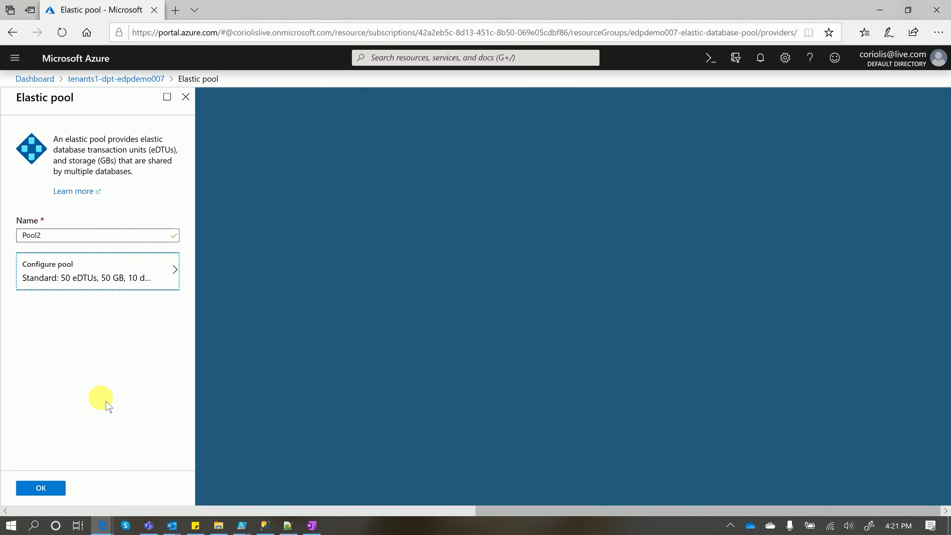
click(53, 487)
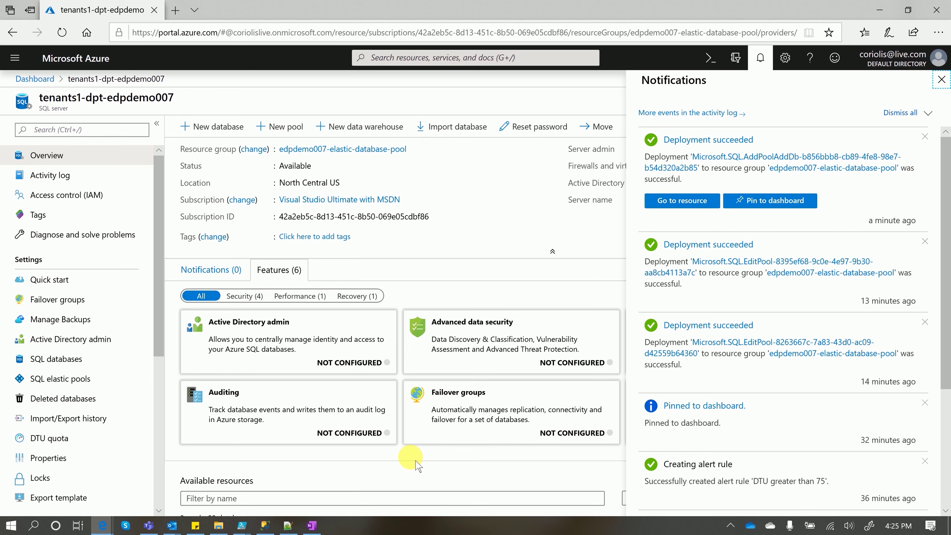
click(777, 205)
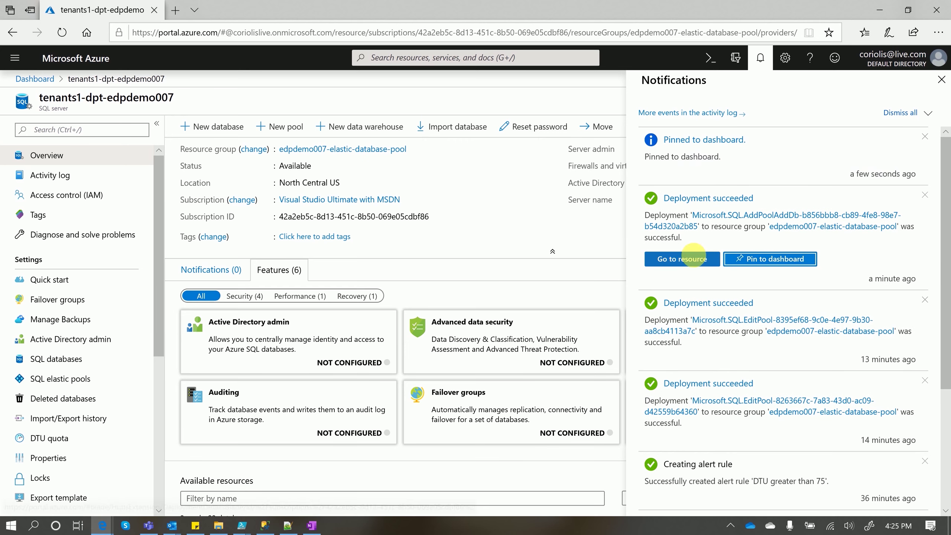
click(689, 260)
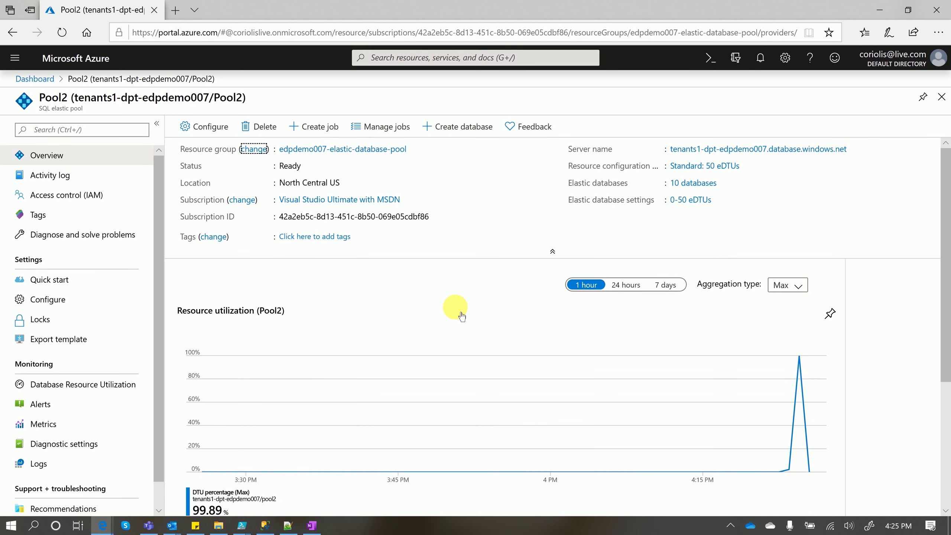
Pin Pool2's per-database eDTU utilization chart to the dashboard and view it there
scroll(462, 316, down, 5)
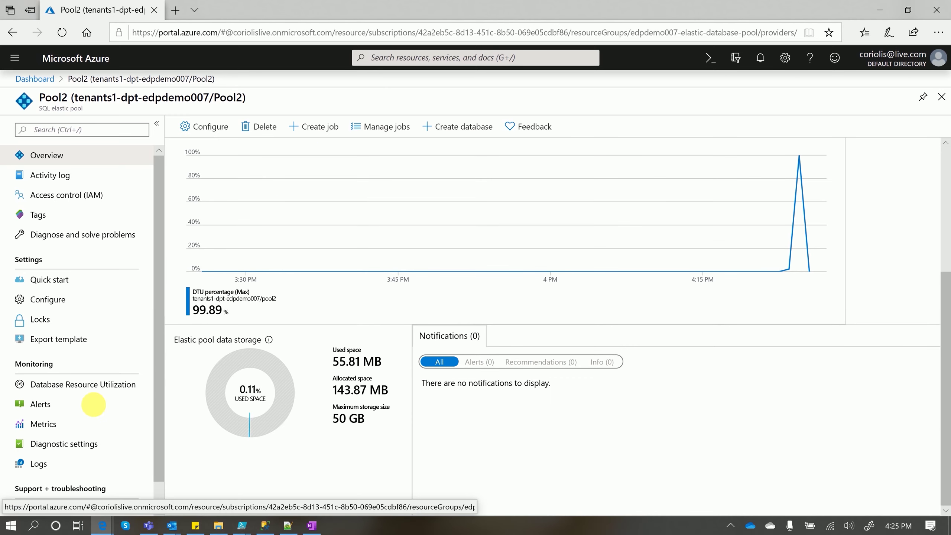
click(102, 384)
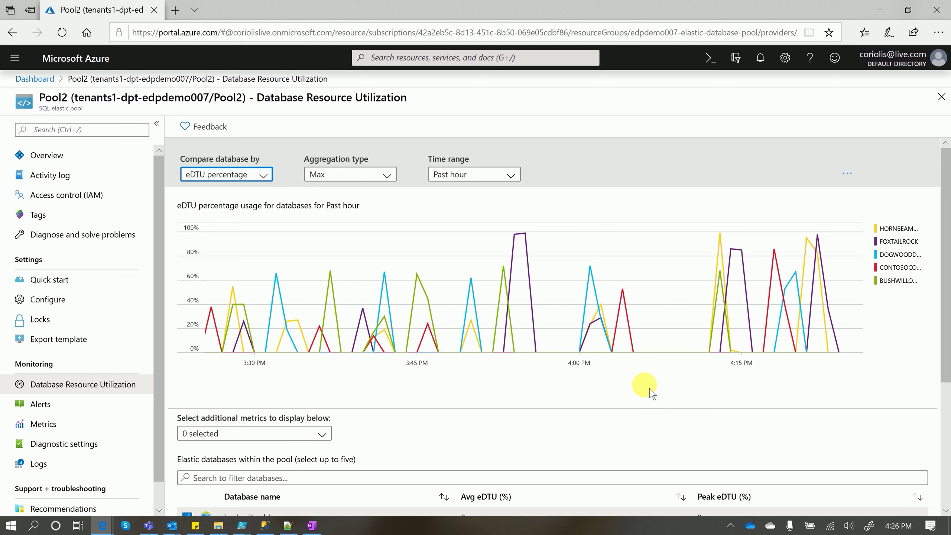
scroll(645, 392, down, 5)
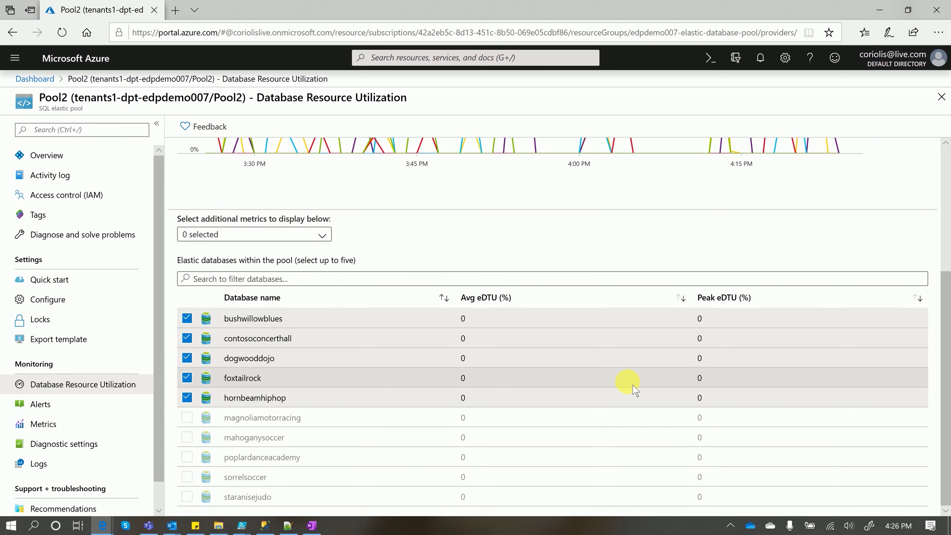
scroll(633, 386, up, 5)
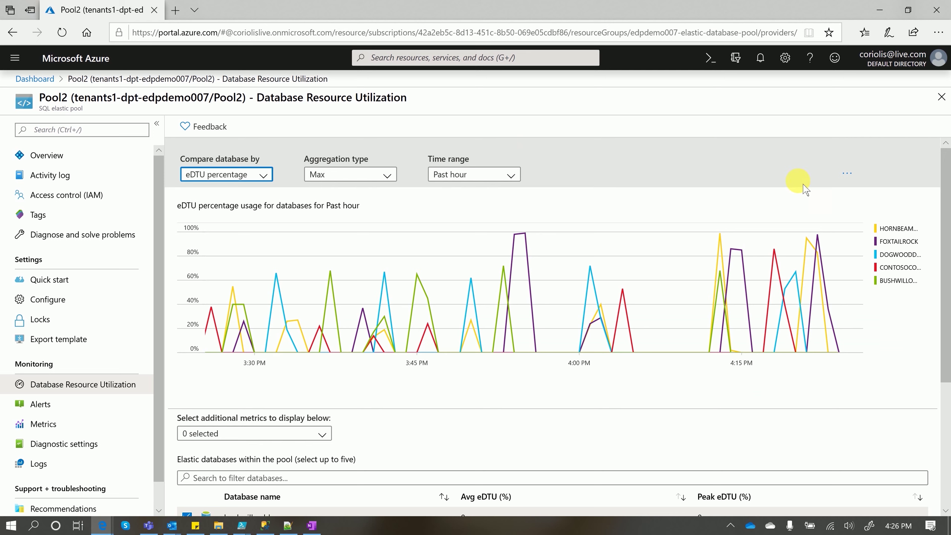
click(853, 179)
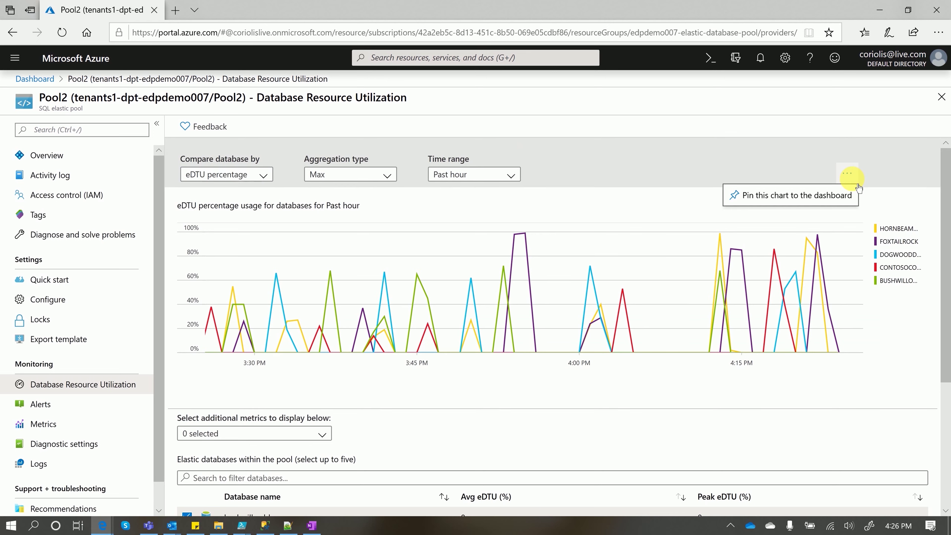
click(836, 195)
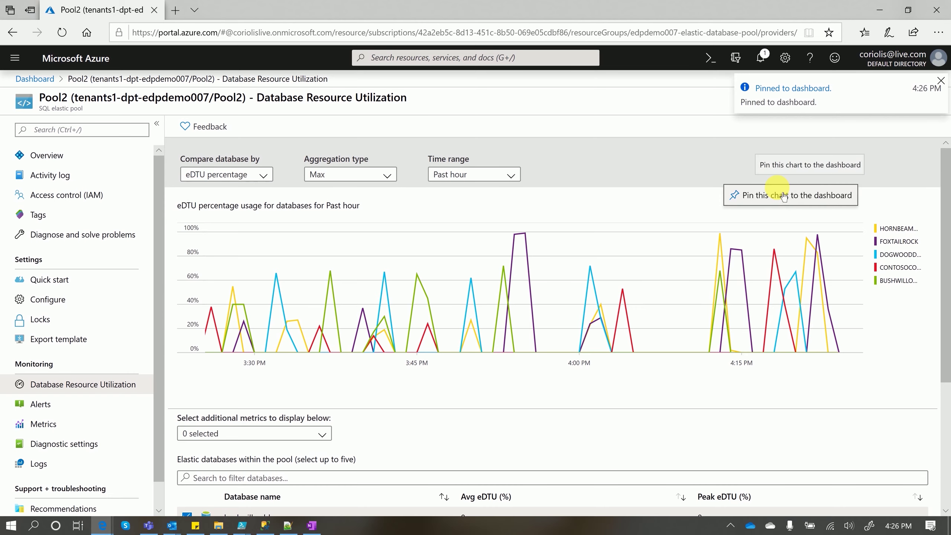
click(30, 79)
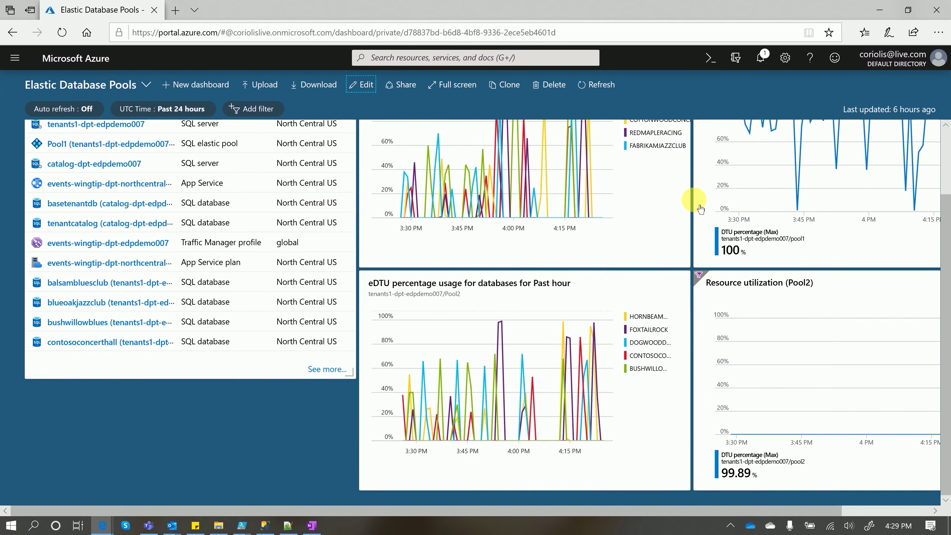
Scroll around the dashboard to review the pinned Pool2 tiles
scroll(812, 303, up, 2)
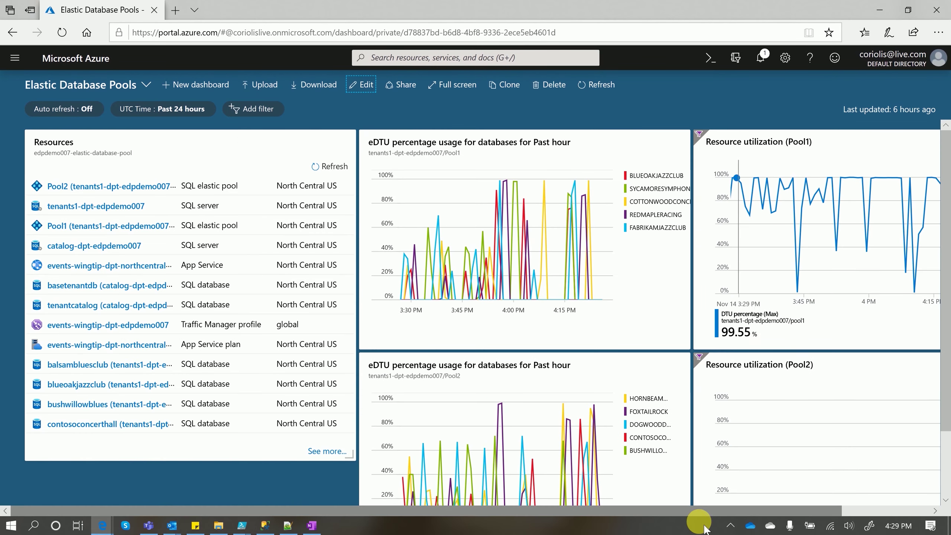
scroll(786, 515, right, 5)
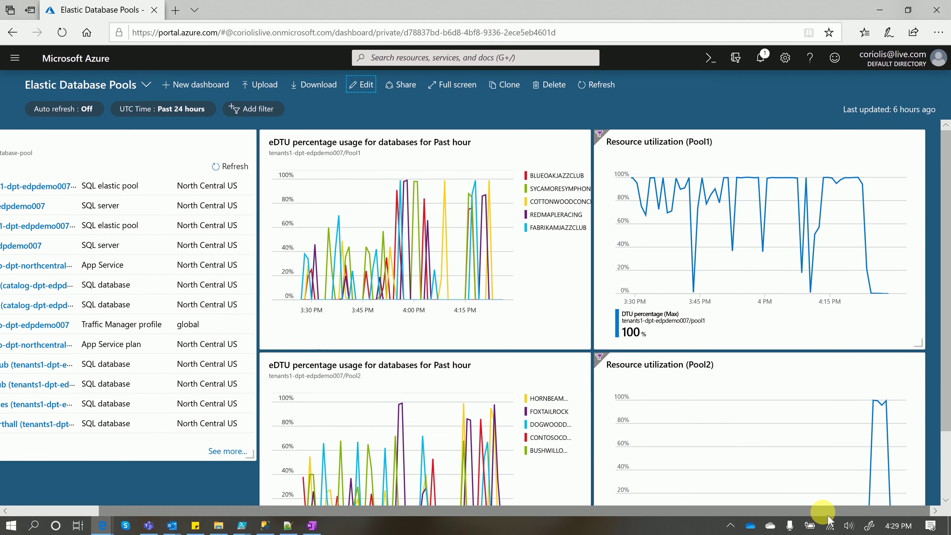
scroll(758, 468, down, 2)
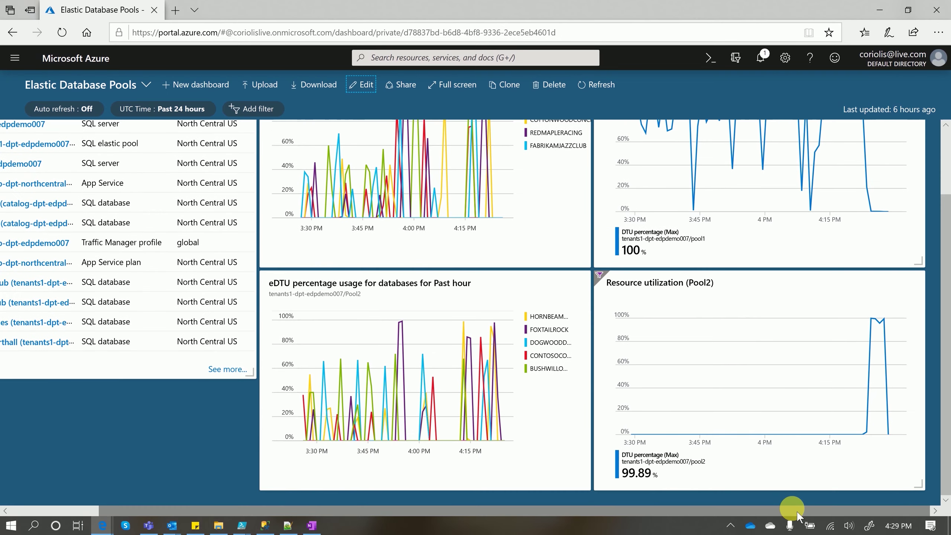
scroll(796, 510, up, 2)
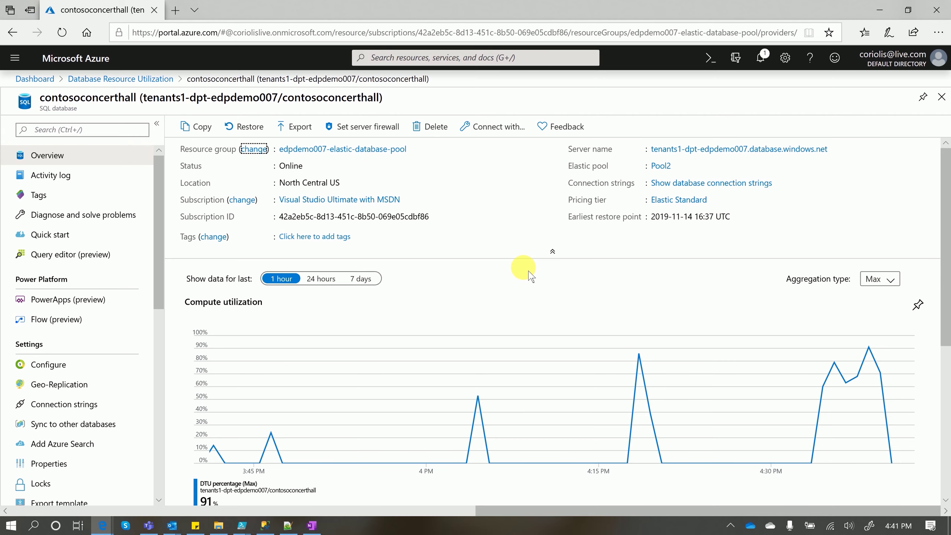
Open contosoconcerthall's Configure settings, showing the Elastic tier with 250 GB max size
scroll(531, 277, down, 6)
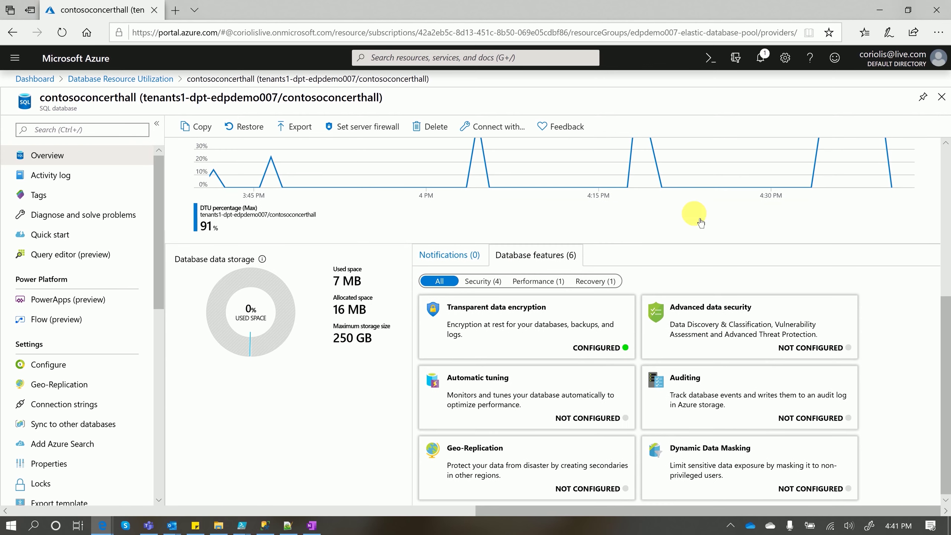
scroll(362, 429, down, 1)
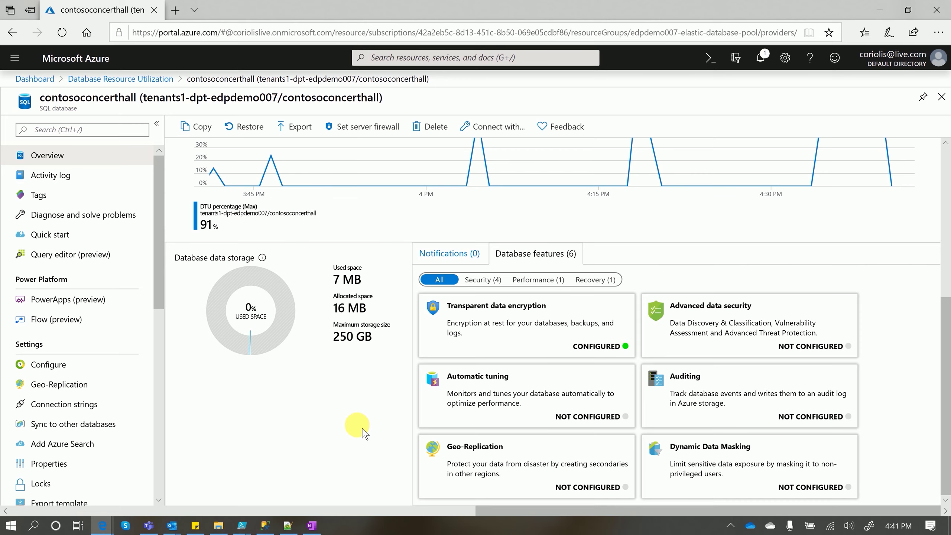
scroll(362, 431, up, 8)
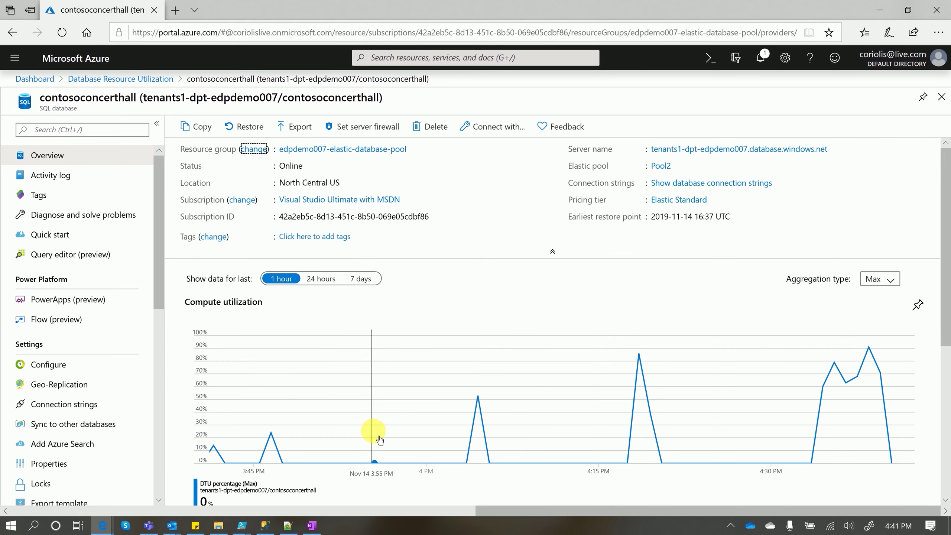
click(50, 374)
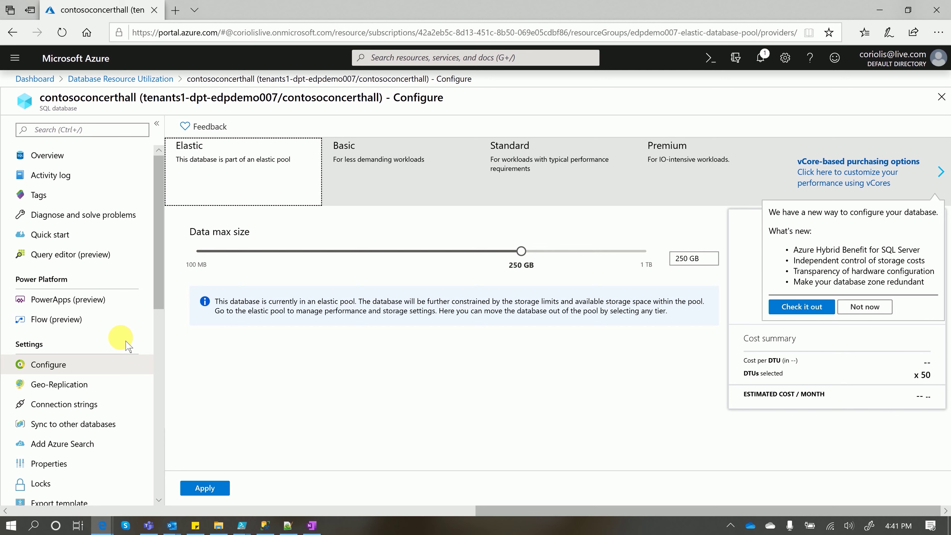
Move contosoconcerthall to a standalone Standard S3 tier at 100 DTUs (150 USD/month)
click(542, 175)
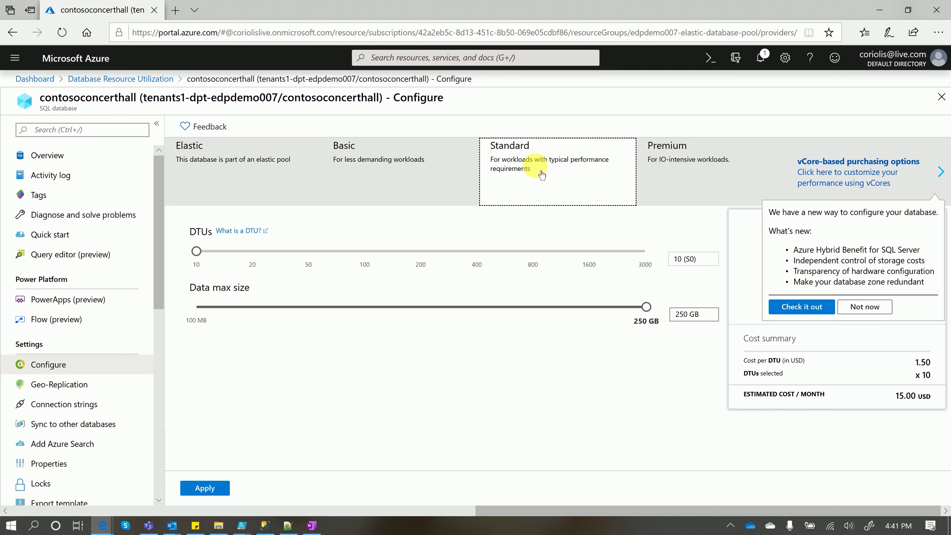
click(196, 251)
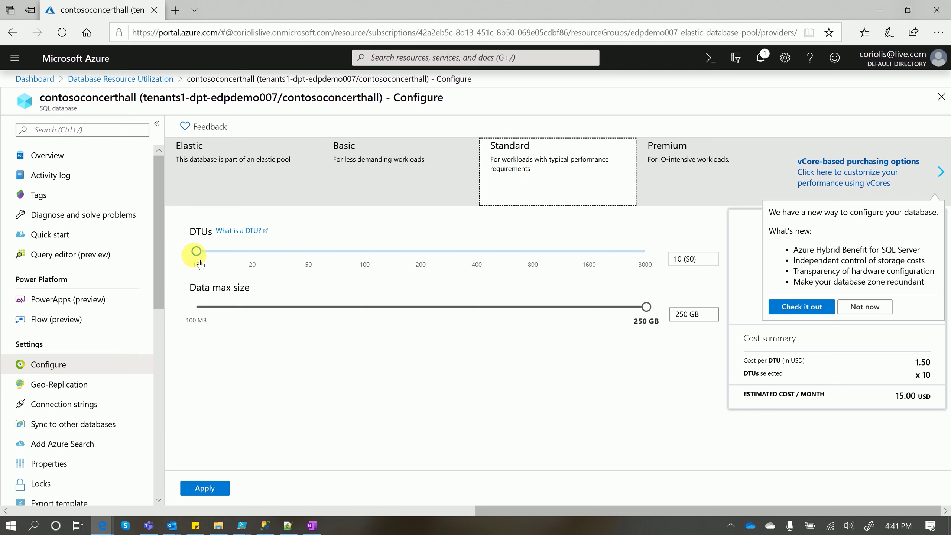
drag(196, 251, 365, 251)
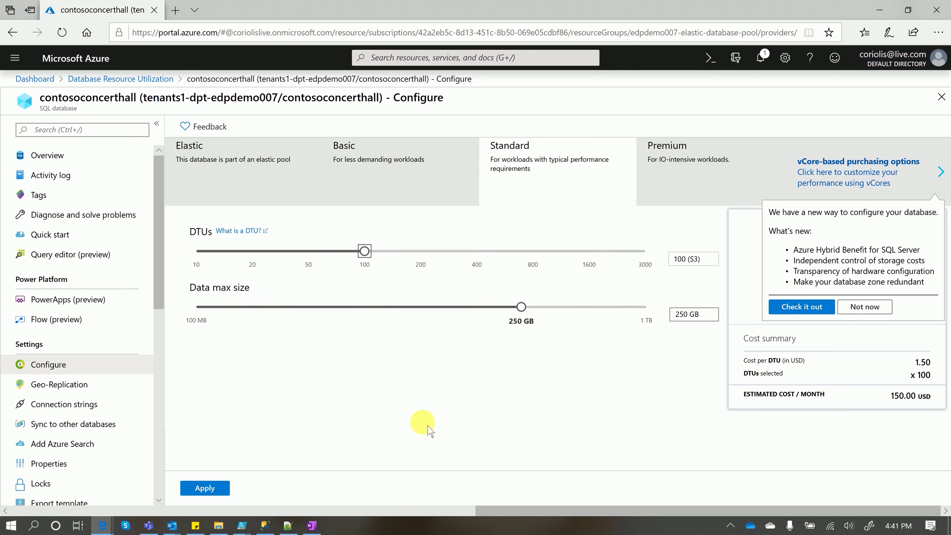
click(210, 492)
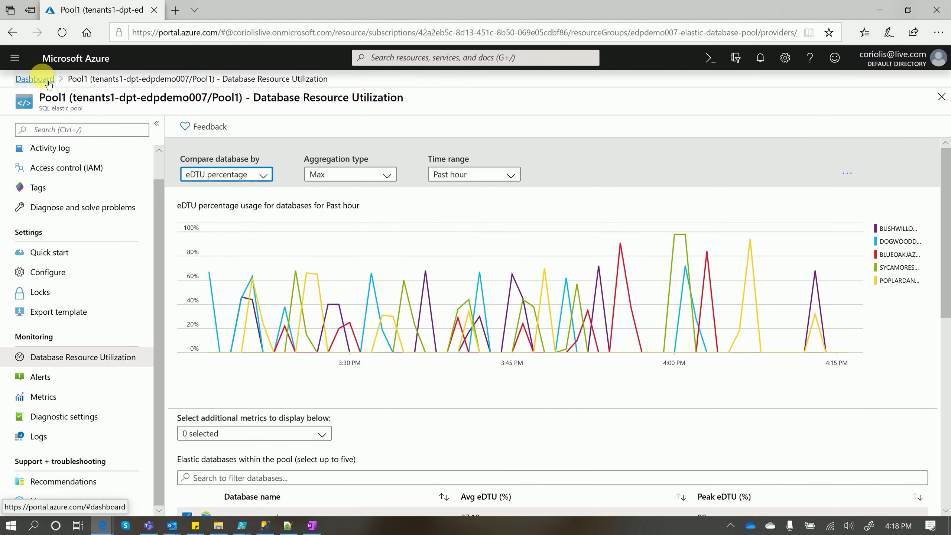
click(48, 82)
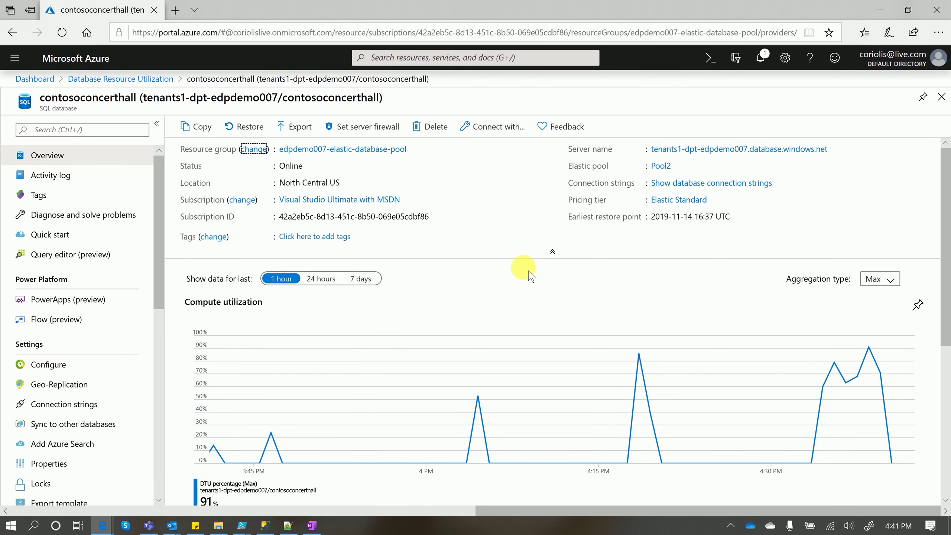
Open the Configure settings of contosoconcerthall, which is still in the Elastic tier
scroll(531, 277, down, 7)
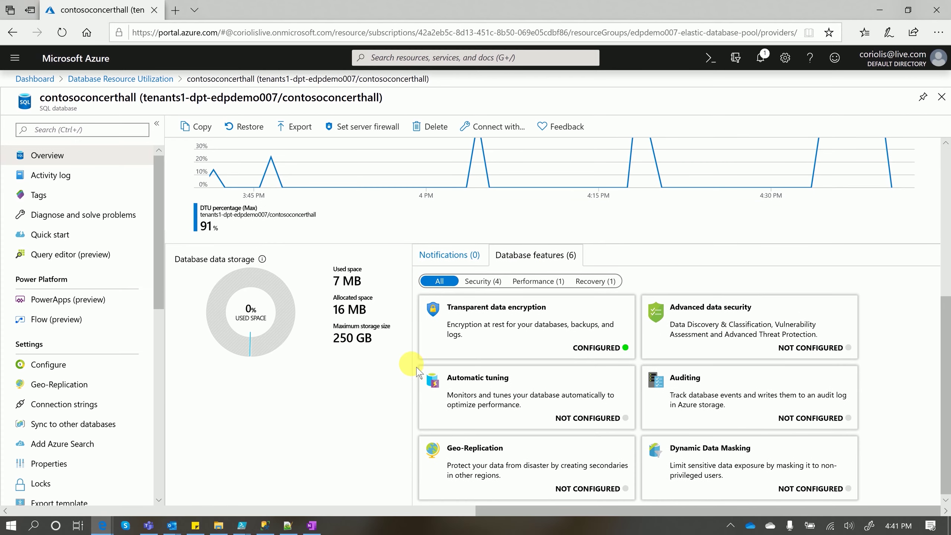
scroll(366, 431, down, 1)
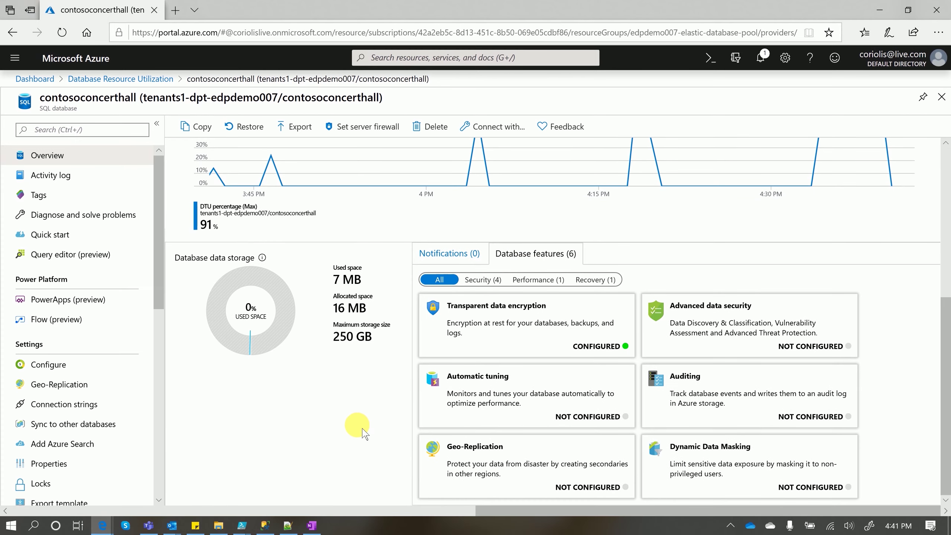
scroll(365, 432, up, 7)
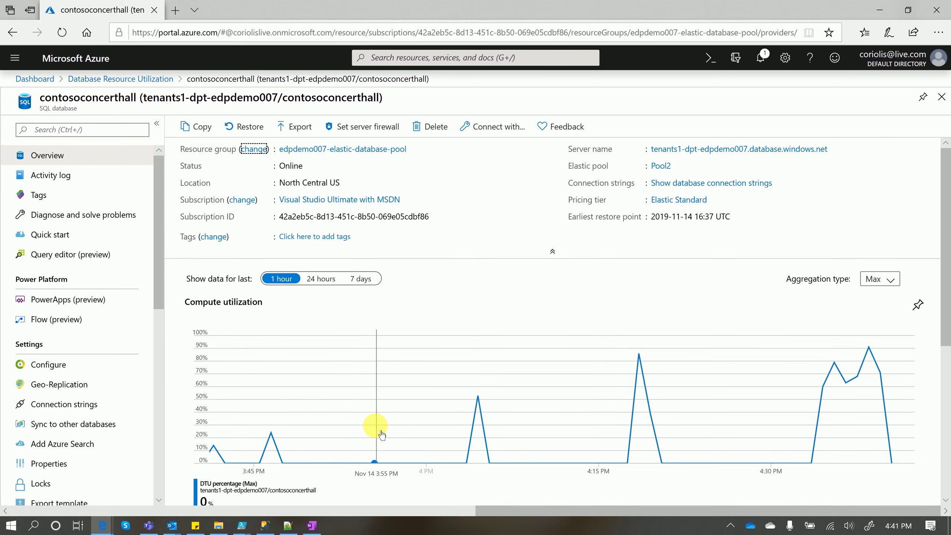
click(48, 368)
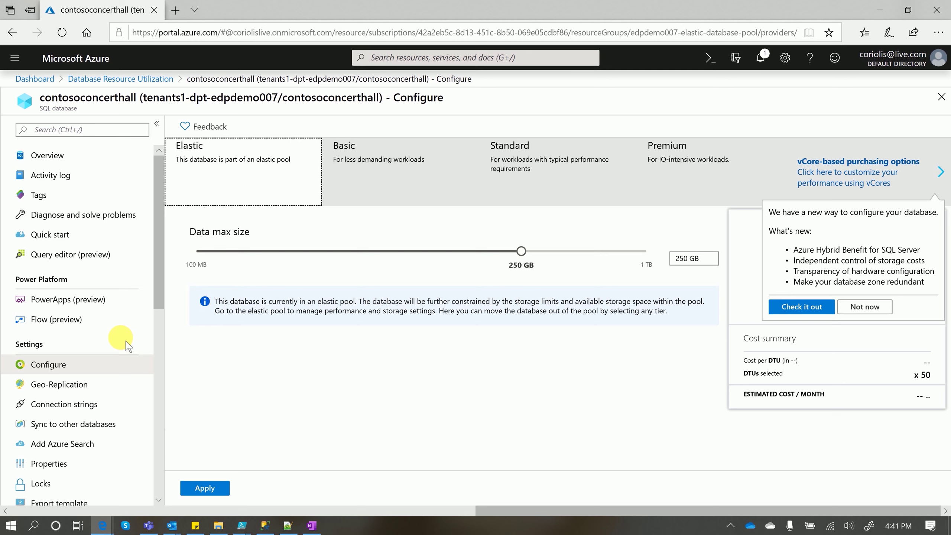
Choose the Standard tier for contosoconcerthall at 100 DTUs (S3), about 150 USD per month
click(541, 173)
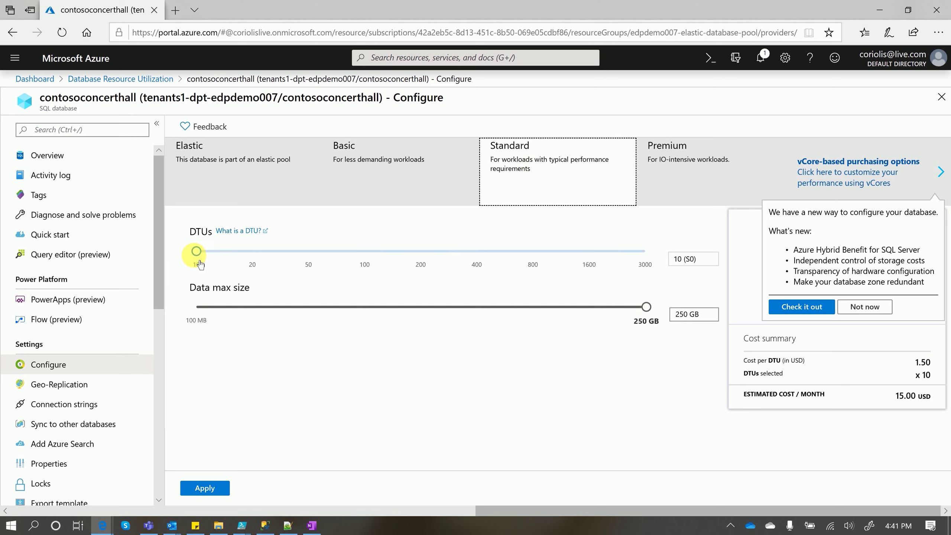
drag(199, 261, 369, 253)
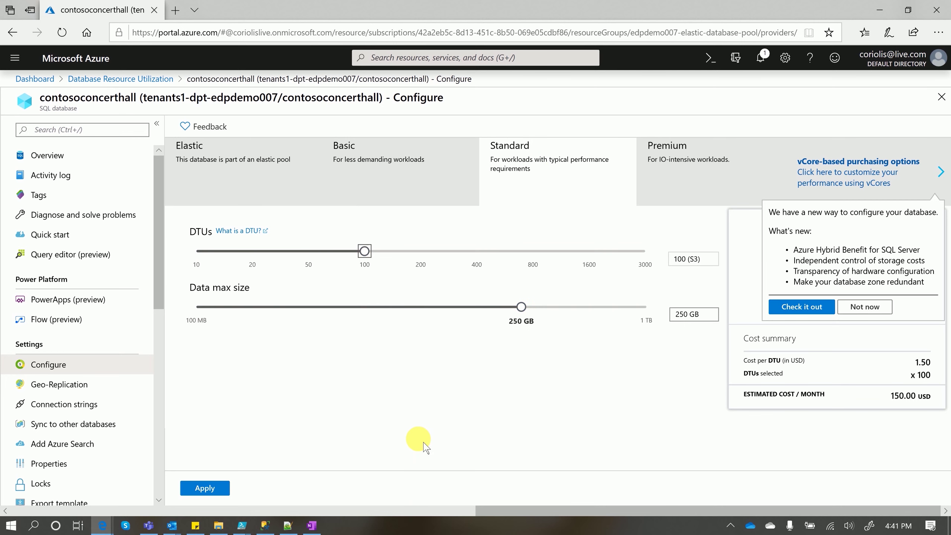
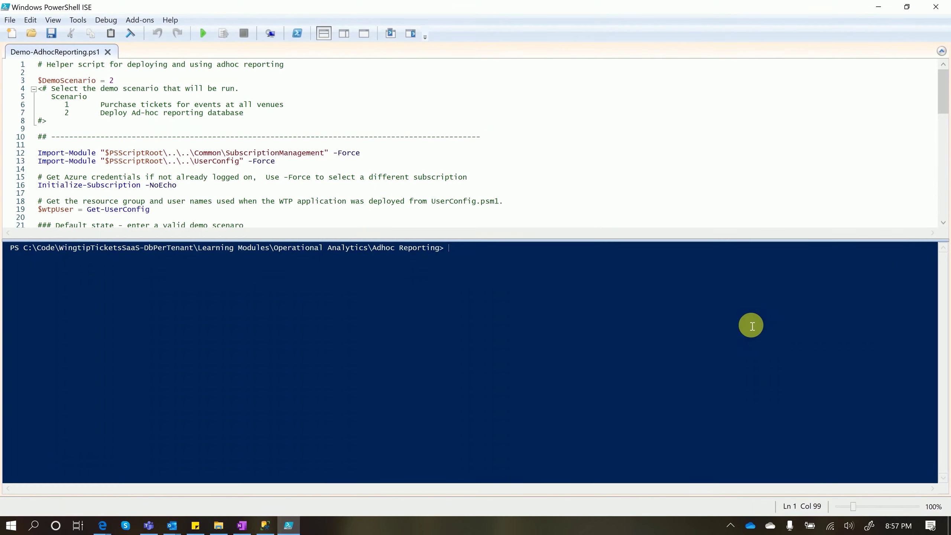
Drag the ISE splitter down so more of Demo-AdhocReporting.ps1 shows above the console
drag(574, 242, 575, 317)
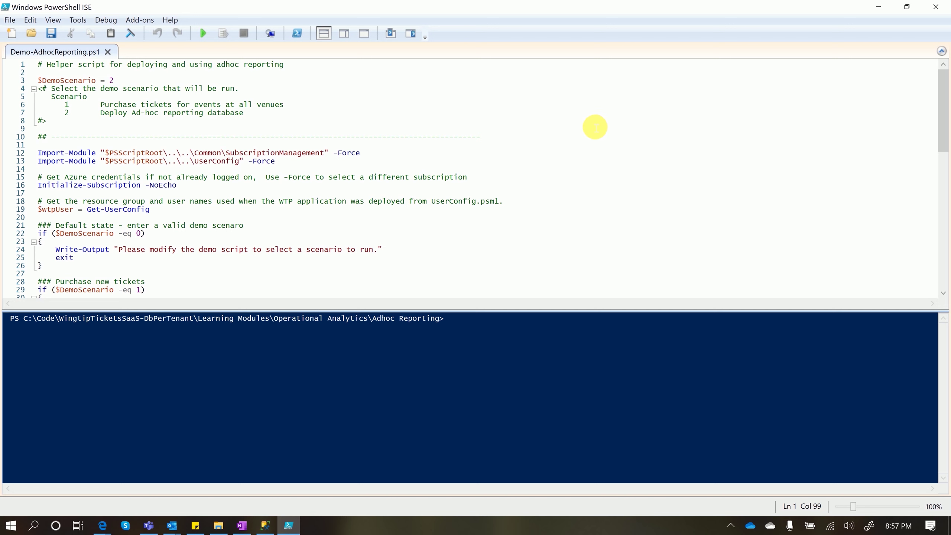
Run Demo-AdhocReporting.ps1 and sign in to Azure with the account e-mail and password
key(F5)
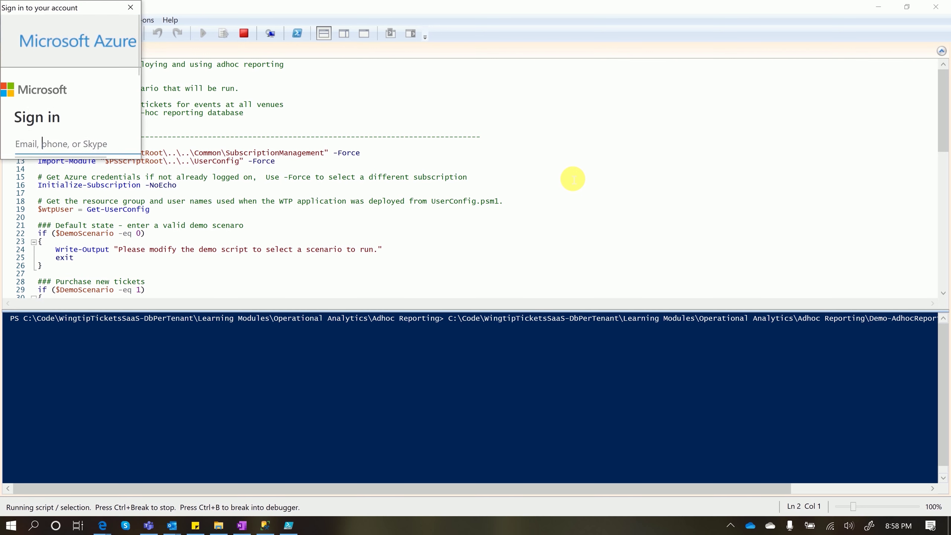
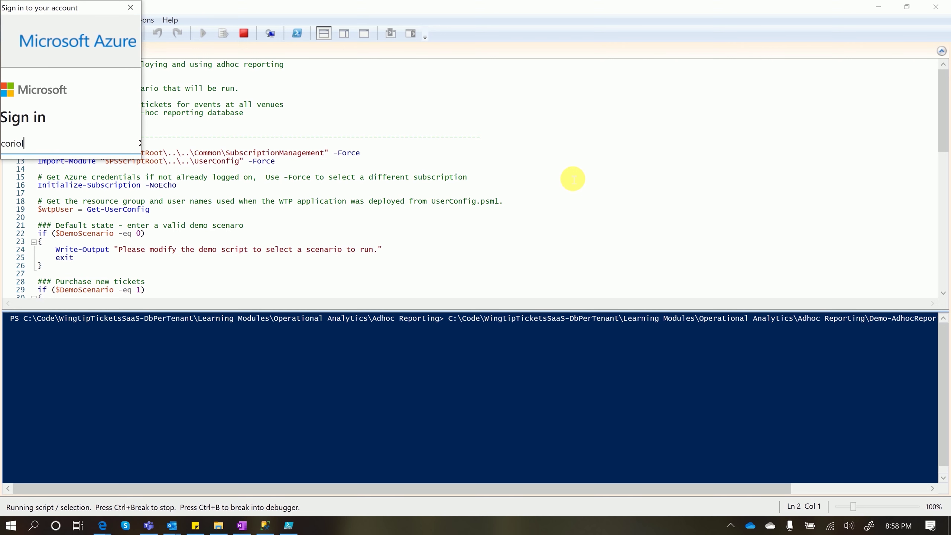
key(Return)
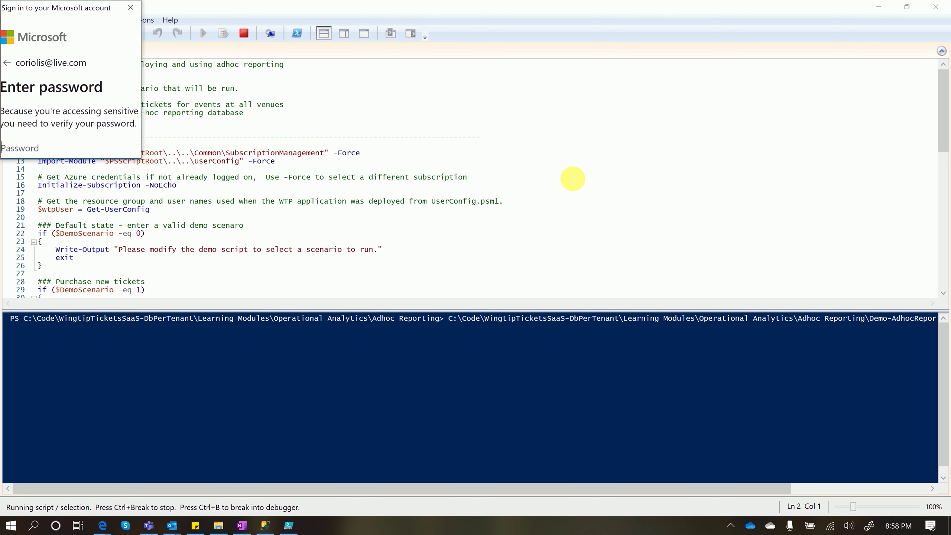
text(•••••••••••••••)
key(Return)
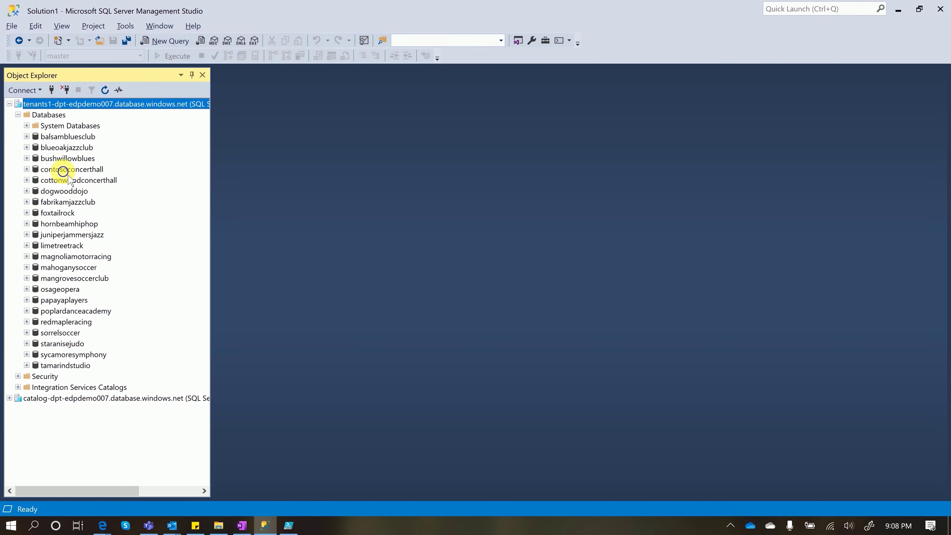
Open a new query on contosoconcerthall, paste the venue and event SELECTs, and run SELECT * FROM Venue
click(67, 174)
right_click(64, 173)
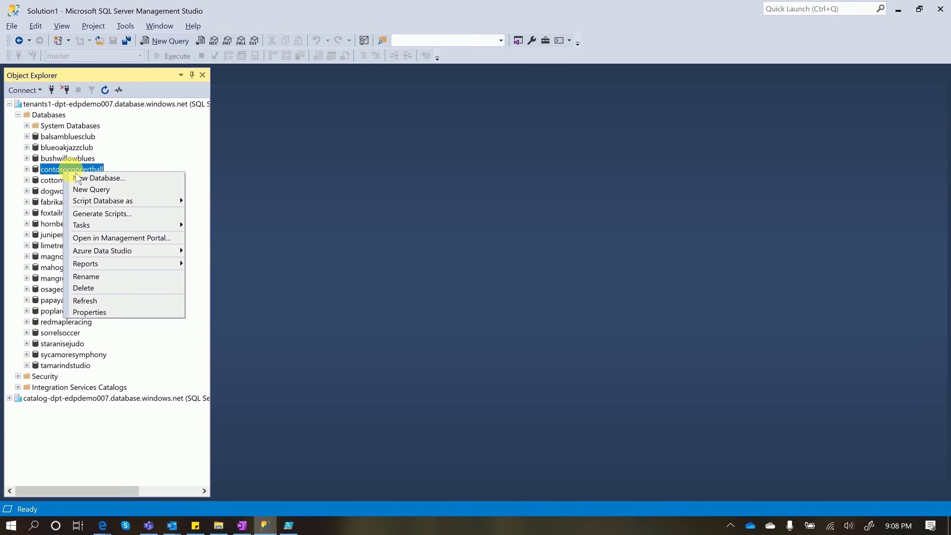
click(96, 188)
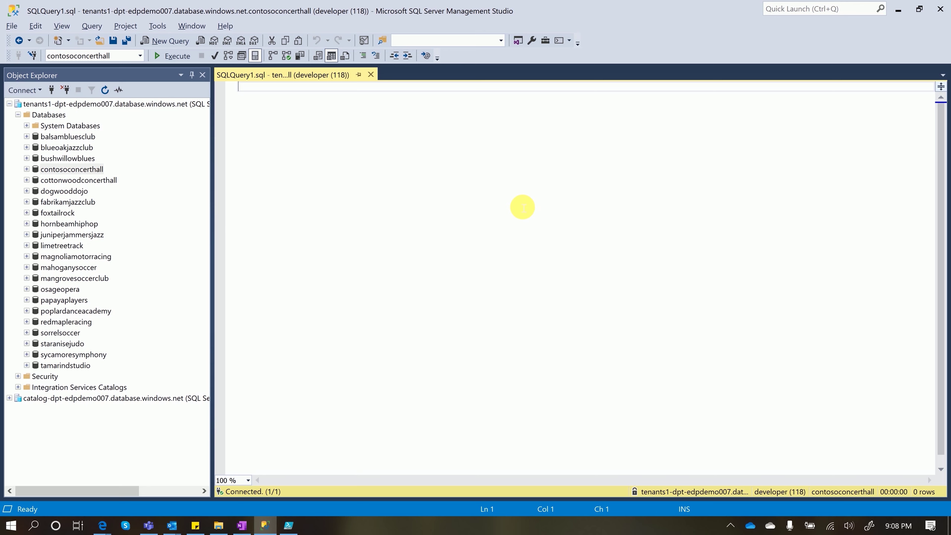
text(-- The base Venue table, that has no VenueId associated. SELECT * FROM Venue  -- Notice the plural name 'Venues'. This view projects a VenueId column. SELECT * FROM Venues  -- The base Events table, which has no VenueId column. SELECT * FROM Events  -- This view projects the VenueId retrieved from the Venues table. SELECT * FROM VenueEvents)
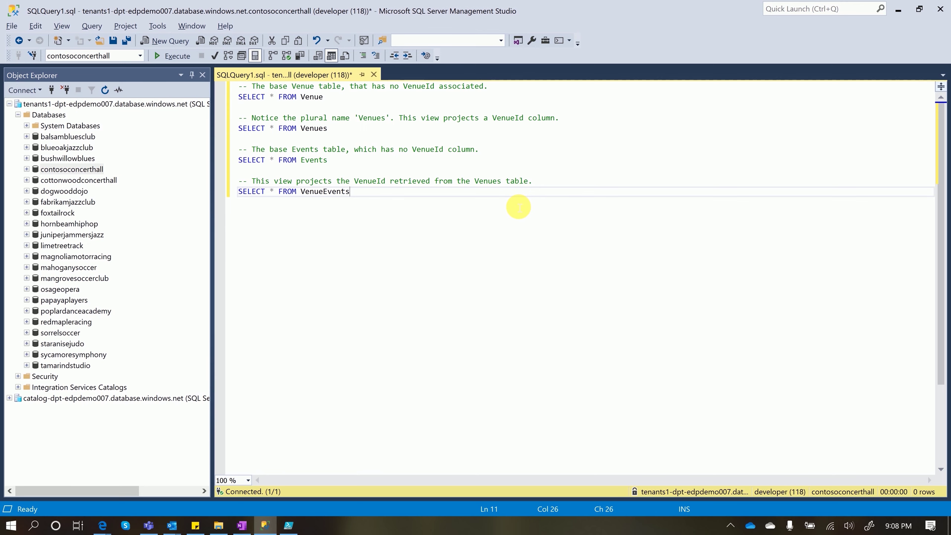
click(334, 99)
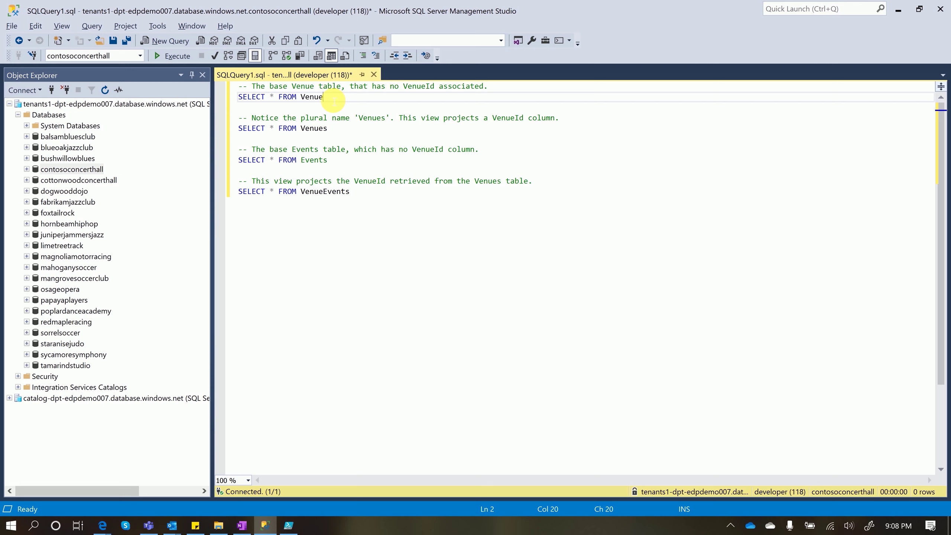
key(shift+Home)
click(167, 56)
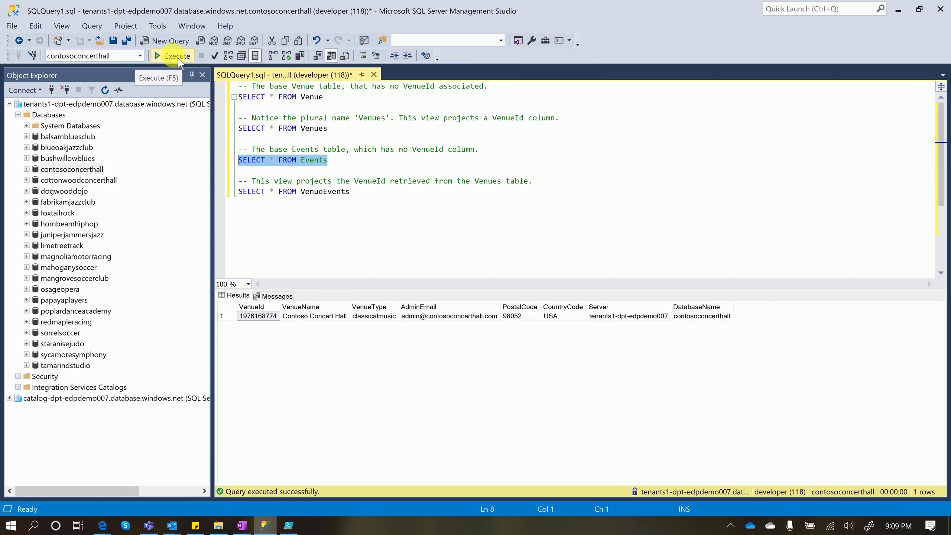
Run the Events query, then collapse Programmability and expand Views under contosoconcerthall
click(174, 56)
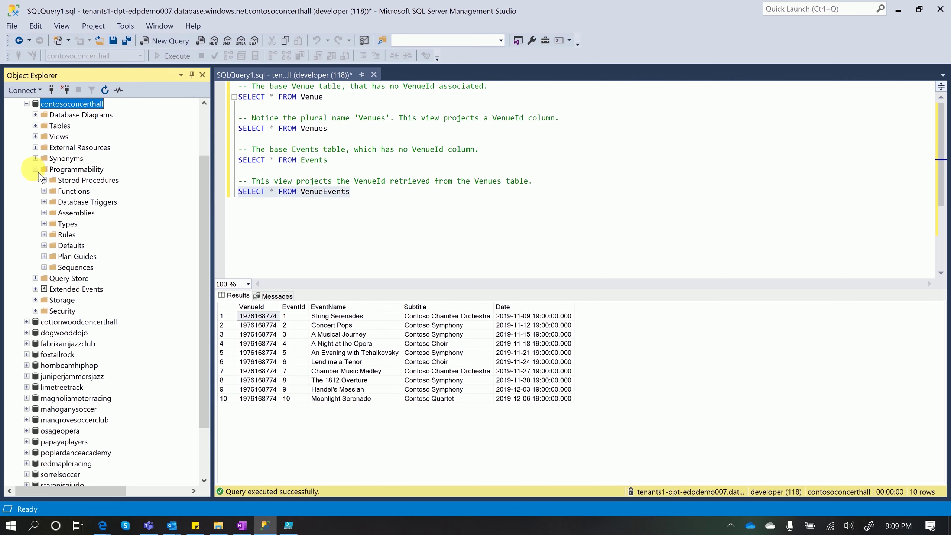
click(34, 168)
click(36, 169)
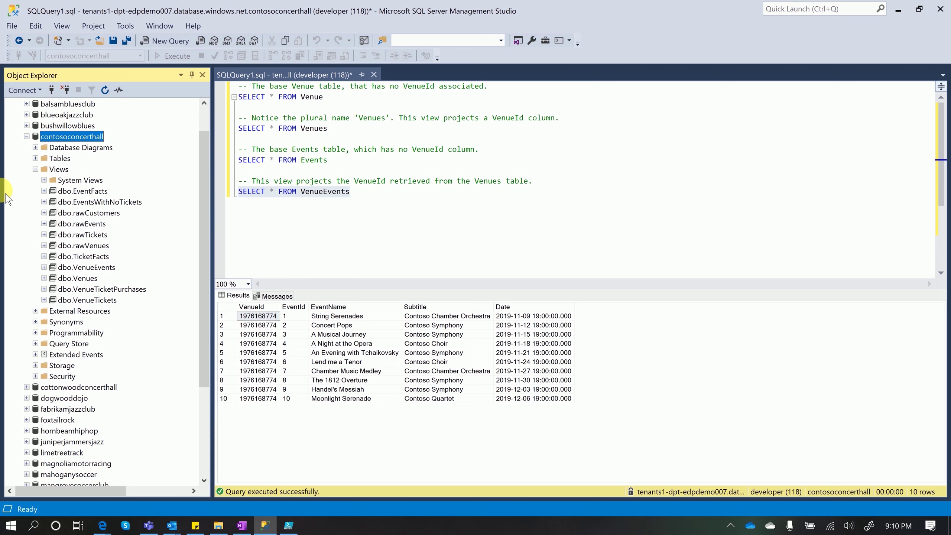
Script the dbo.Venues view as CREATE into a new query editor, then return to PowerShell ISE
right_click(84, 278)
mouse_move(161, 328)
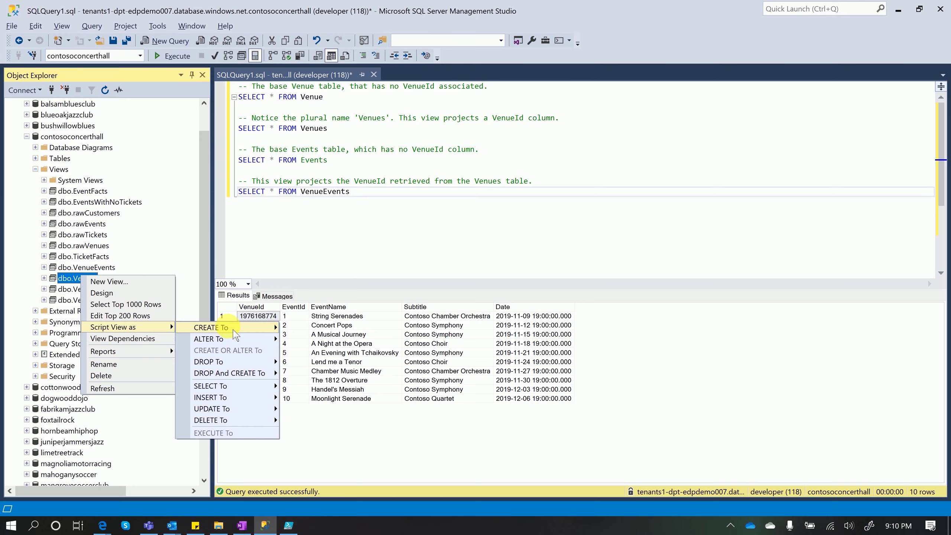
mouse_move(235, 334)
click(323, 327)
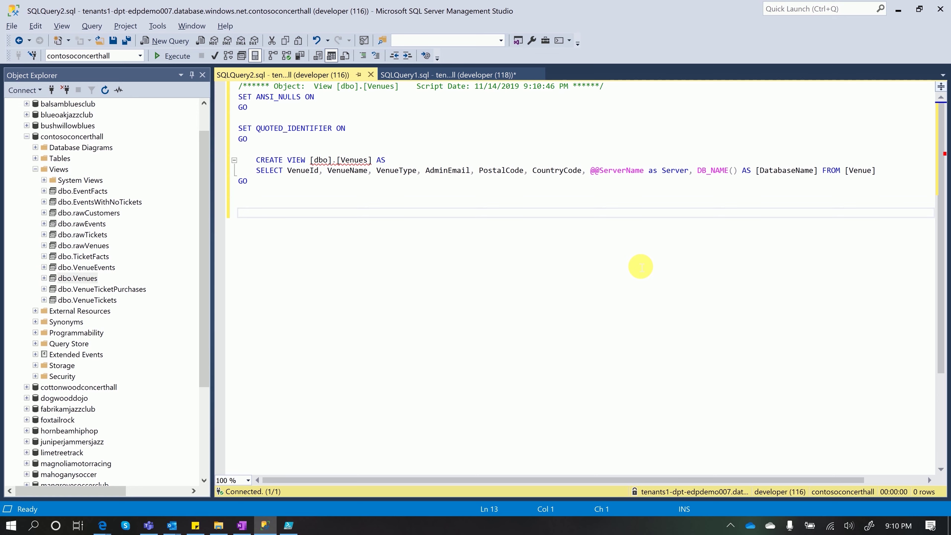
click(288, 525)
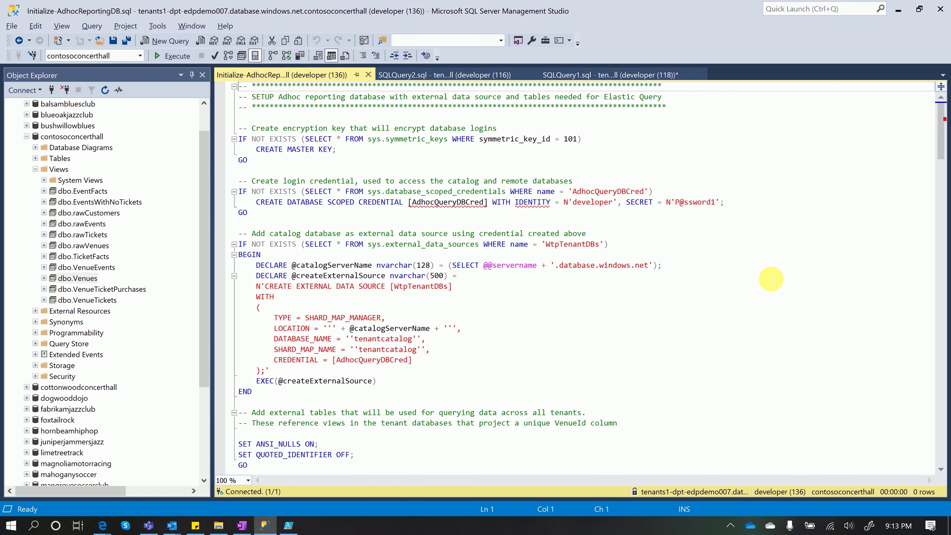
Switch to the Adhoc Reporting folder window to get the sample query script
key(alt+Tab)
key(alt+Tab)
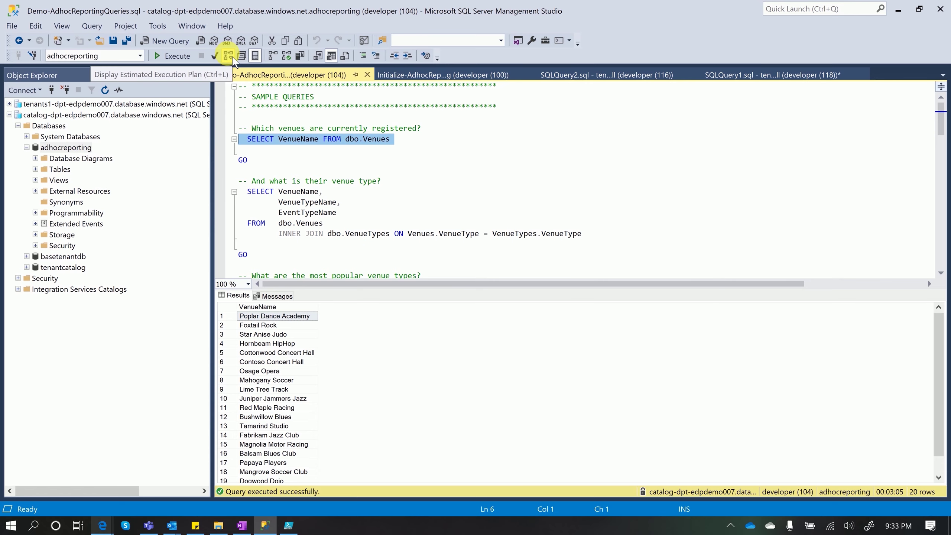
Show the venue-name query's estimated plan, inspect its Remote Query against WtpTenantDBs, then select the venue type query
click(229, 56)
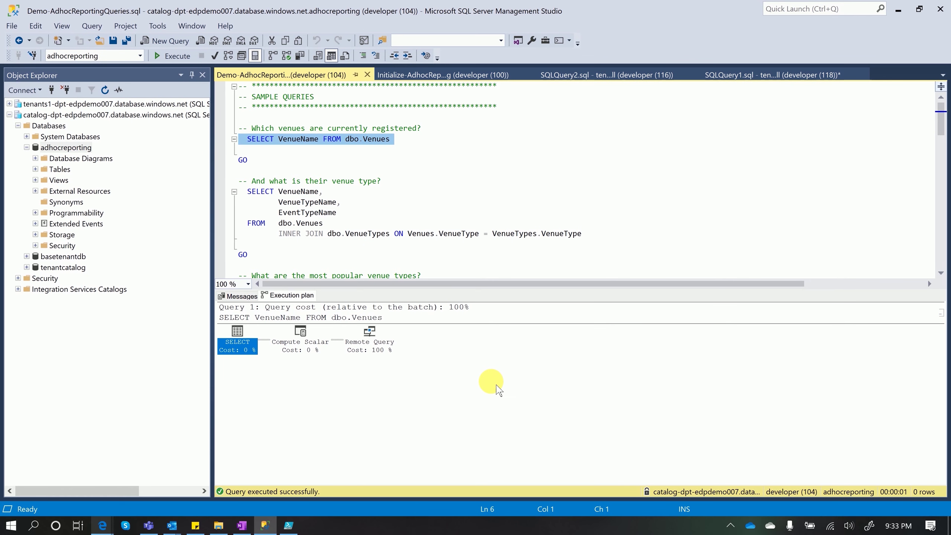
click(370, 335)
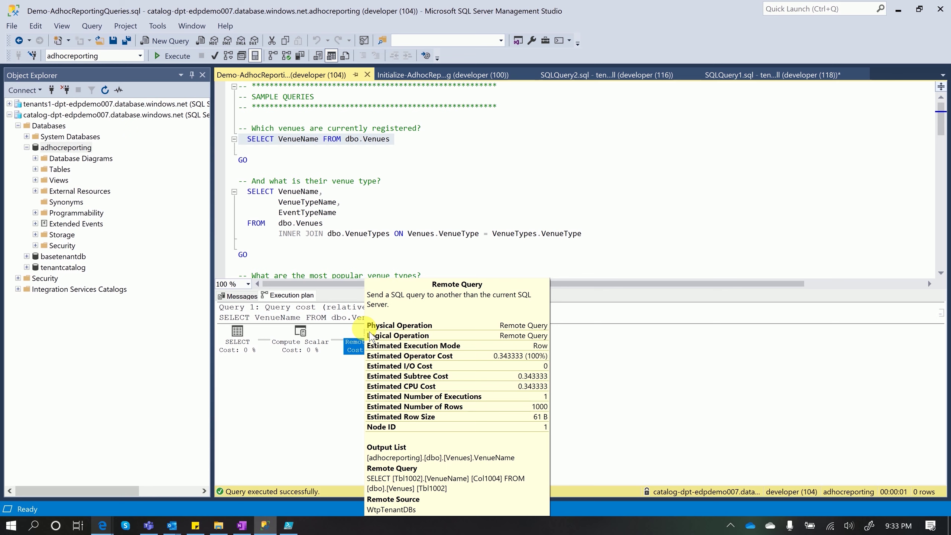
click(515, 162)
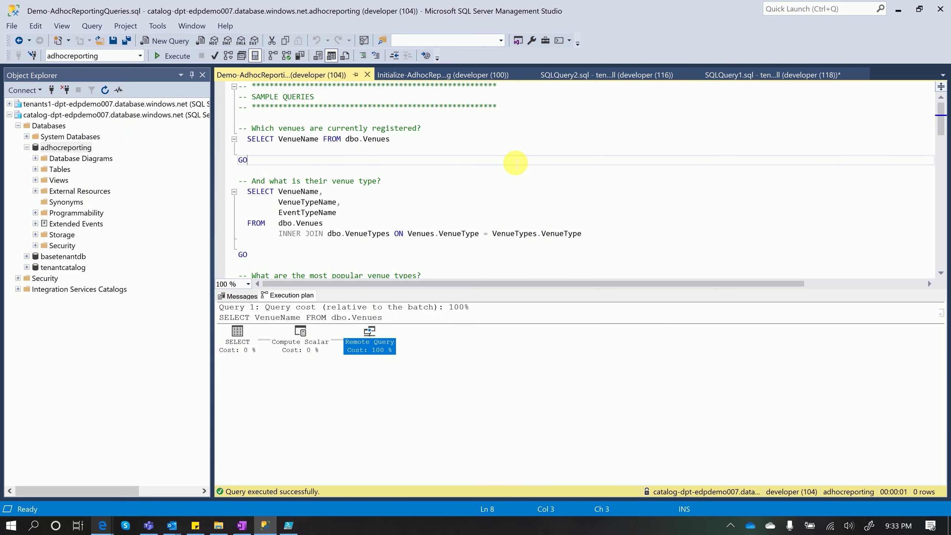
drag(247, 191, 590, 236)
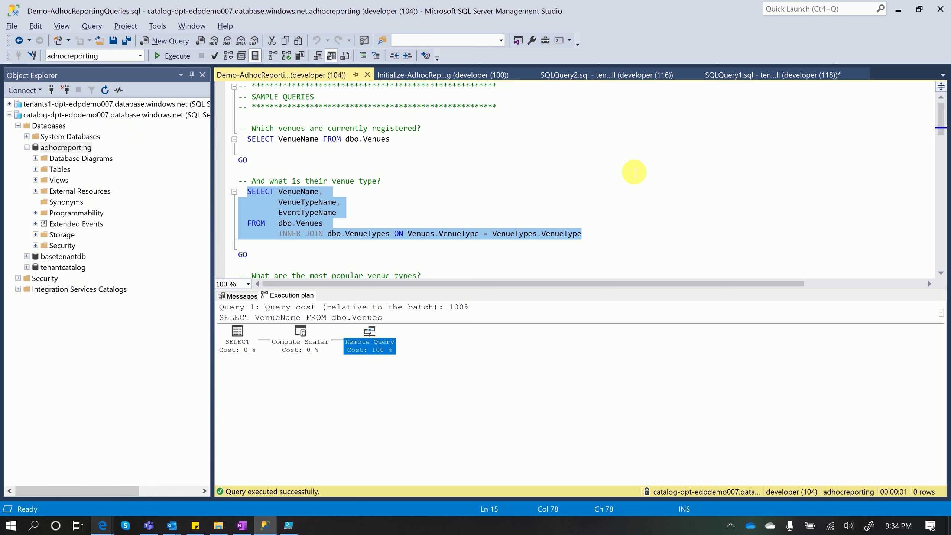
Run the popular venue types query, then review its estimated execution plan and messages
click(176, 56)
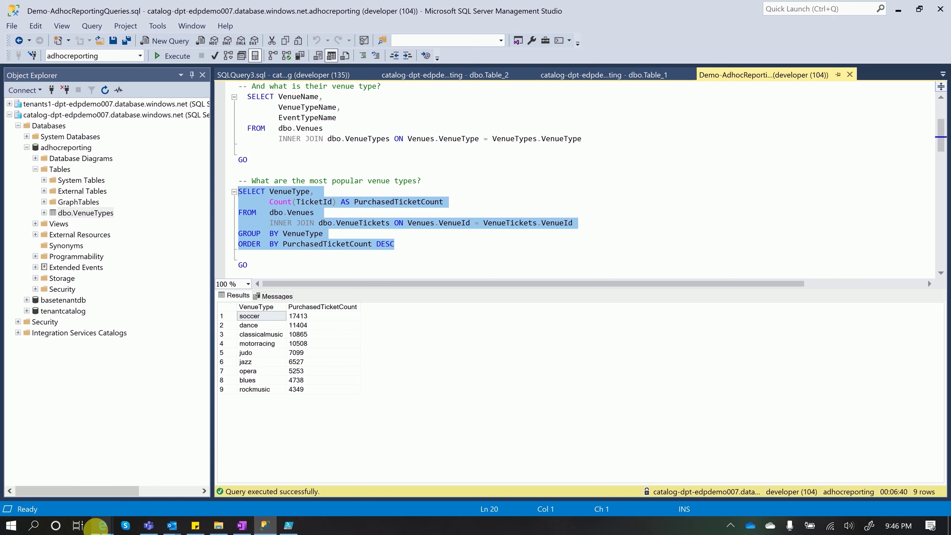
click(229, 56)
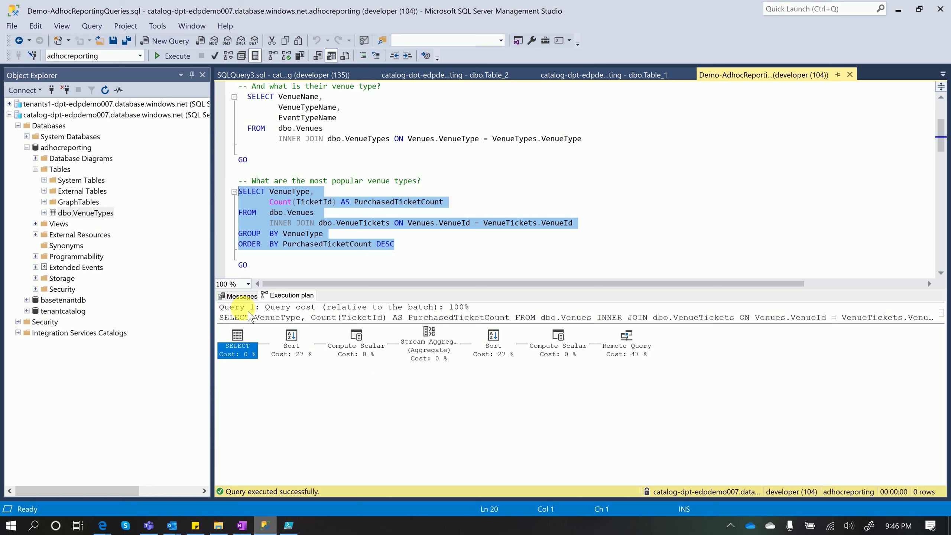
click(243, 296)
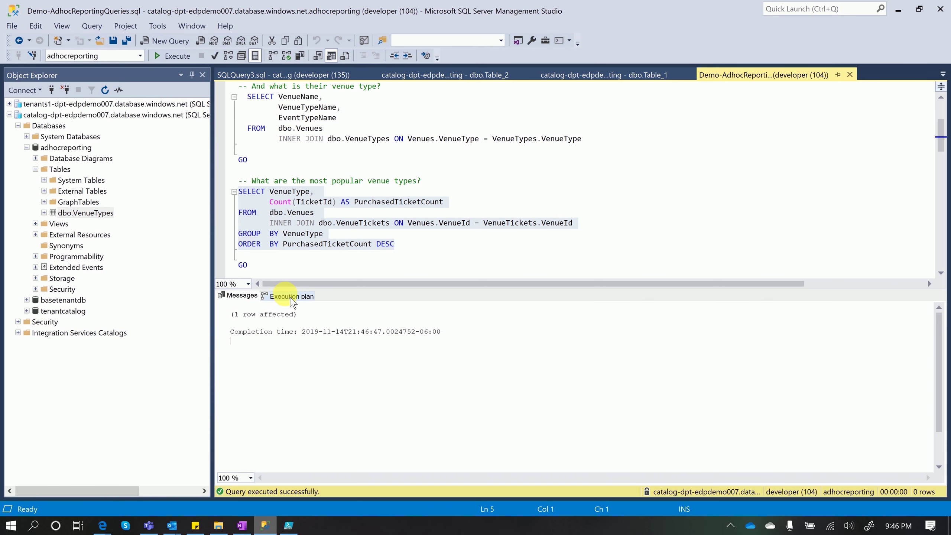
click(291, 296)
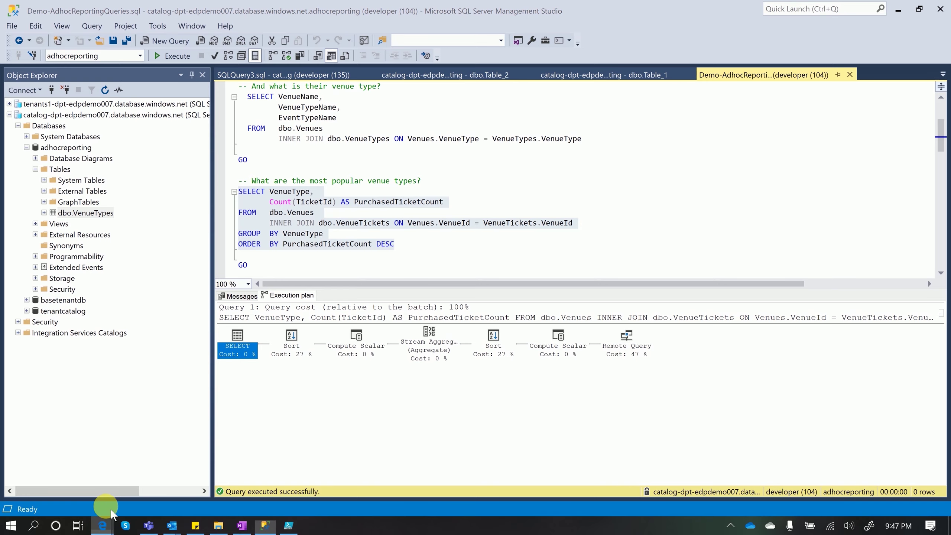
Bring up the Cross Tenant Reporting DEMO title slide
mouse_move(109, 521)
click(63, 469)
scroll(734, 358, down, 3)
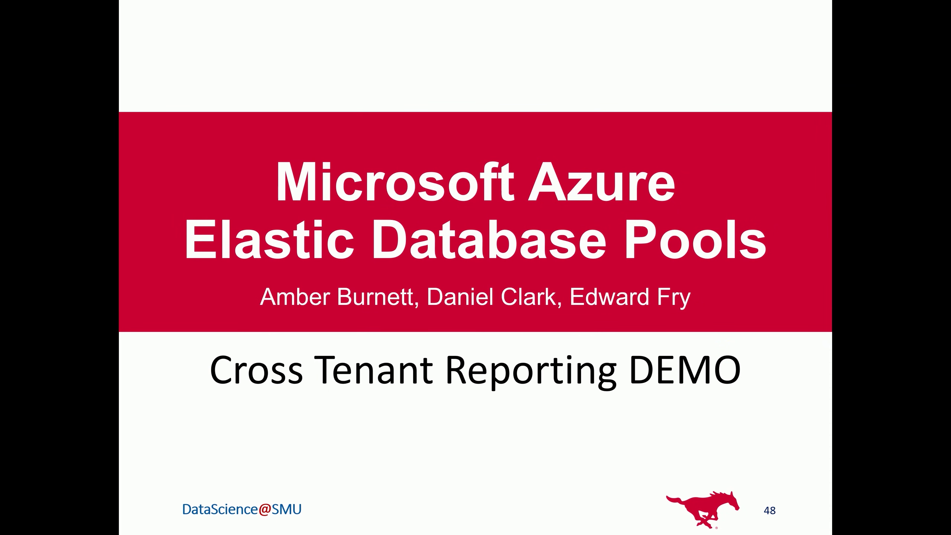
Advance the slide show to slide 49, the Summary slide
key(Right)
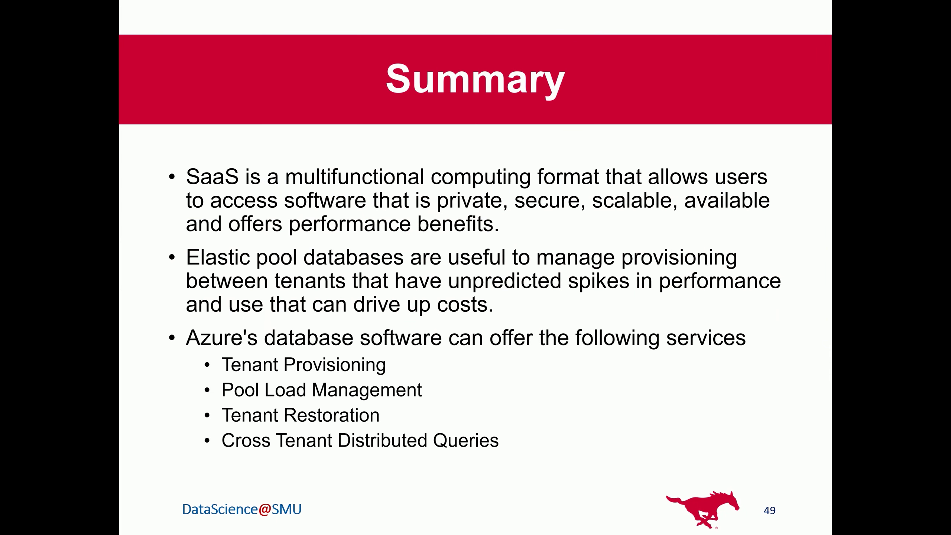